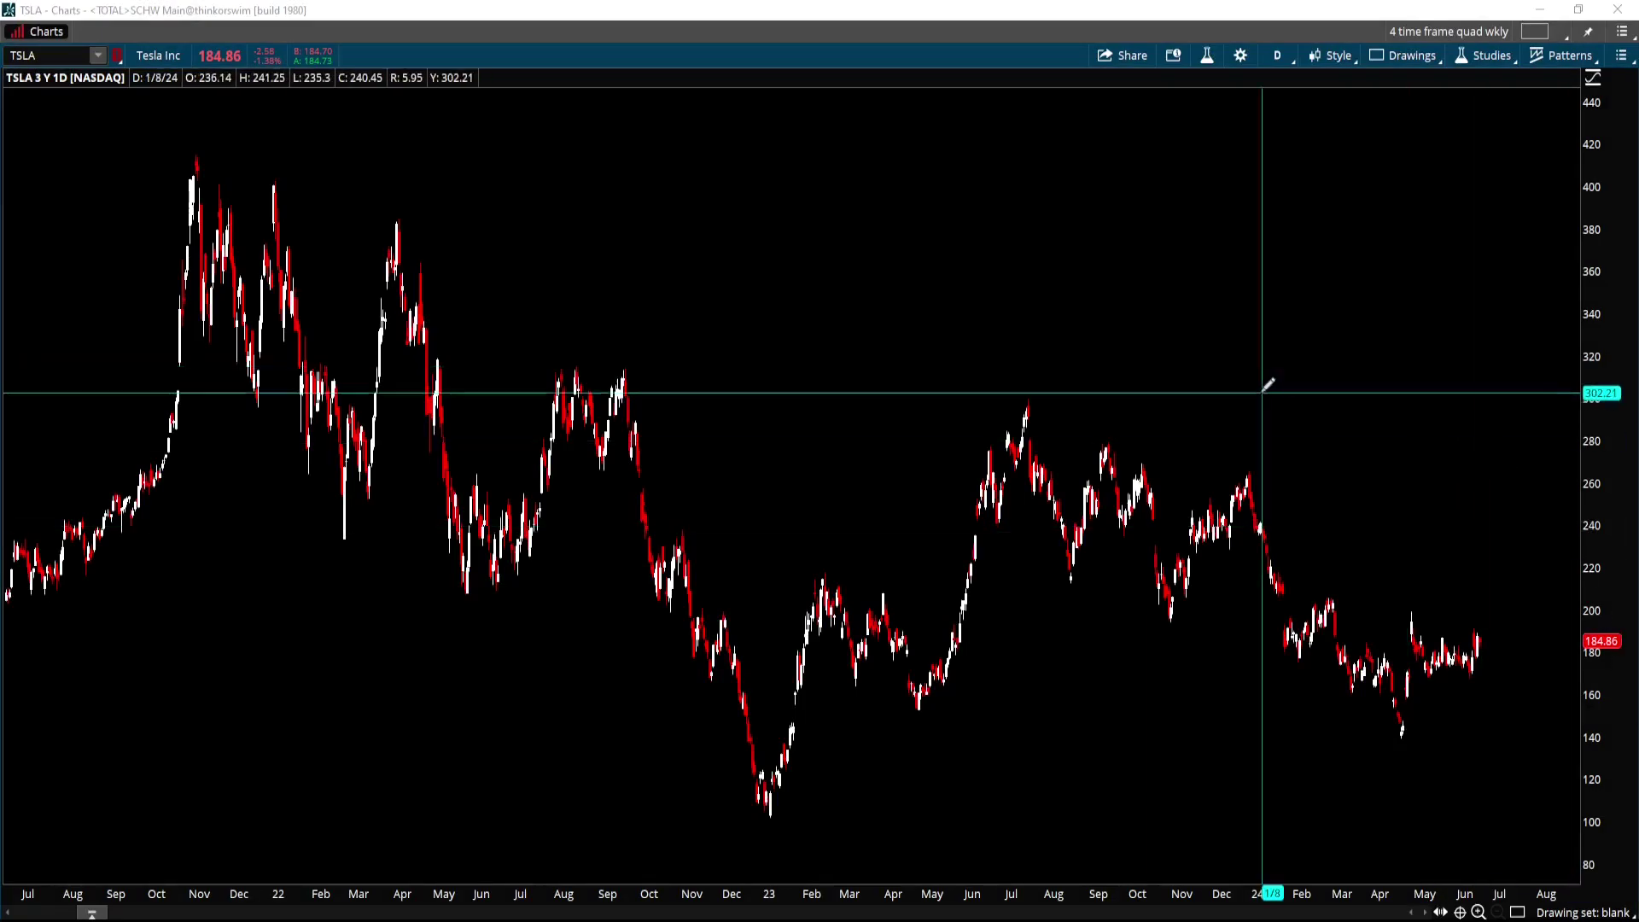
Find the VolumeProfile study among the available studies and add it to the TSLA chart's price studies.
click(1485, 56)
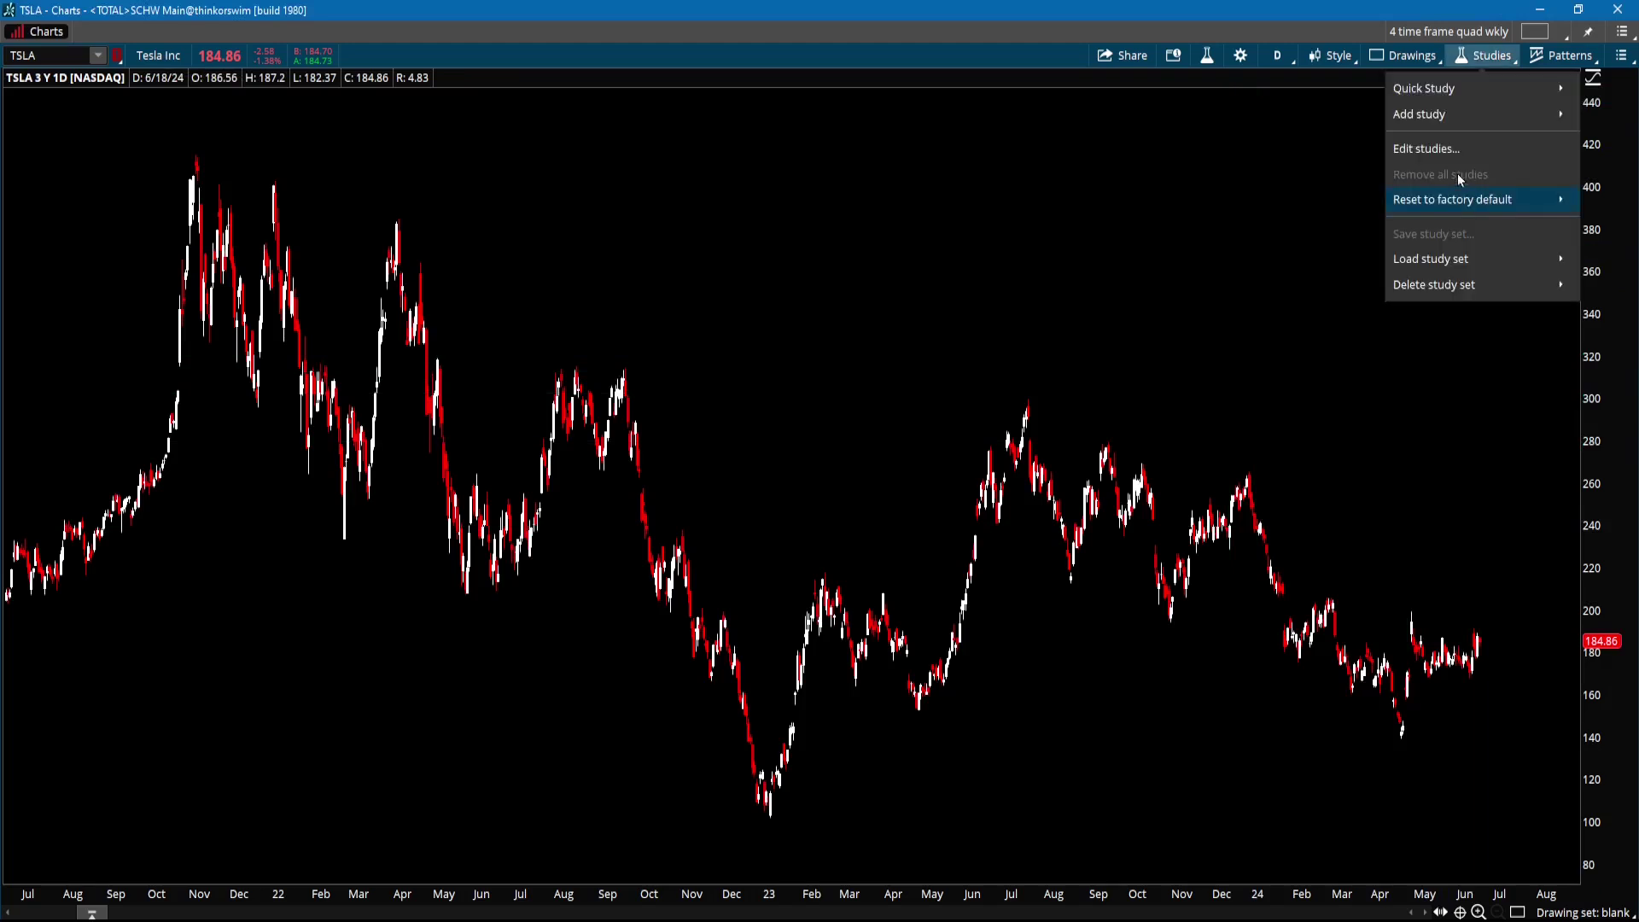
click(1417, 149)
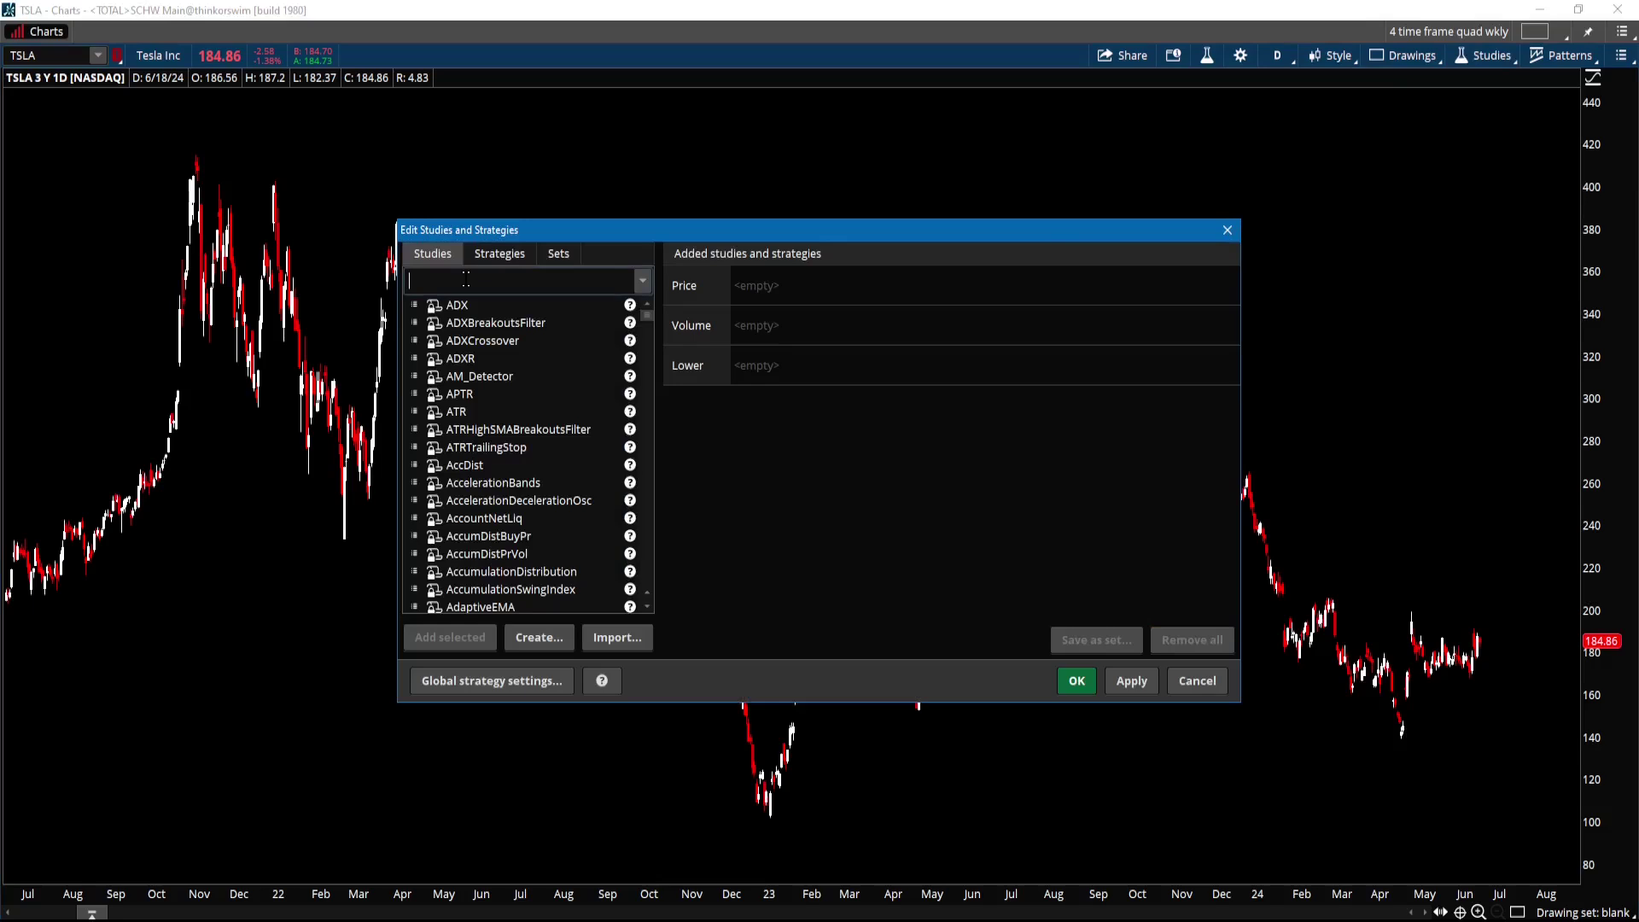
text(volume)
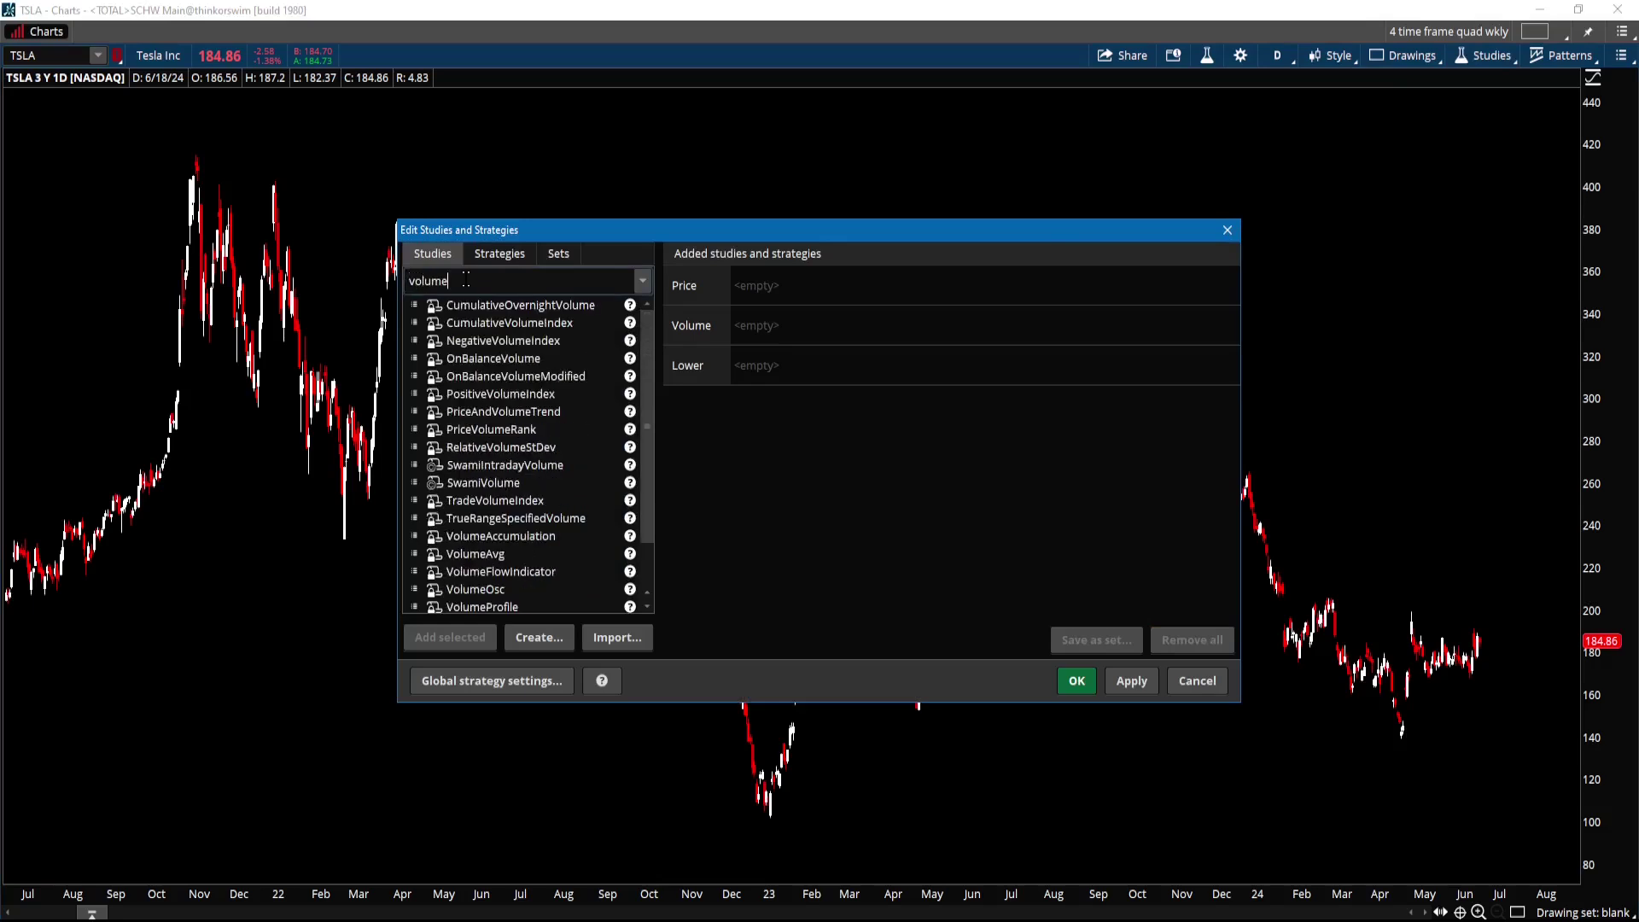
click(496, 606)
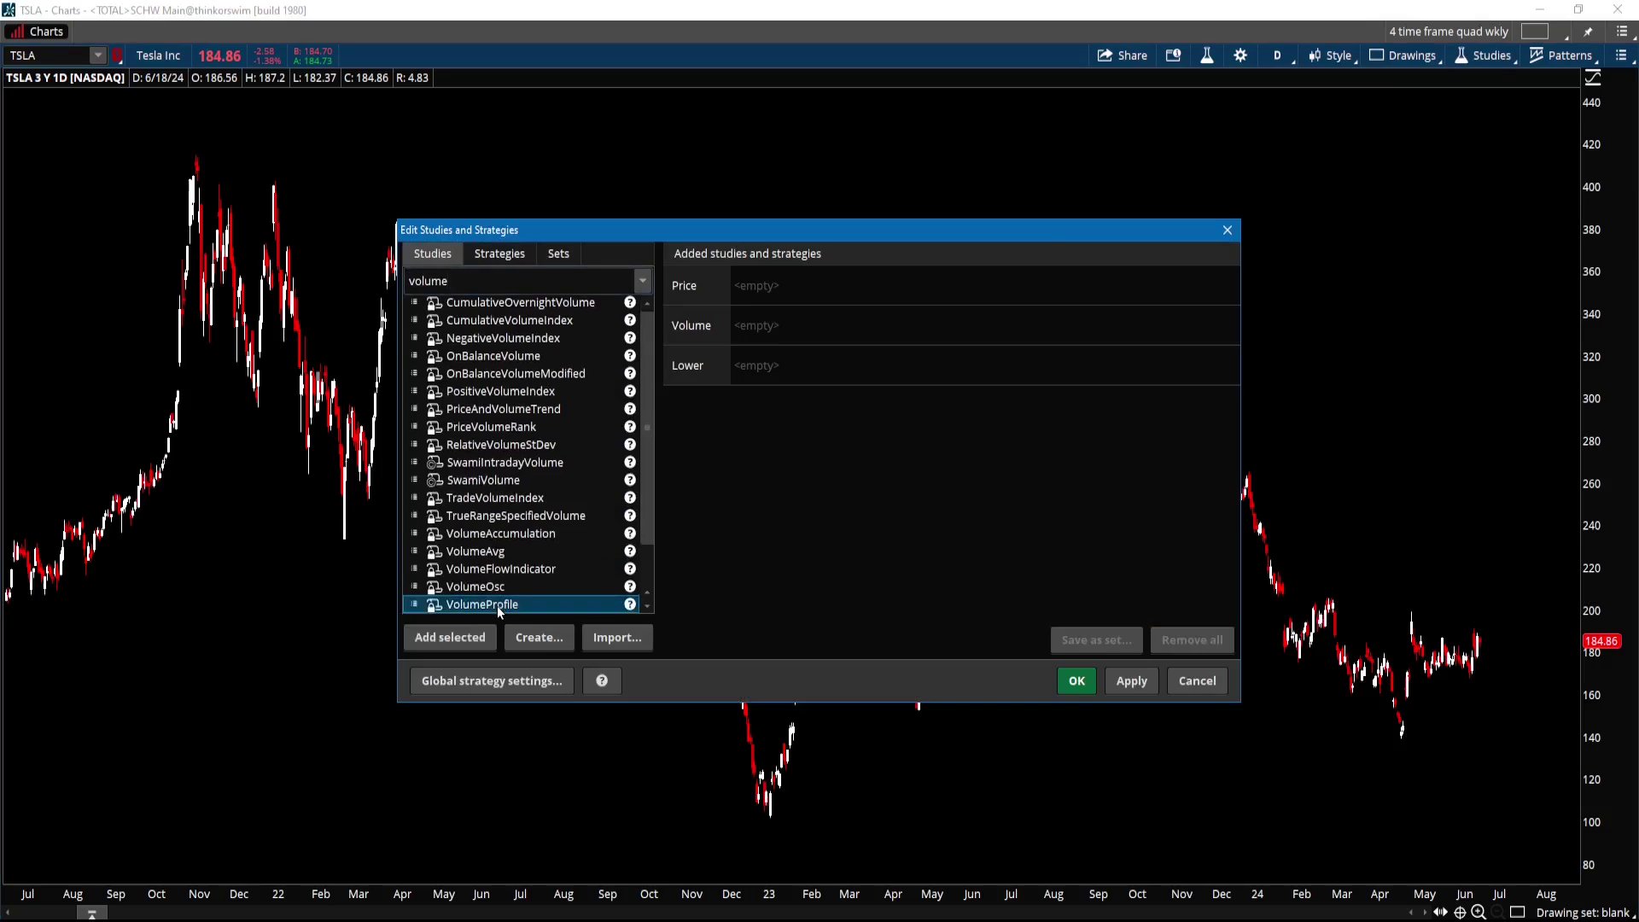
click(457, 641)
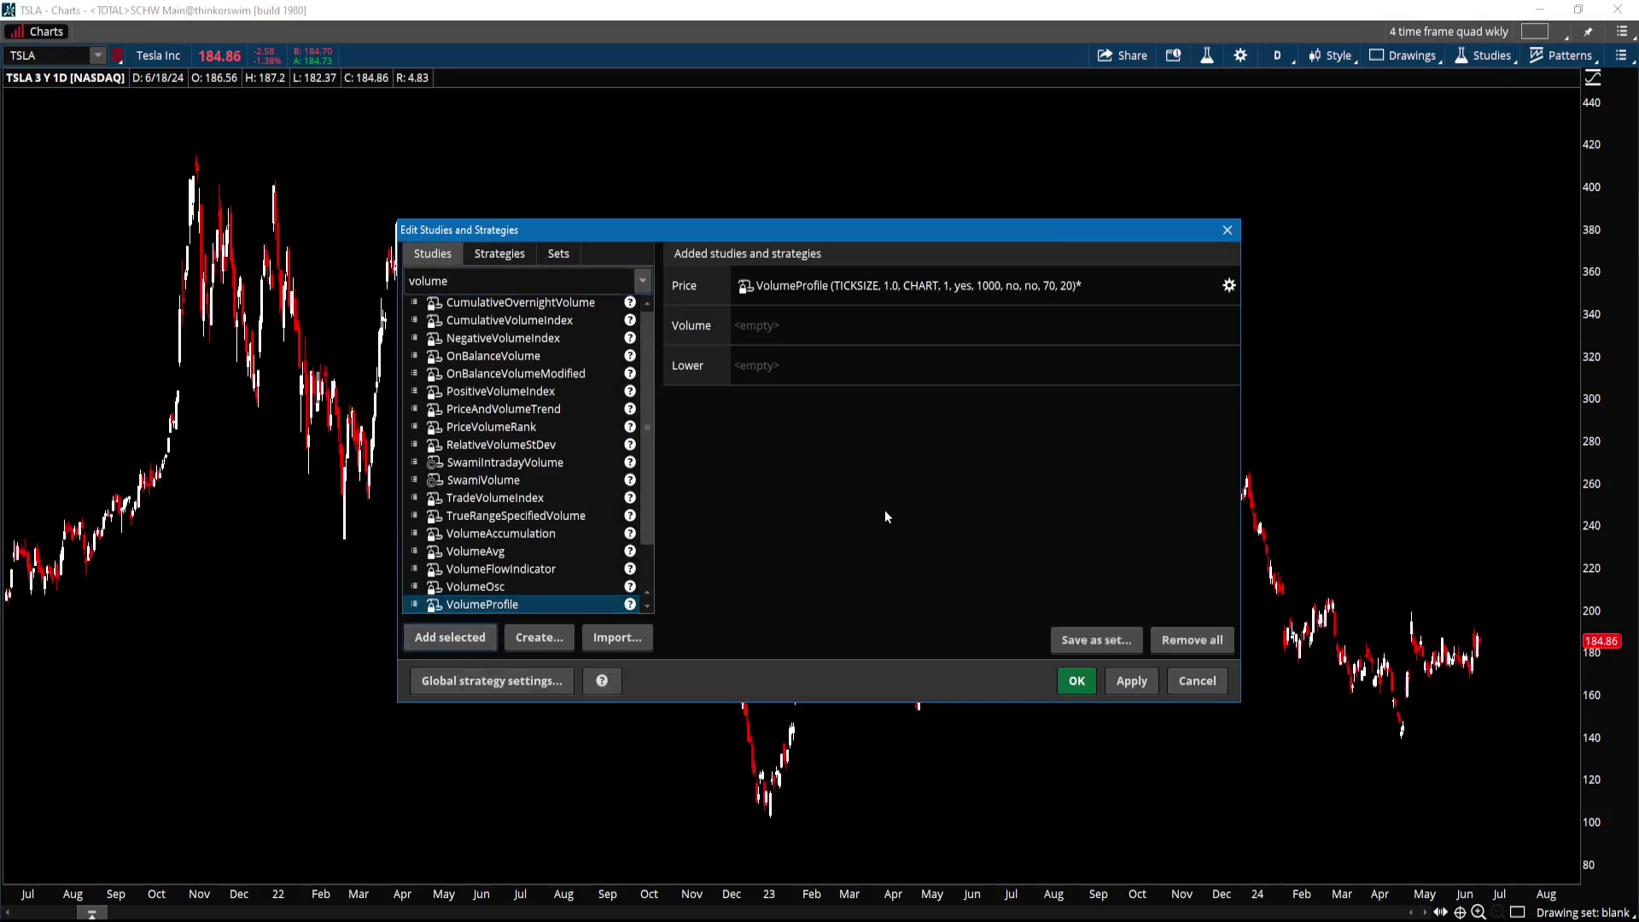
Examine the VolumeProfile study's inputs, its profile high, profile low and value area plots, and its global colors.
click(1229, 286)
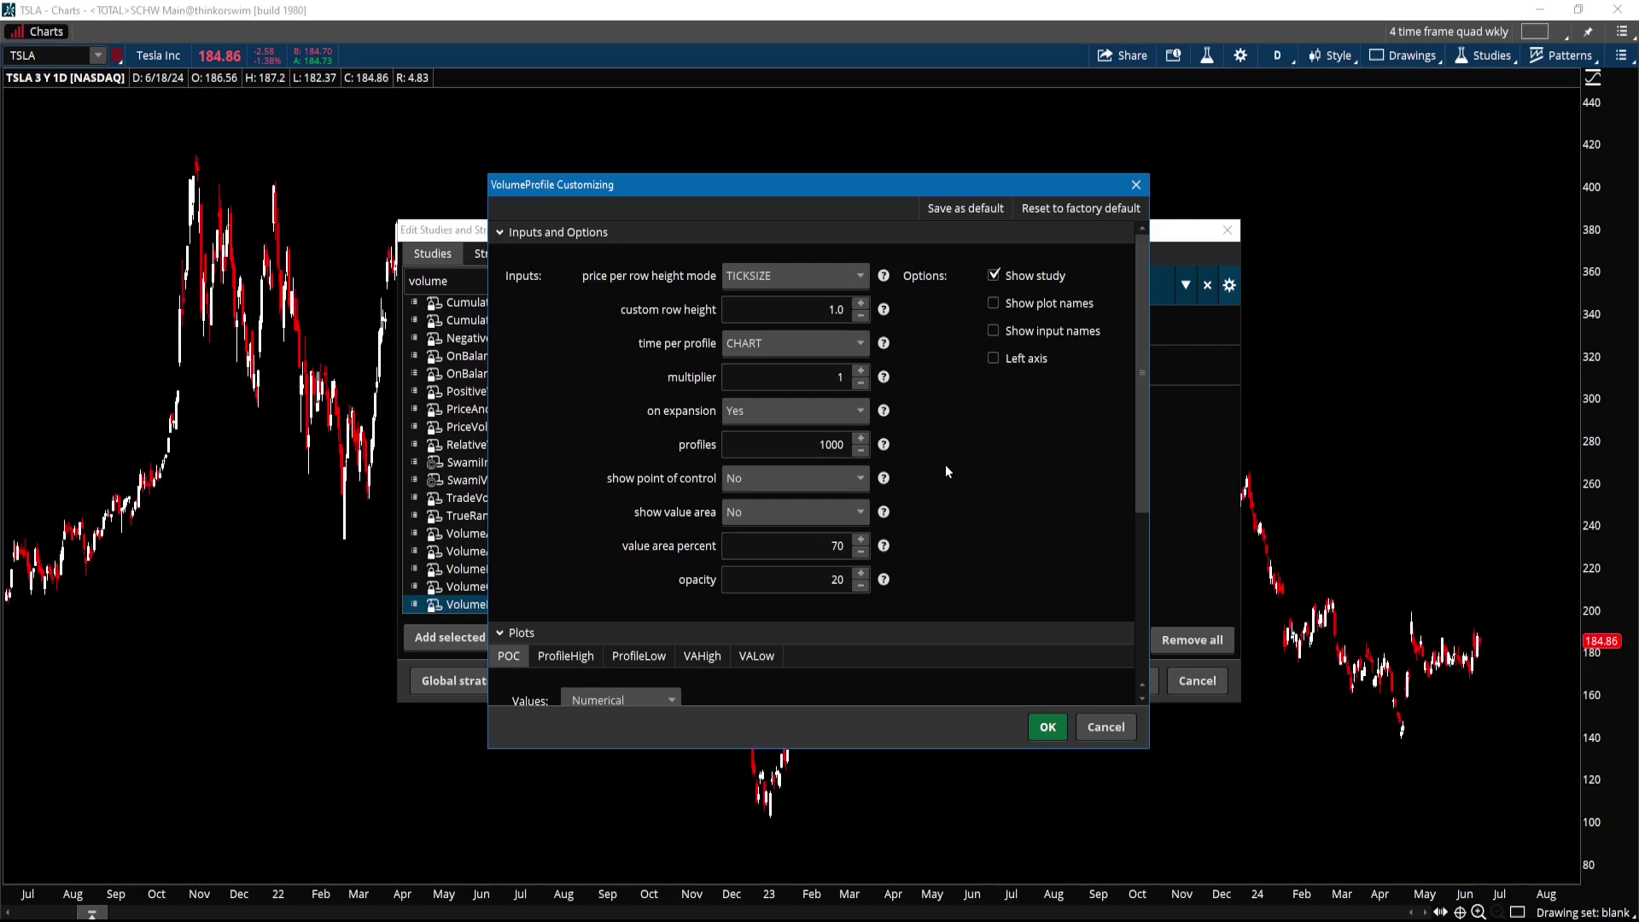
scroll(695, 666, down, 5)
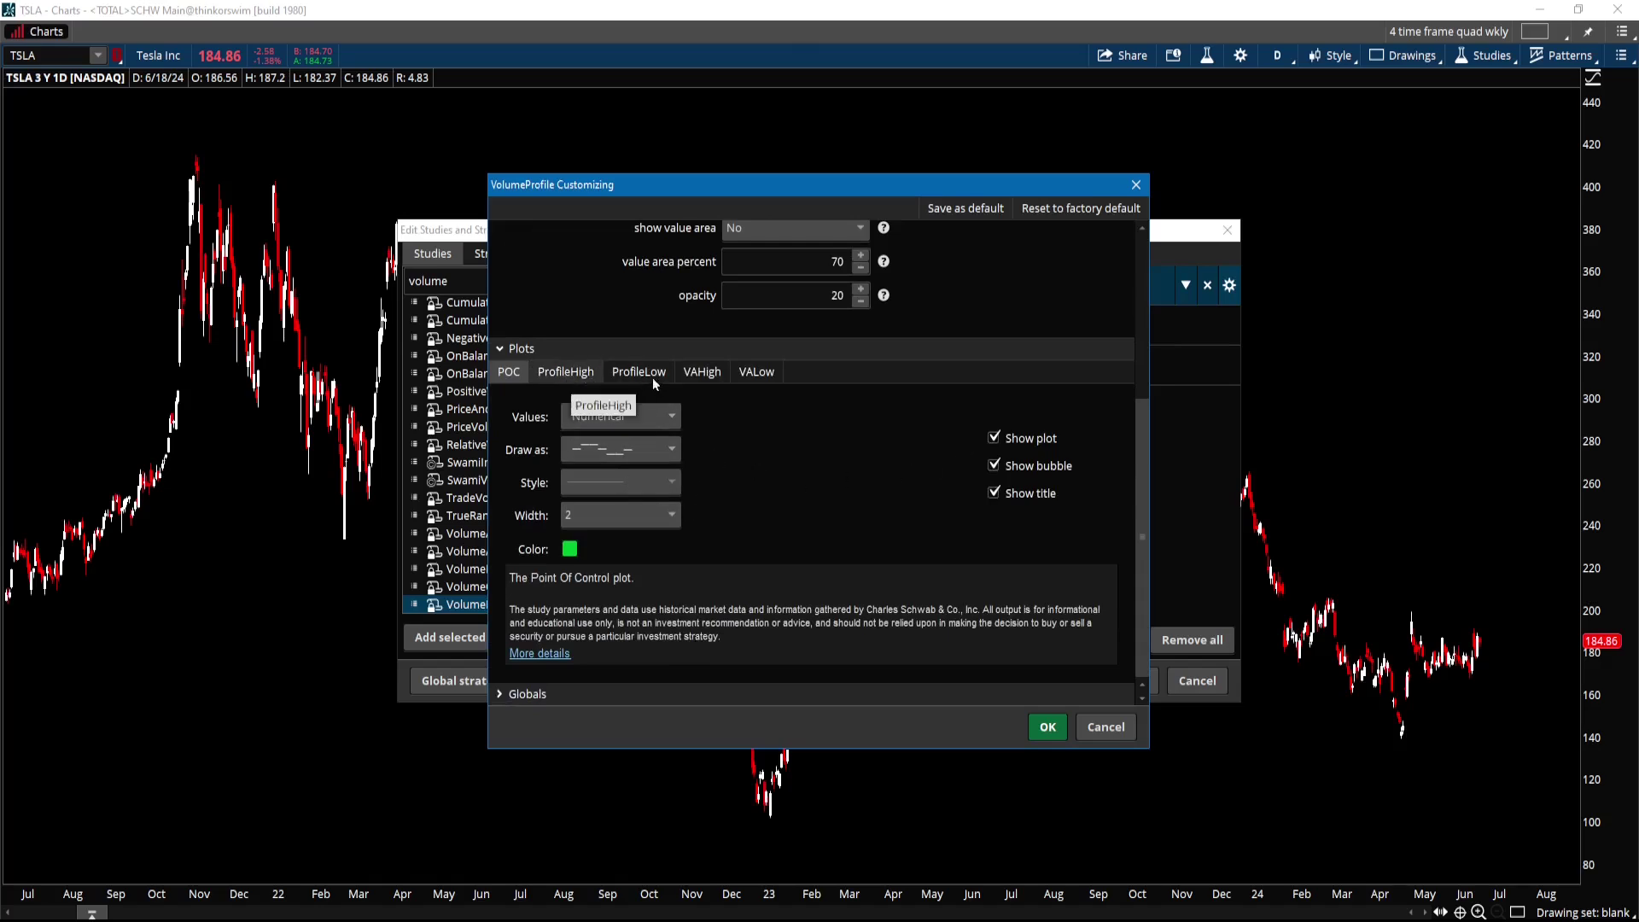
click(565, 373)
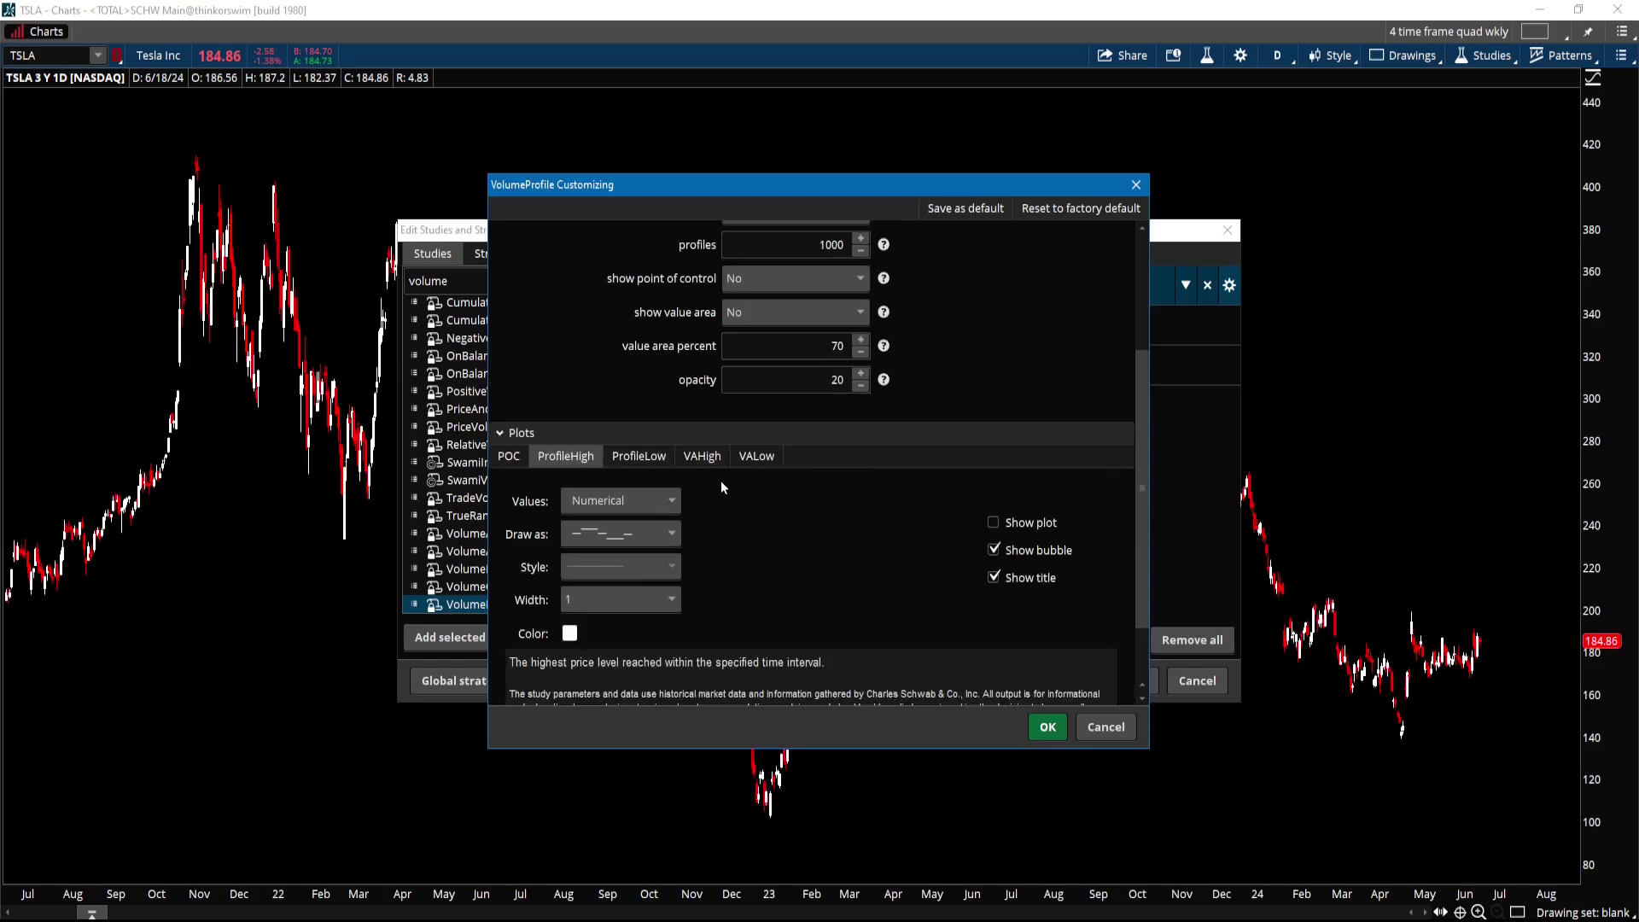
click(649, 458)
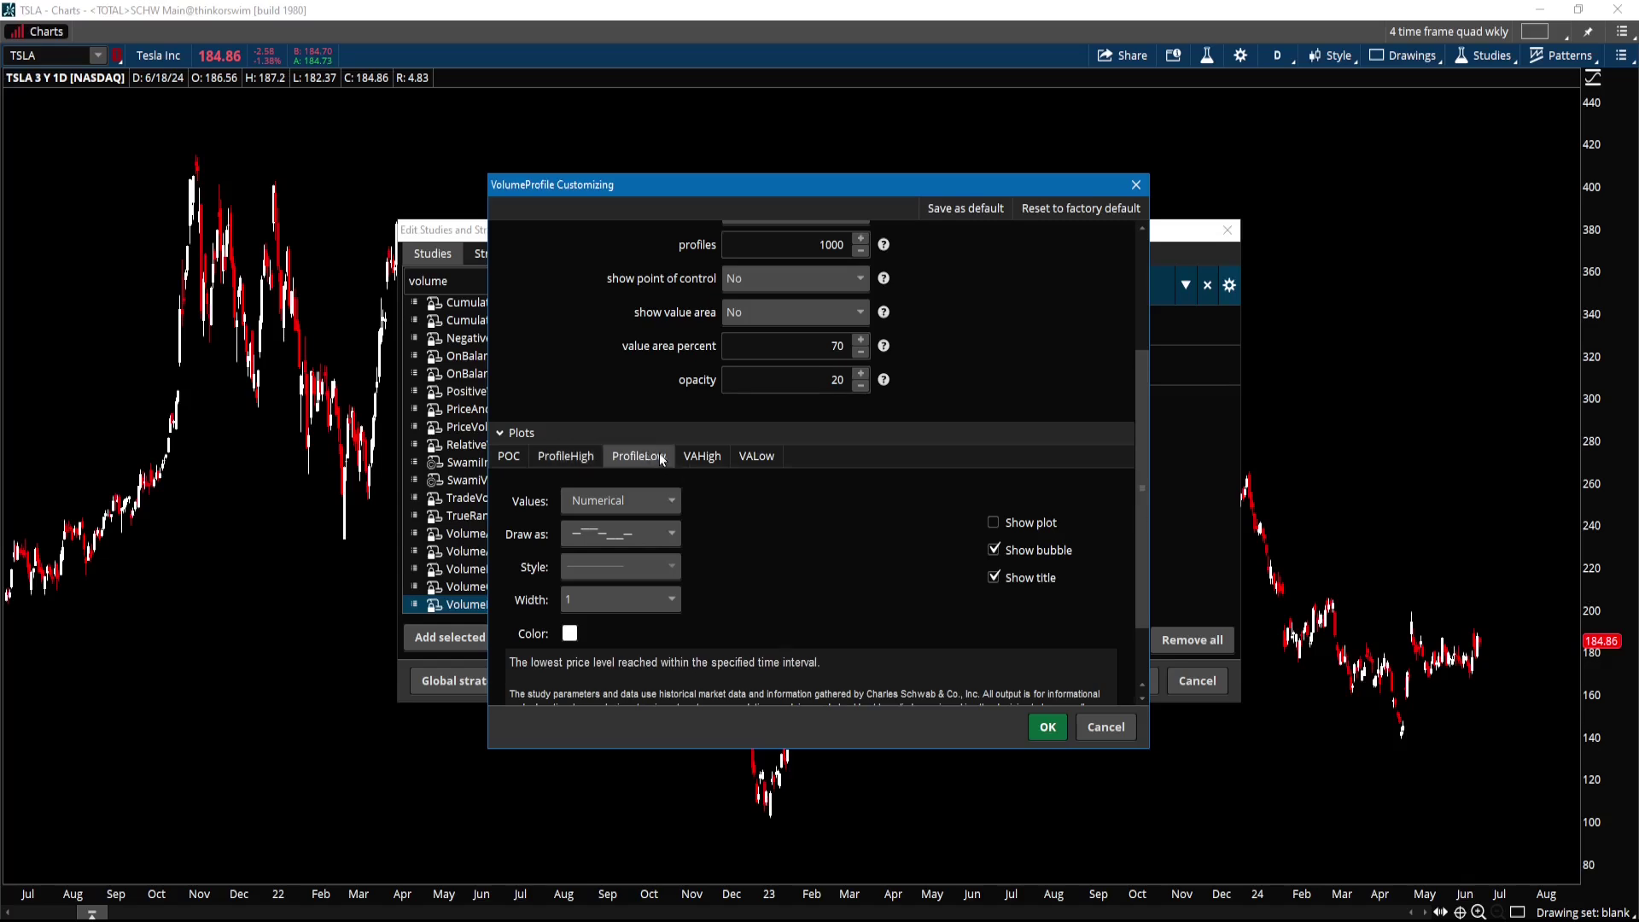
click(709, 458)
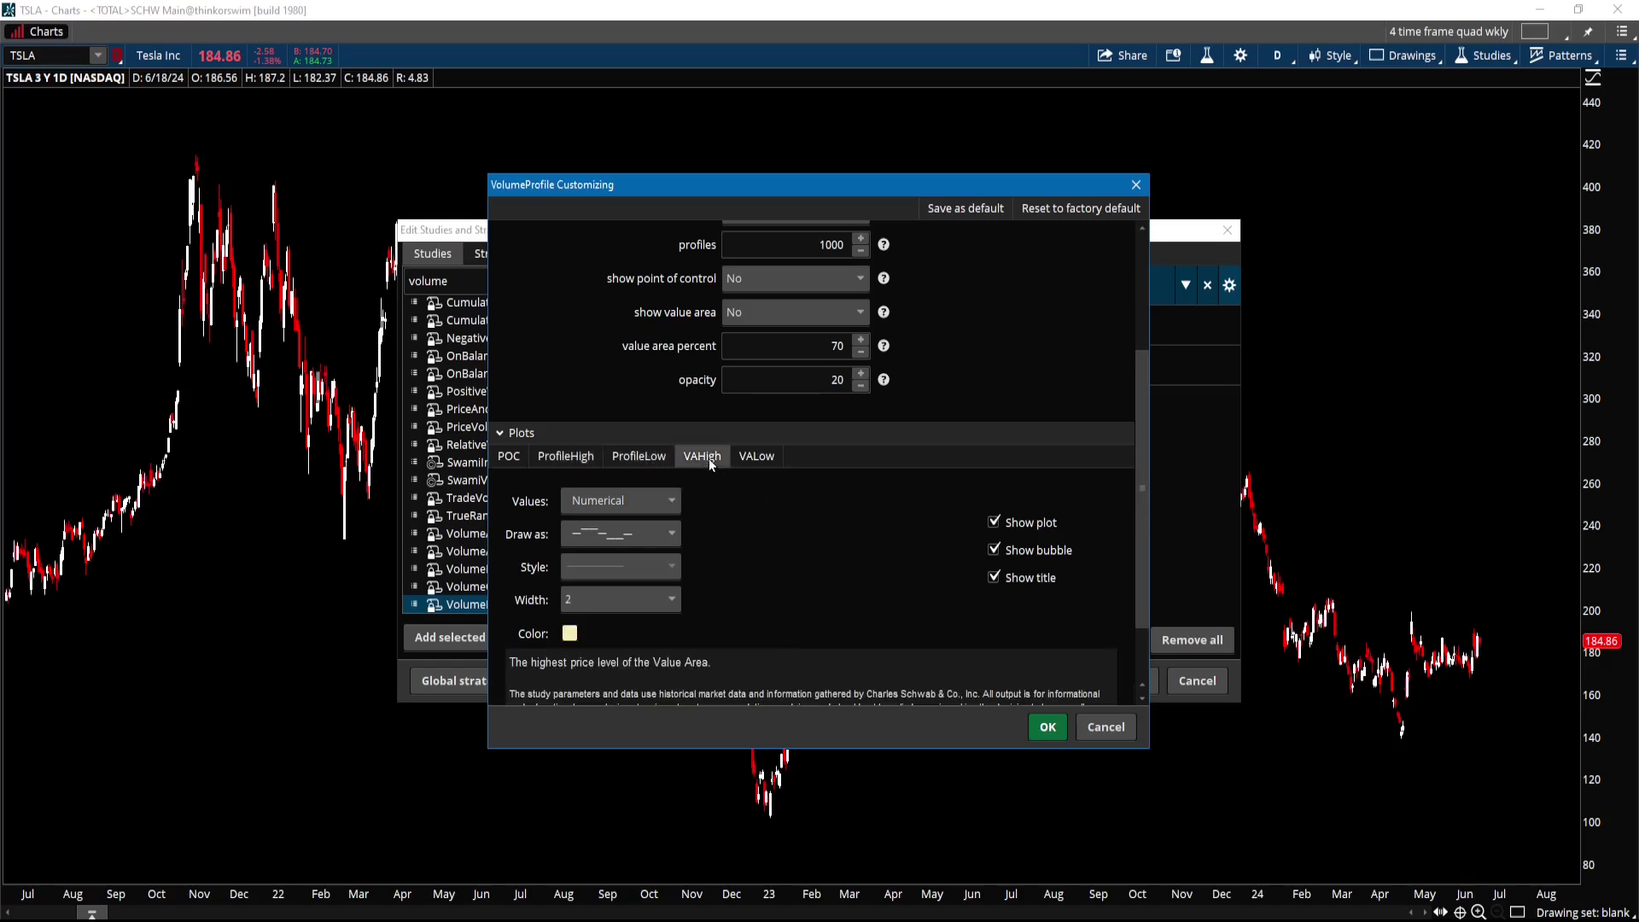
click(759, 462)
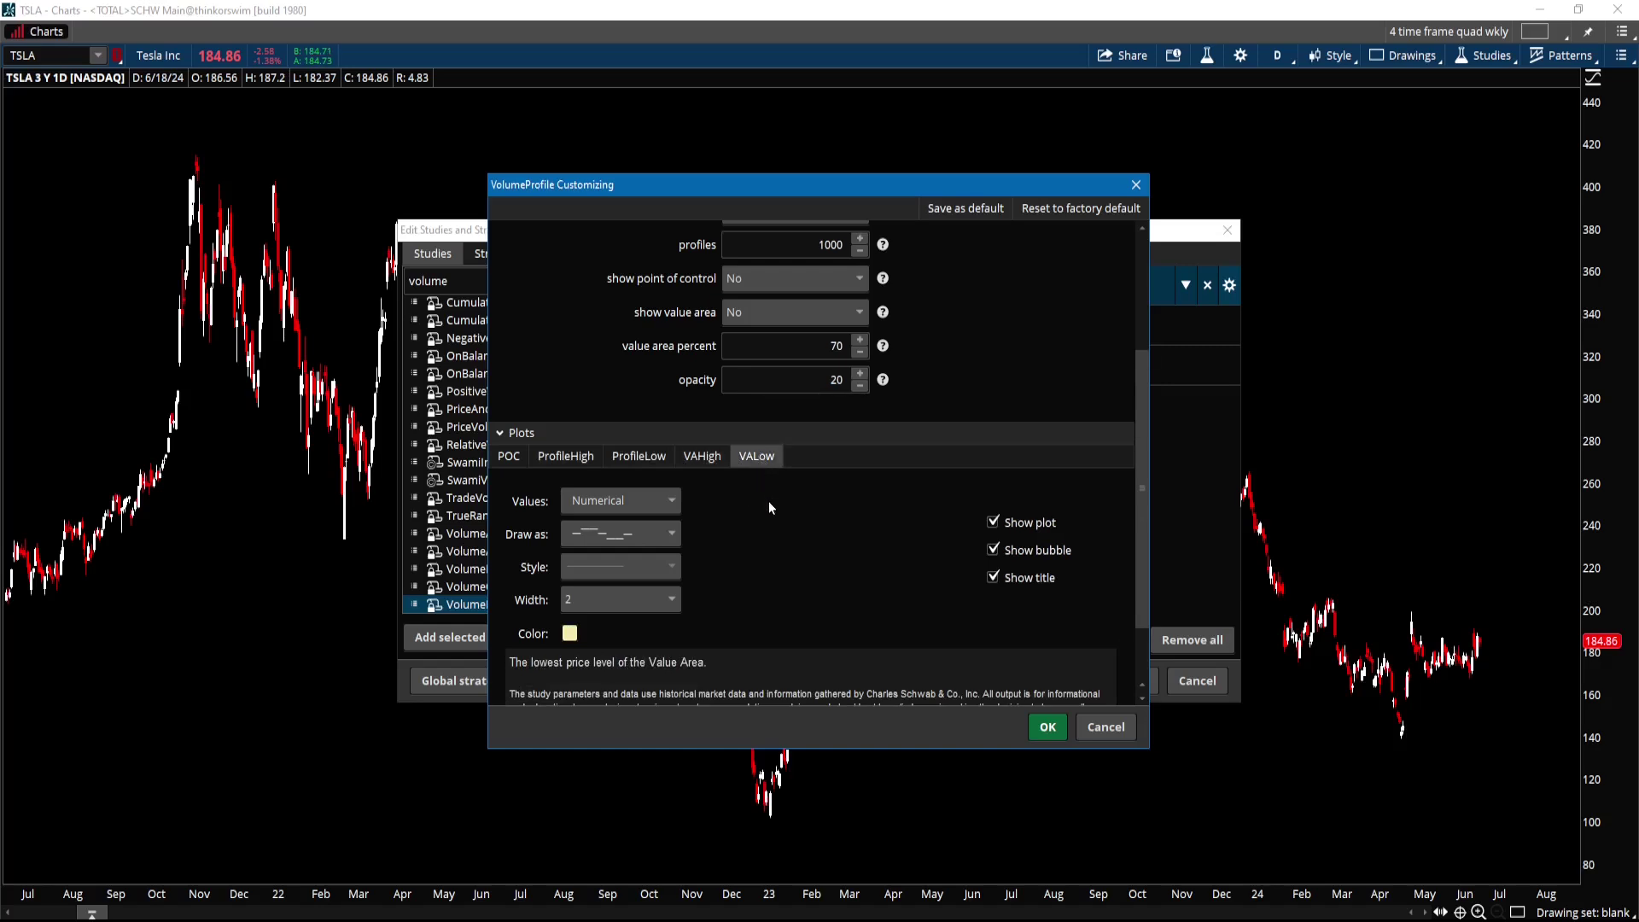
scroll(768, 501, down, 2)
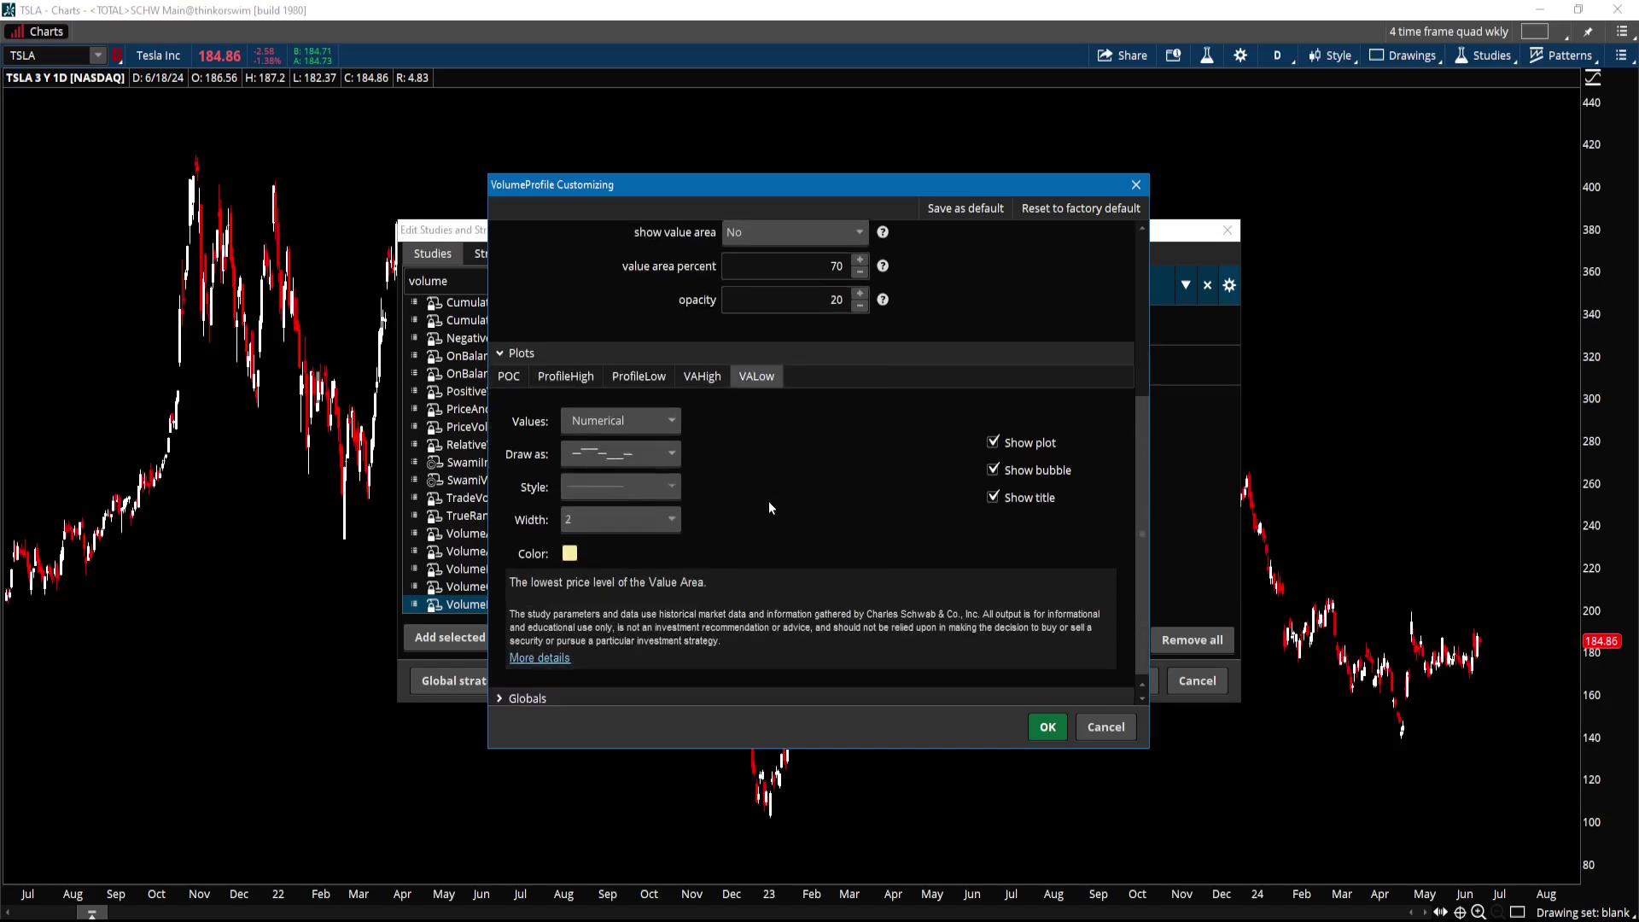
click(513, 694)
scroll(683, 637, down, 3)
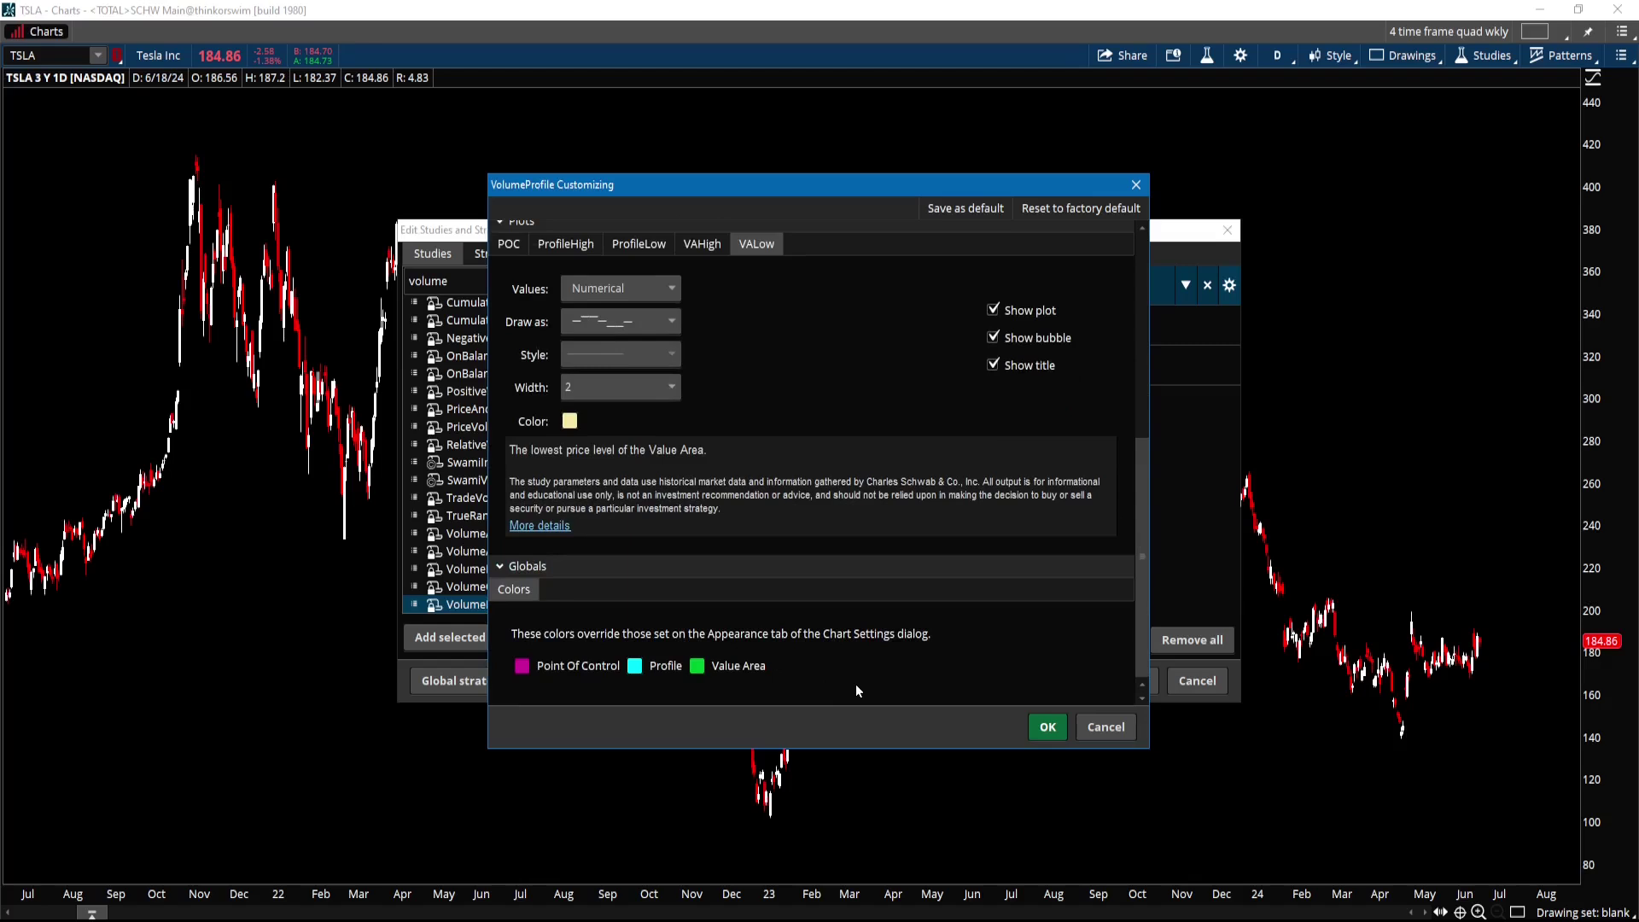
Accept the VolumeProfile settings and apply the study to the chart.
click(1047, 727)
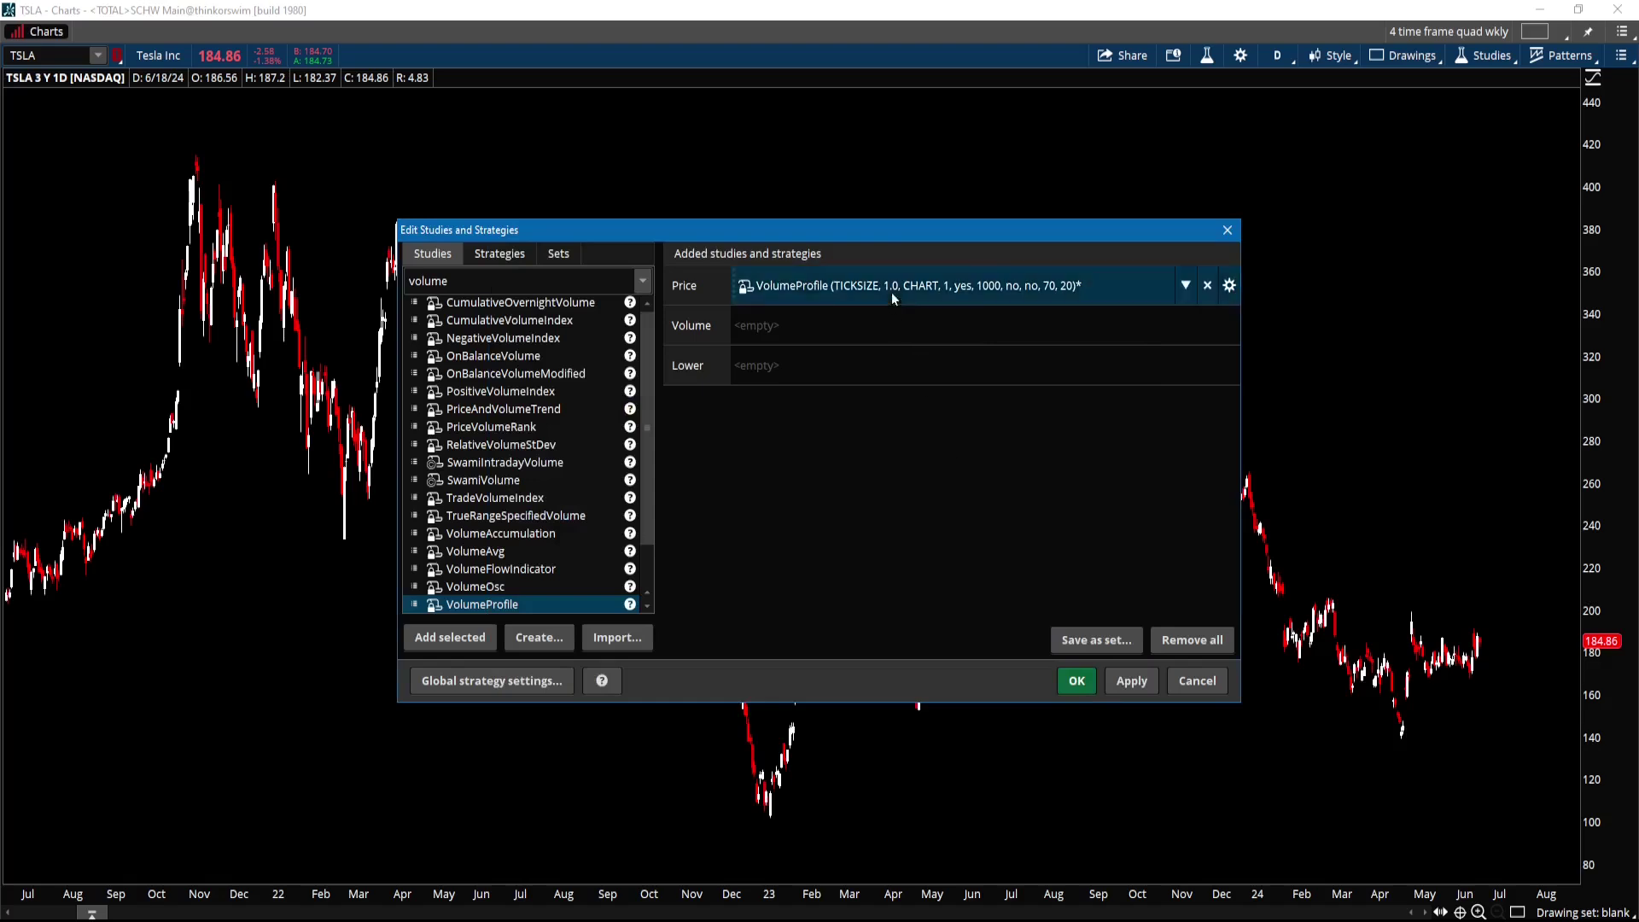
click(1133, 682)
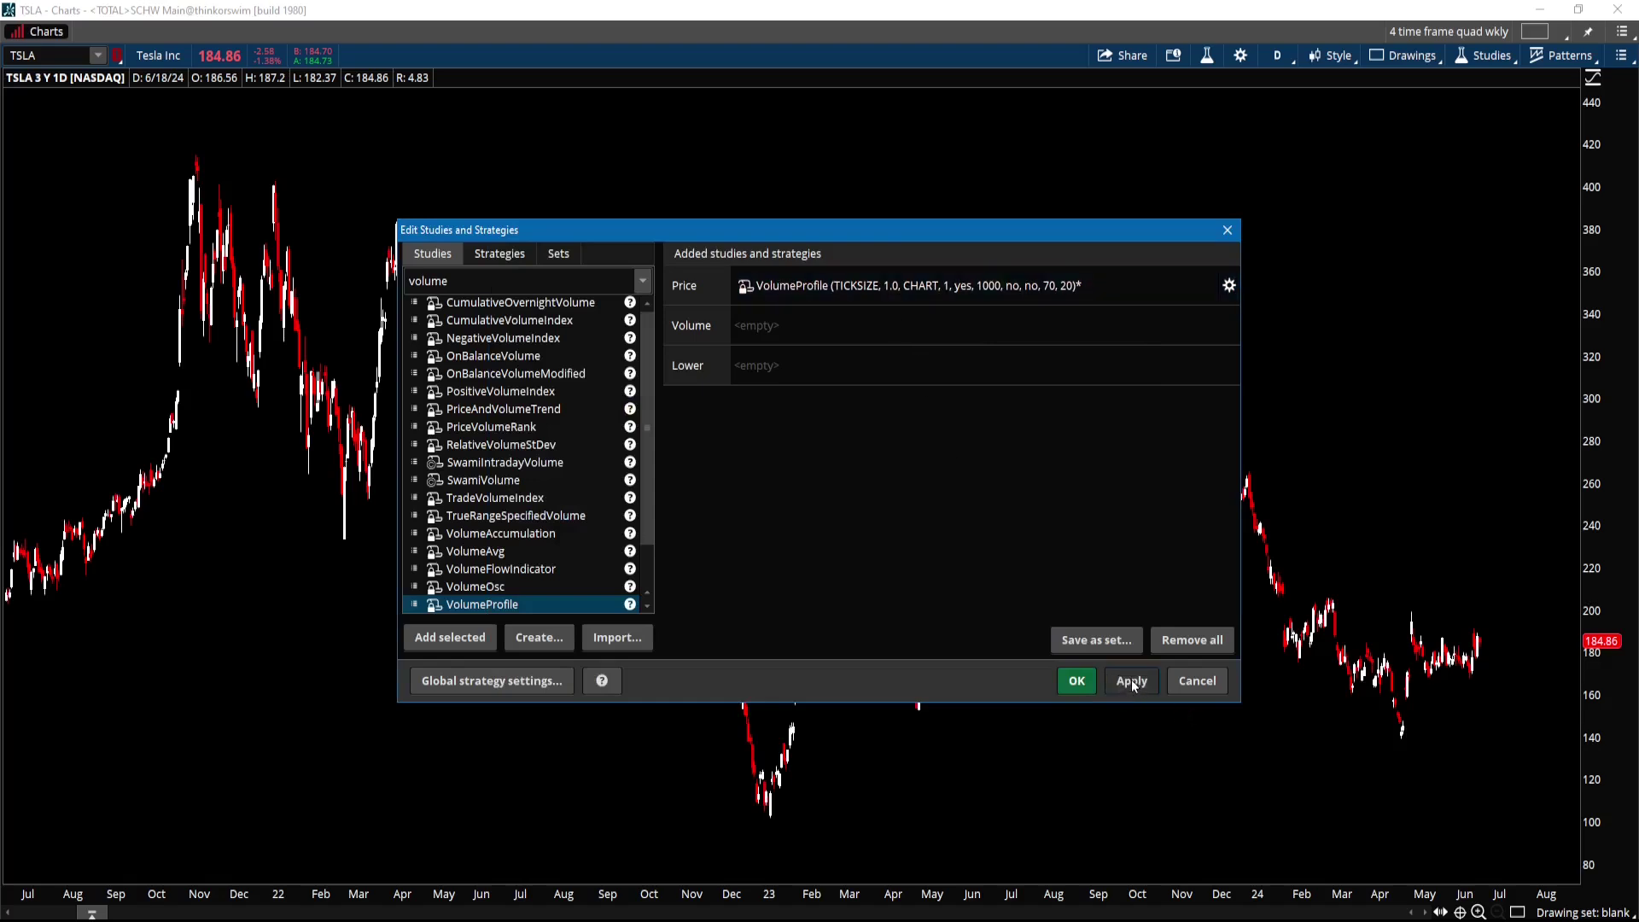
click(1077, 681)
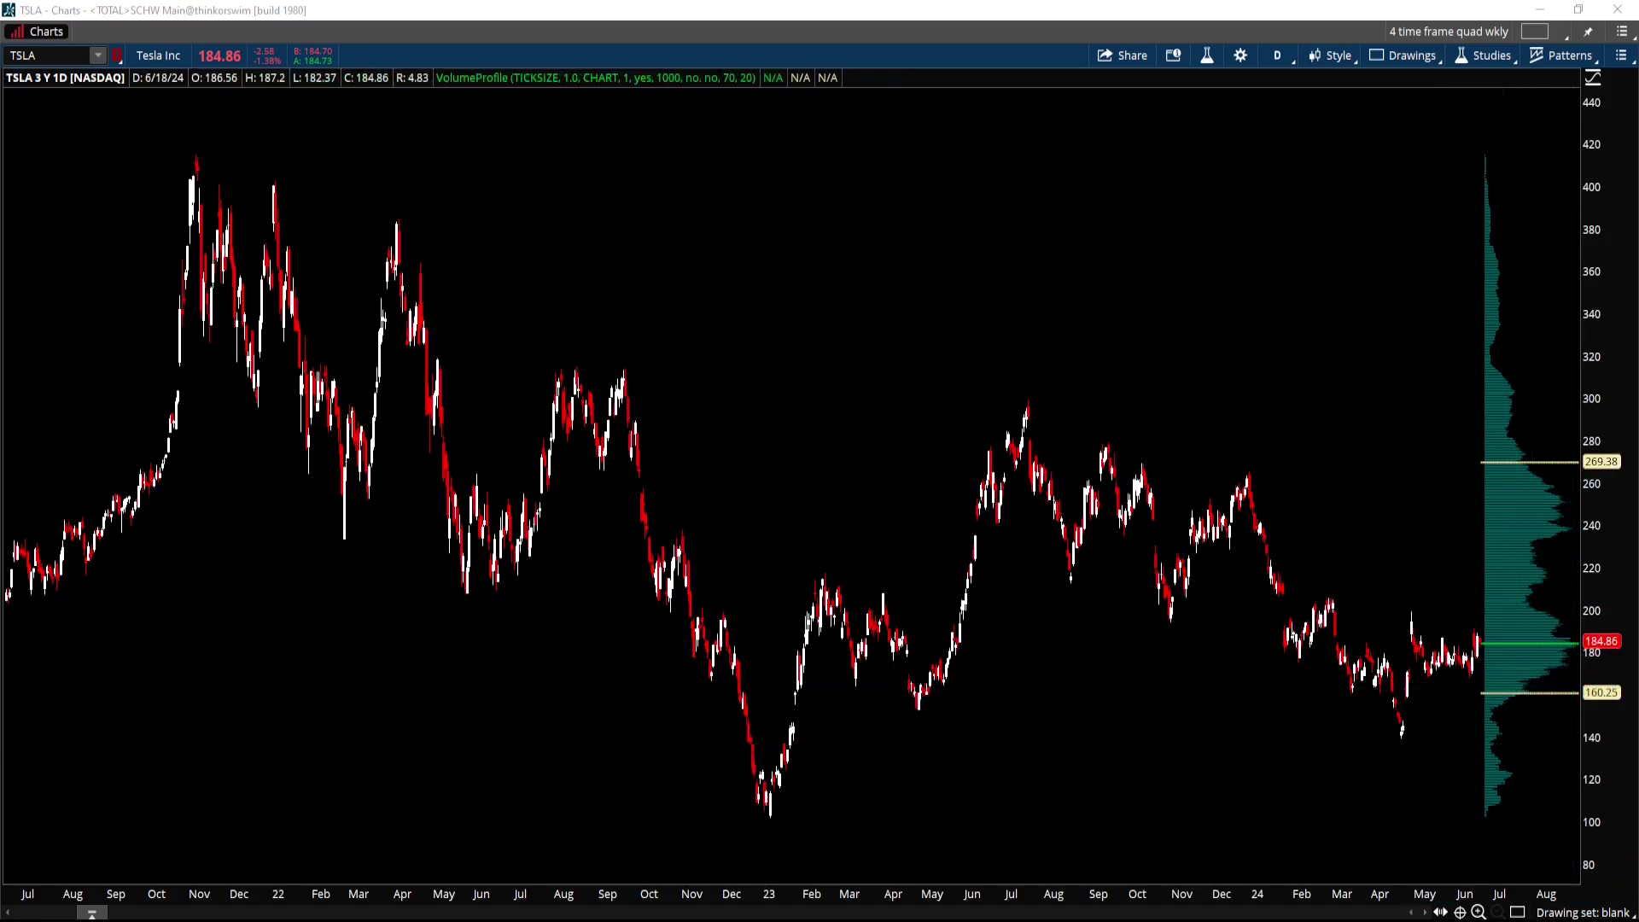
Check the chart's right expansion area in the time axis settings.
click(1440, 911)
click(1440, 912)
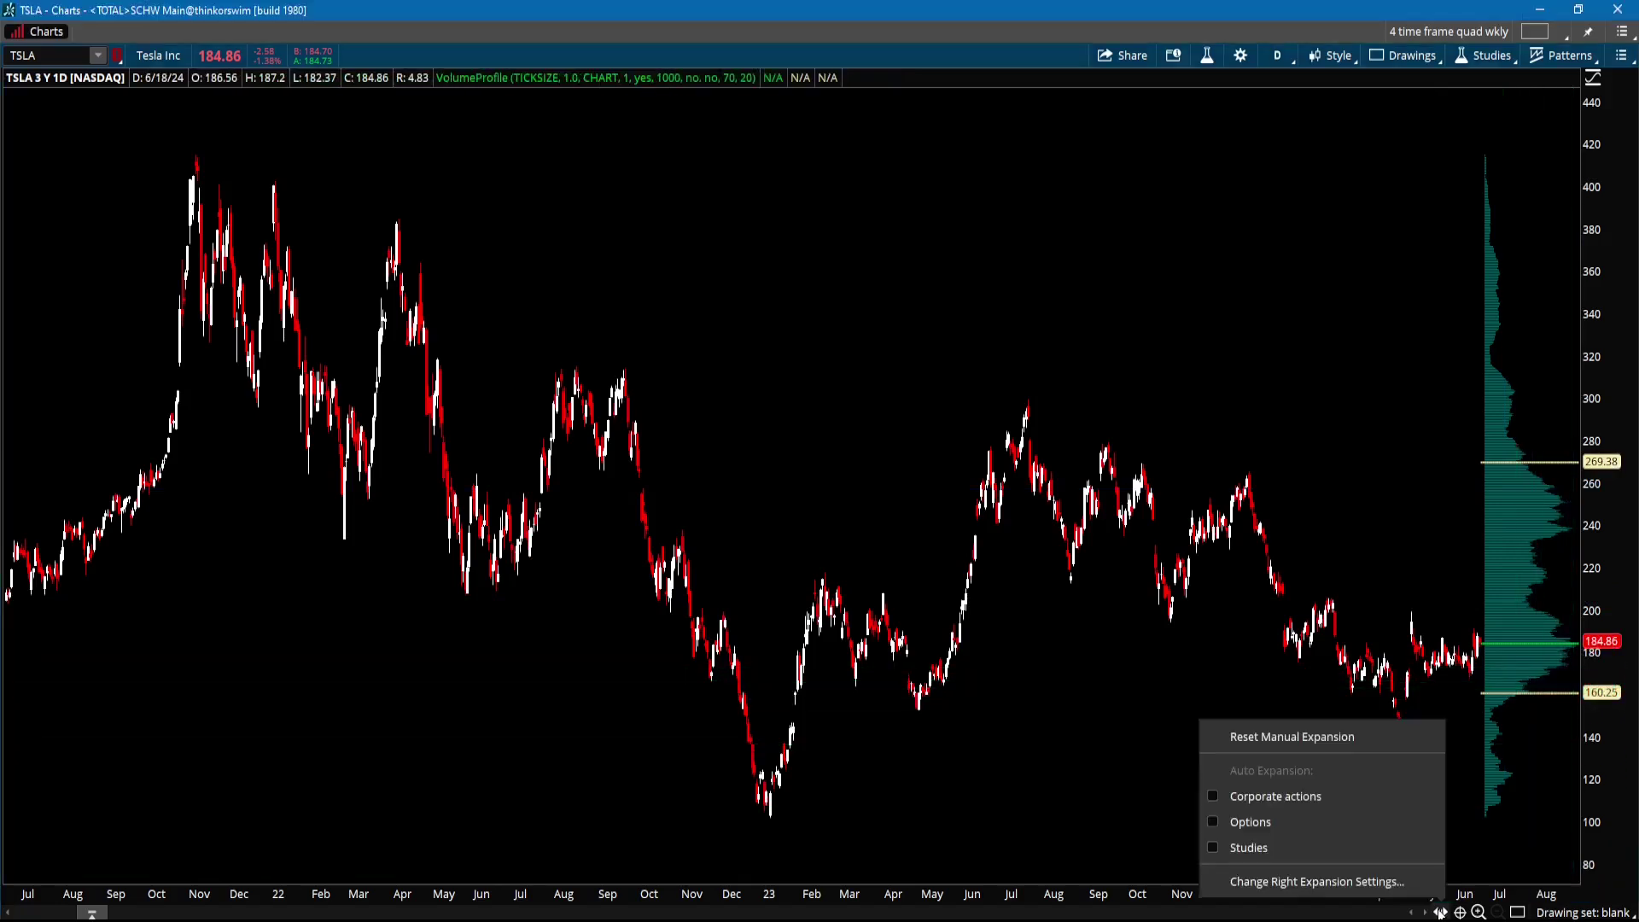
click(1307, 881)
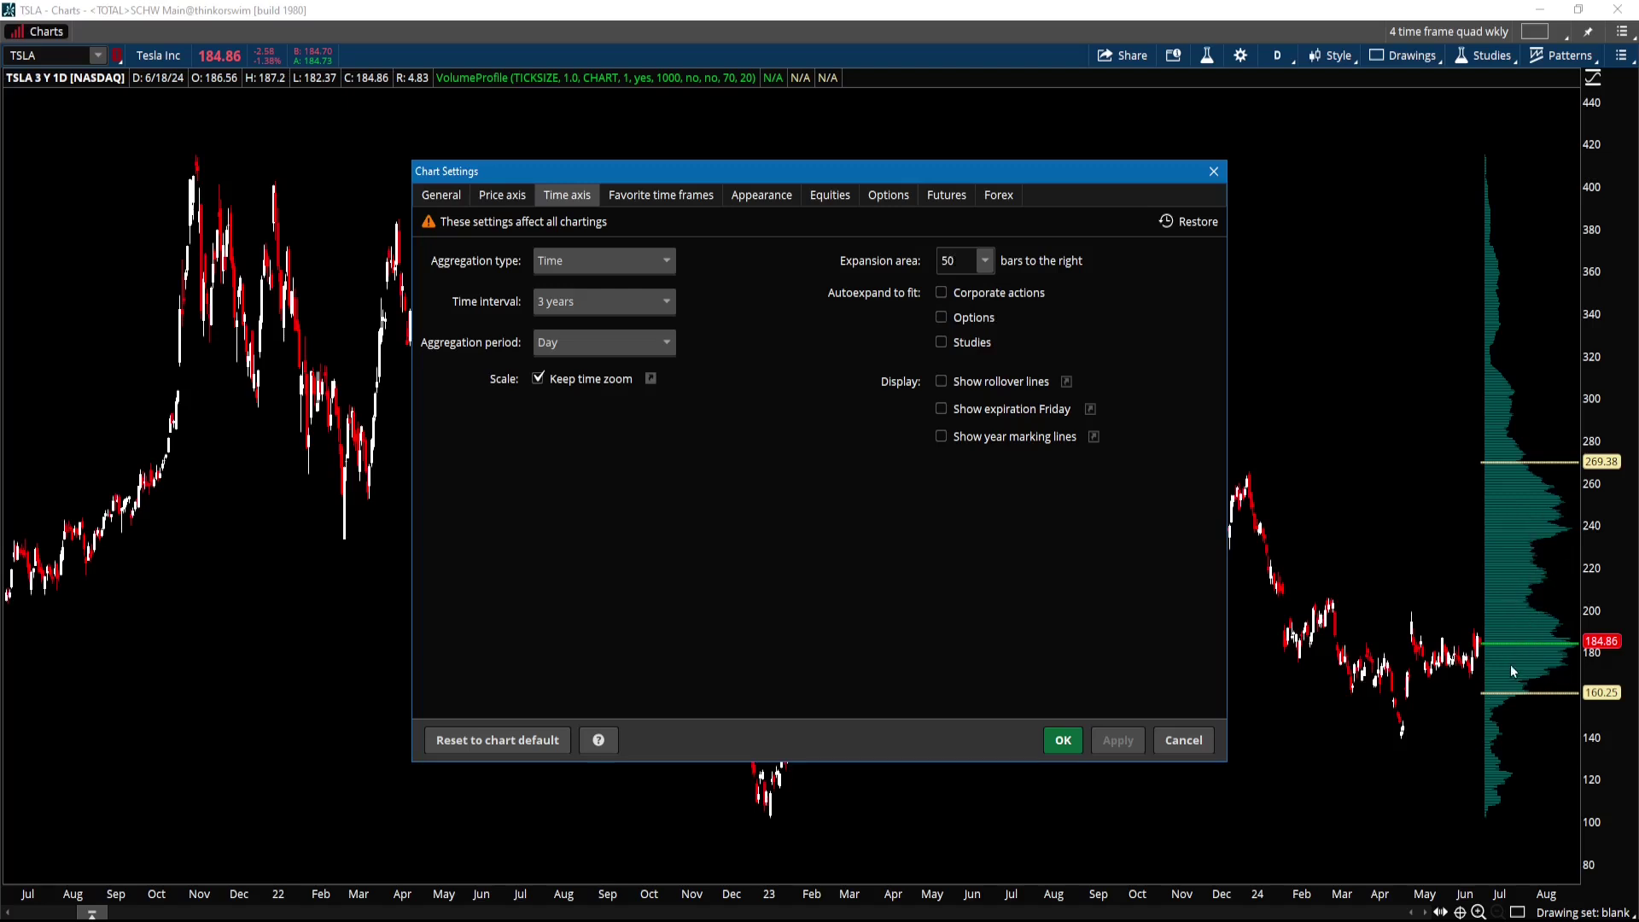
click(1065, 741)
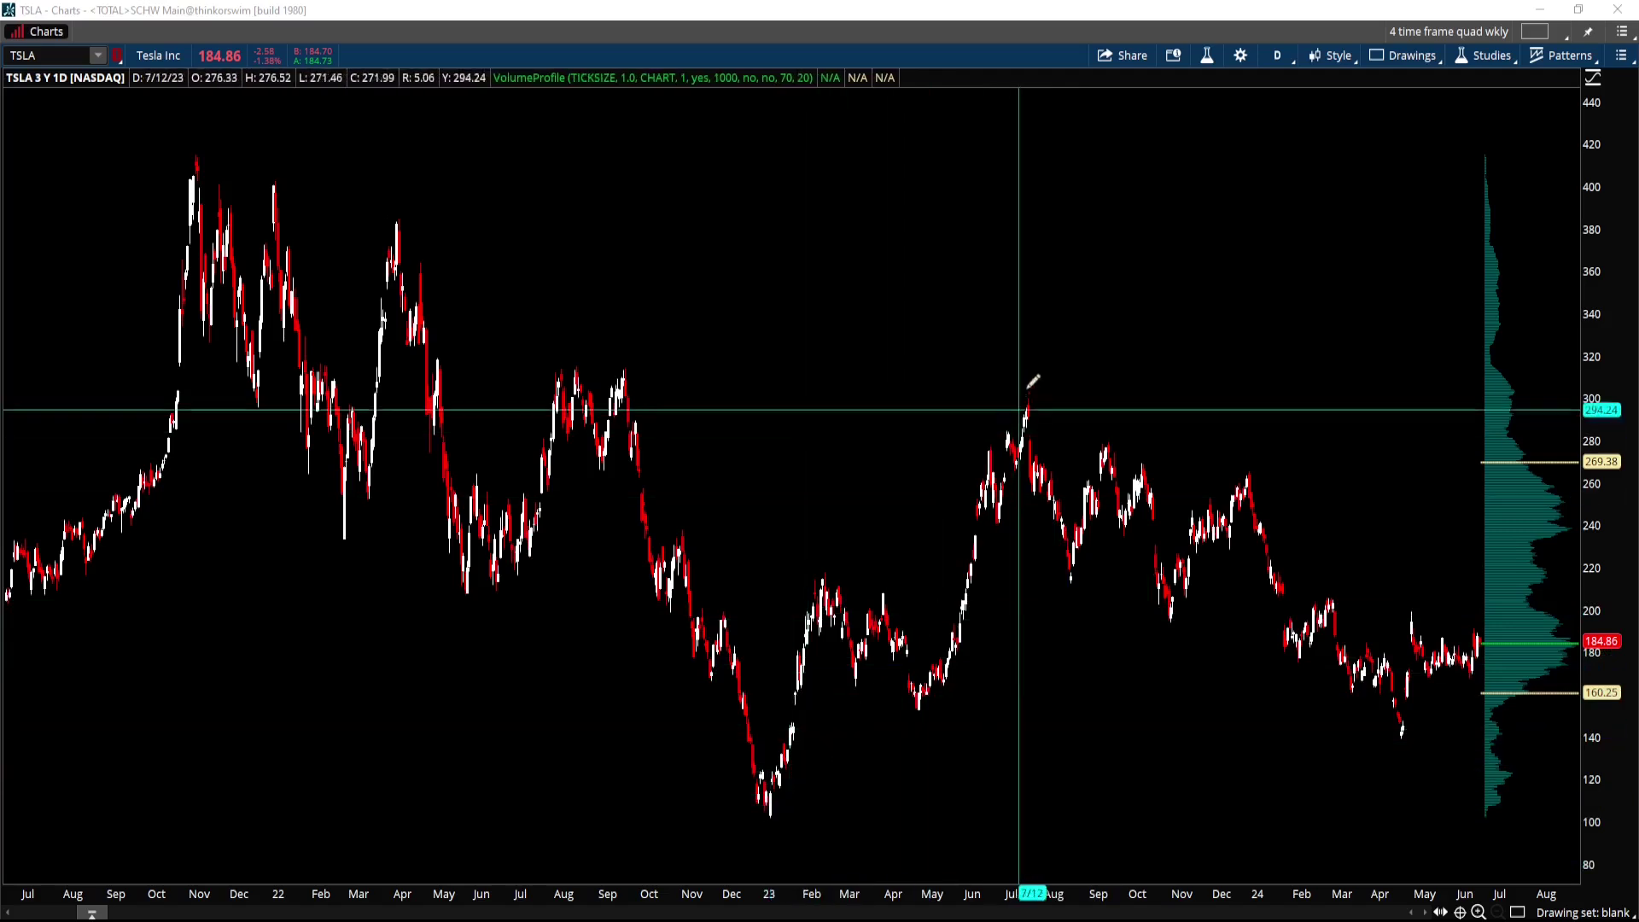
Draw a rectangle around the rally from the January 2023 low to the July 2023 high, about 92 to 299.
click(775, 811)
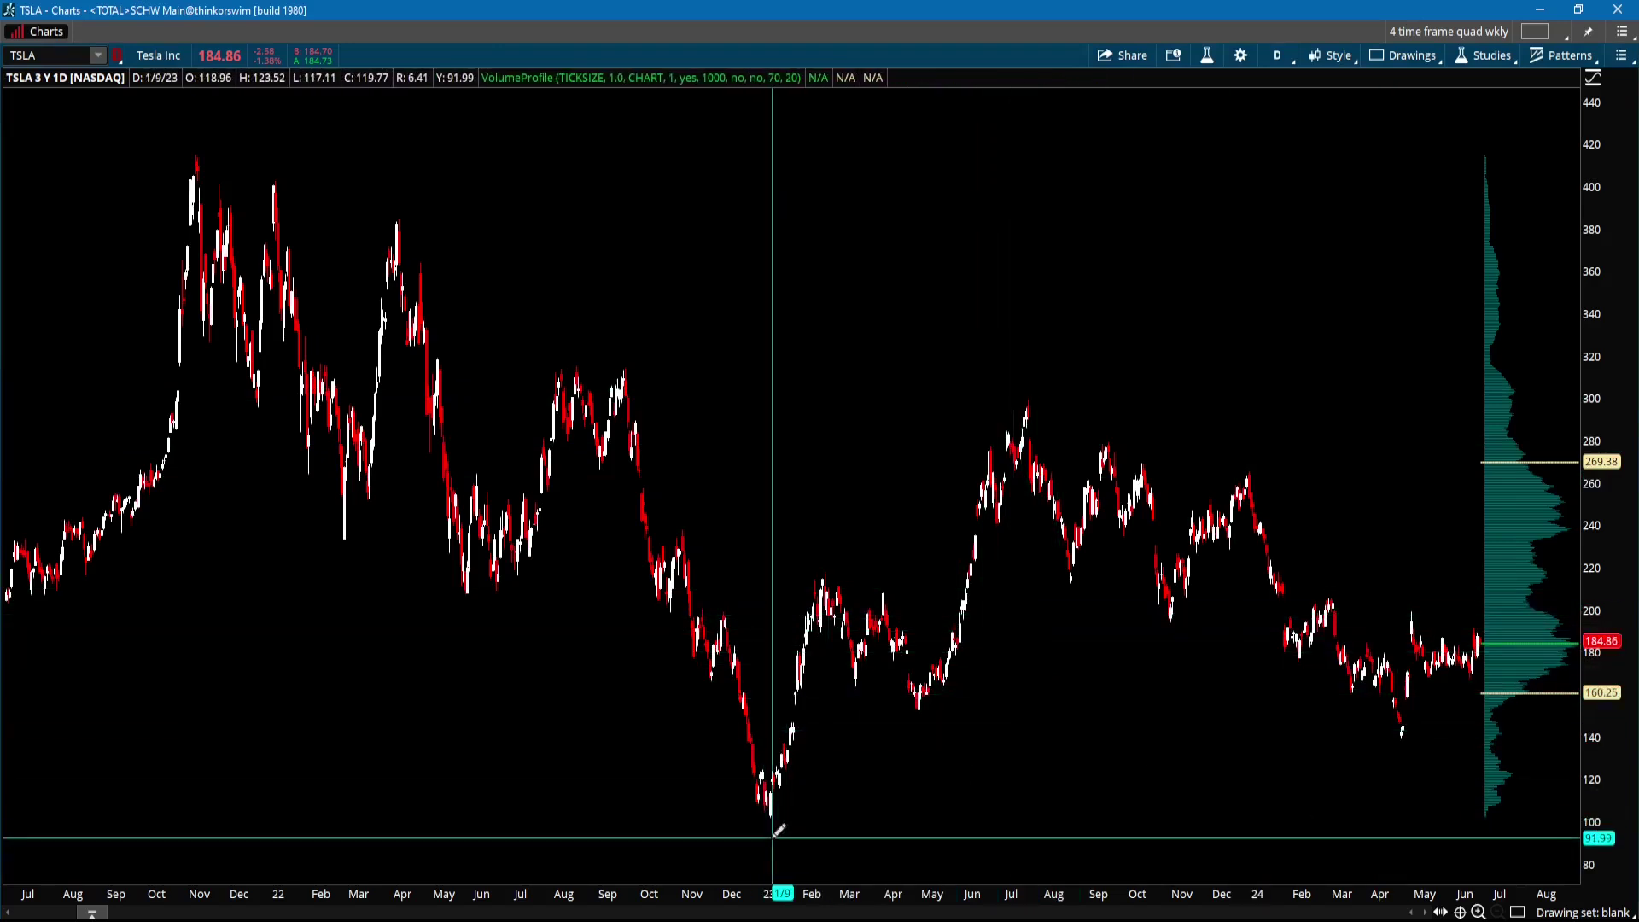
mouse_move(770, 839)
mouse_down()
mouse_move(904, 837)
mouse_move(1027, 679)
mouse_move(1032, 401)
mouse_up()
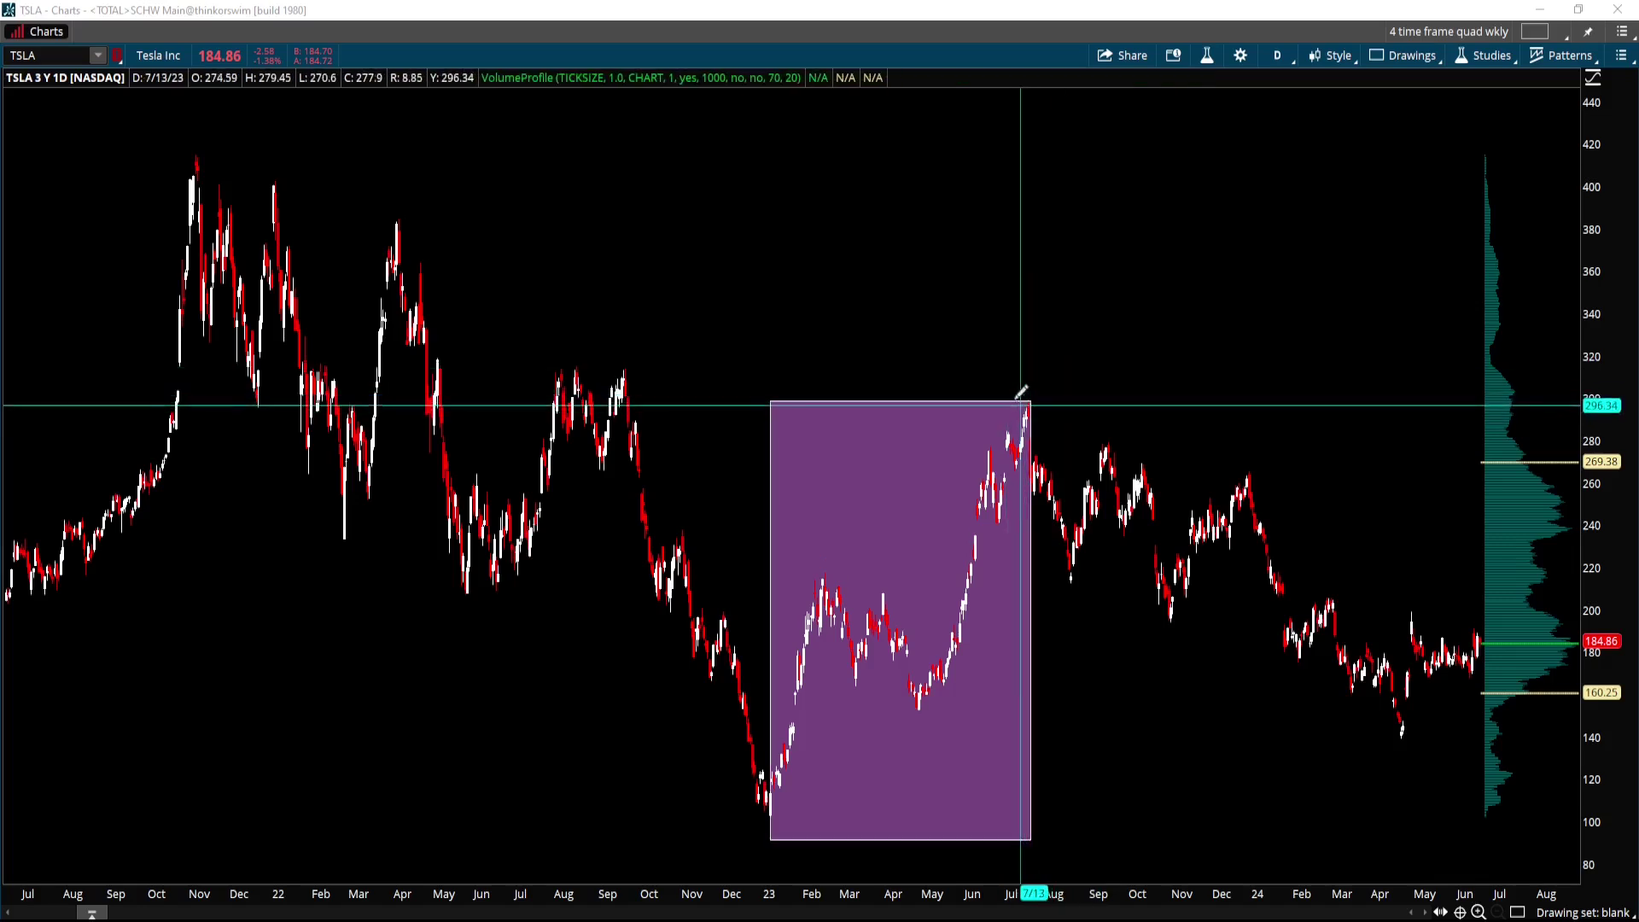
Choose a custom time frame for the chart and set its start date to 01/06/2023.
click(1283, 53)
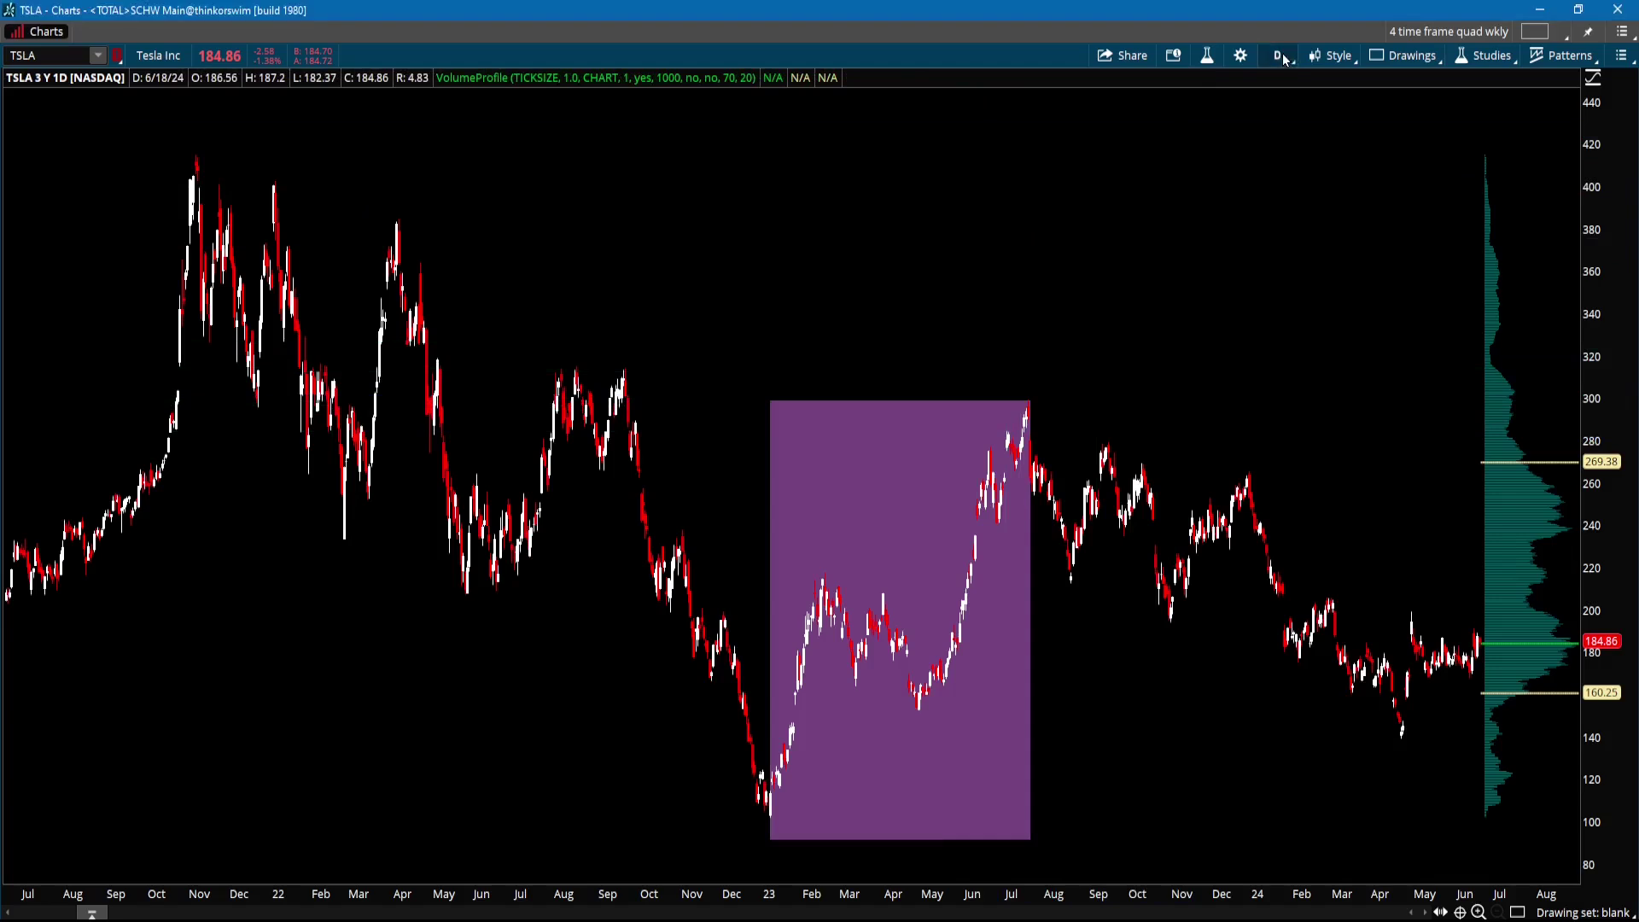
click(1286, 59)
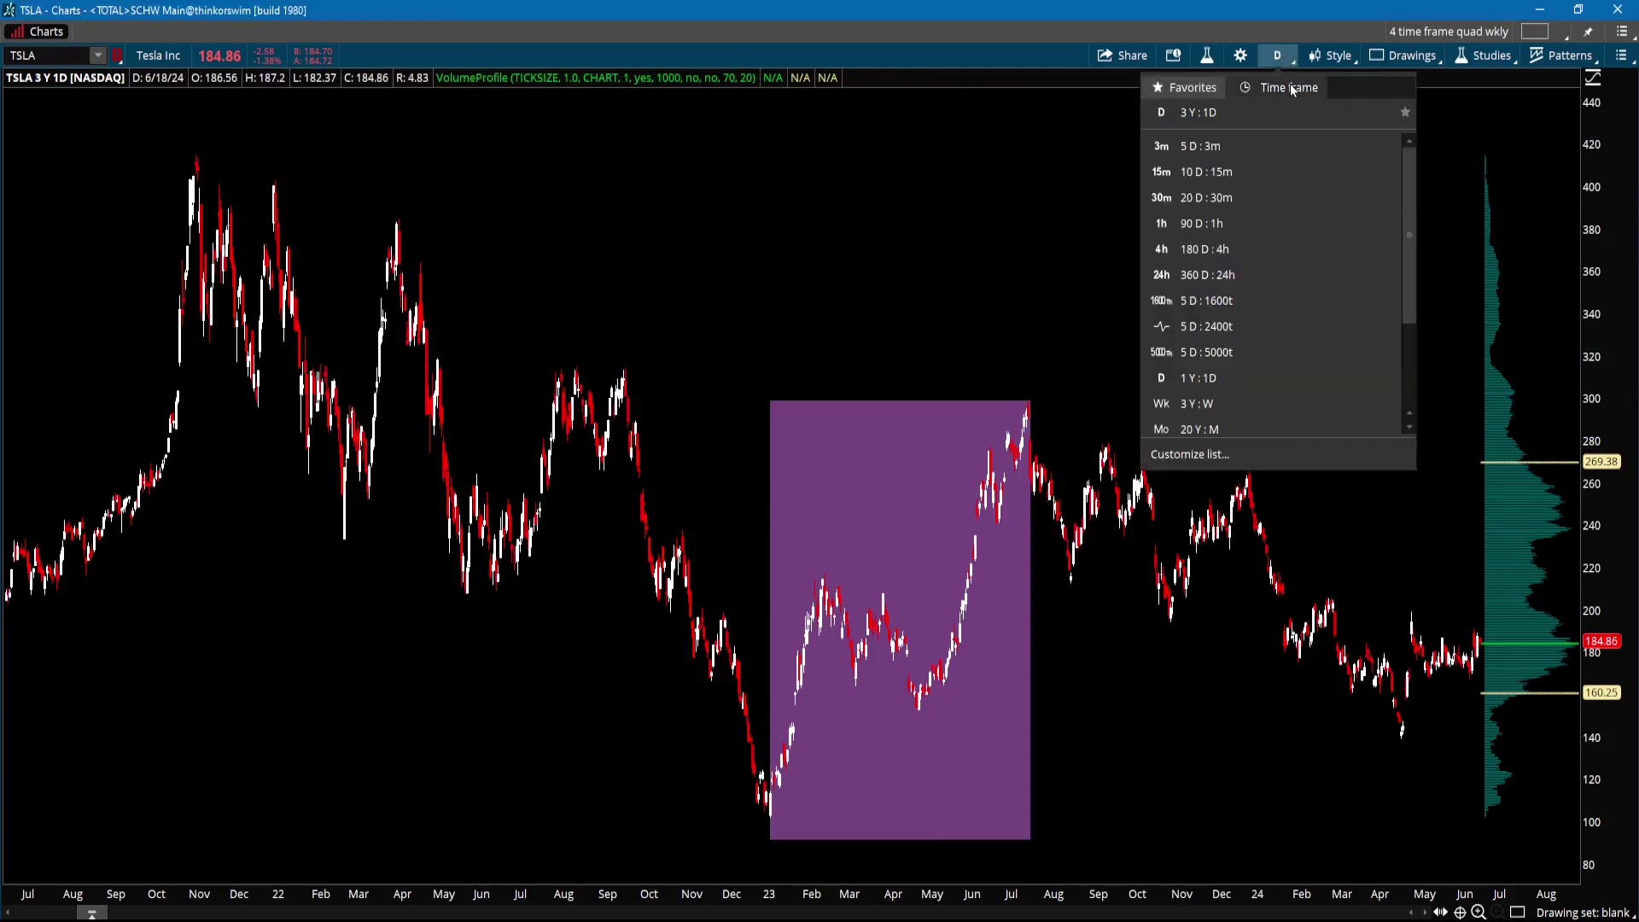
click(1292, 87)
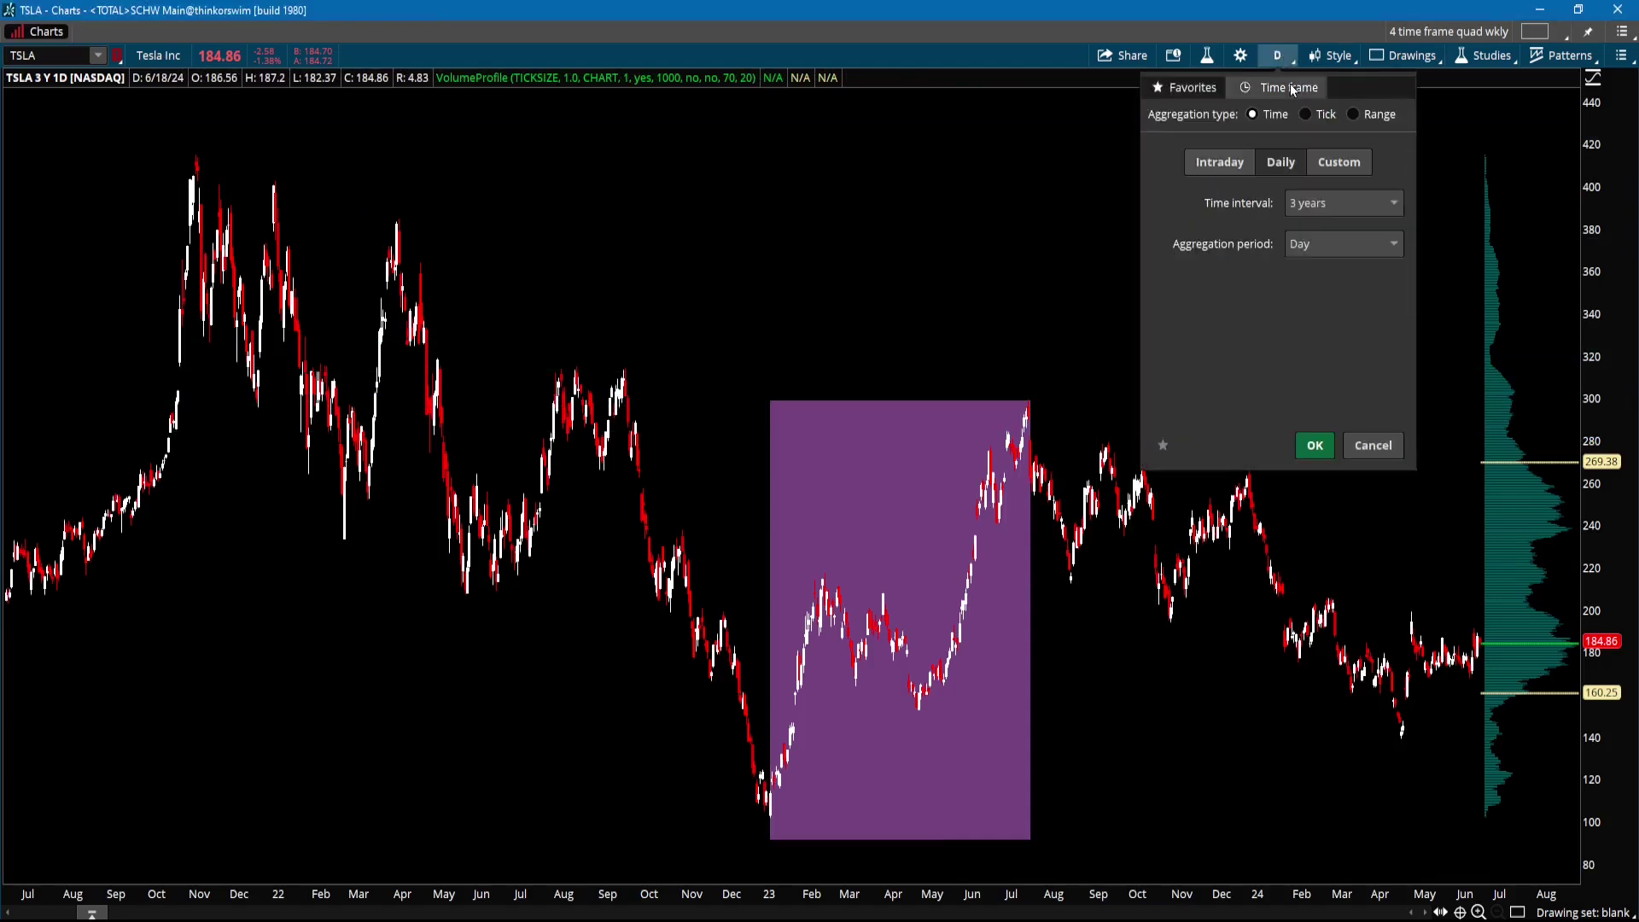
click(1353, 166)
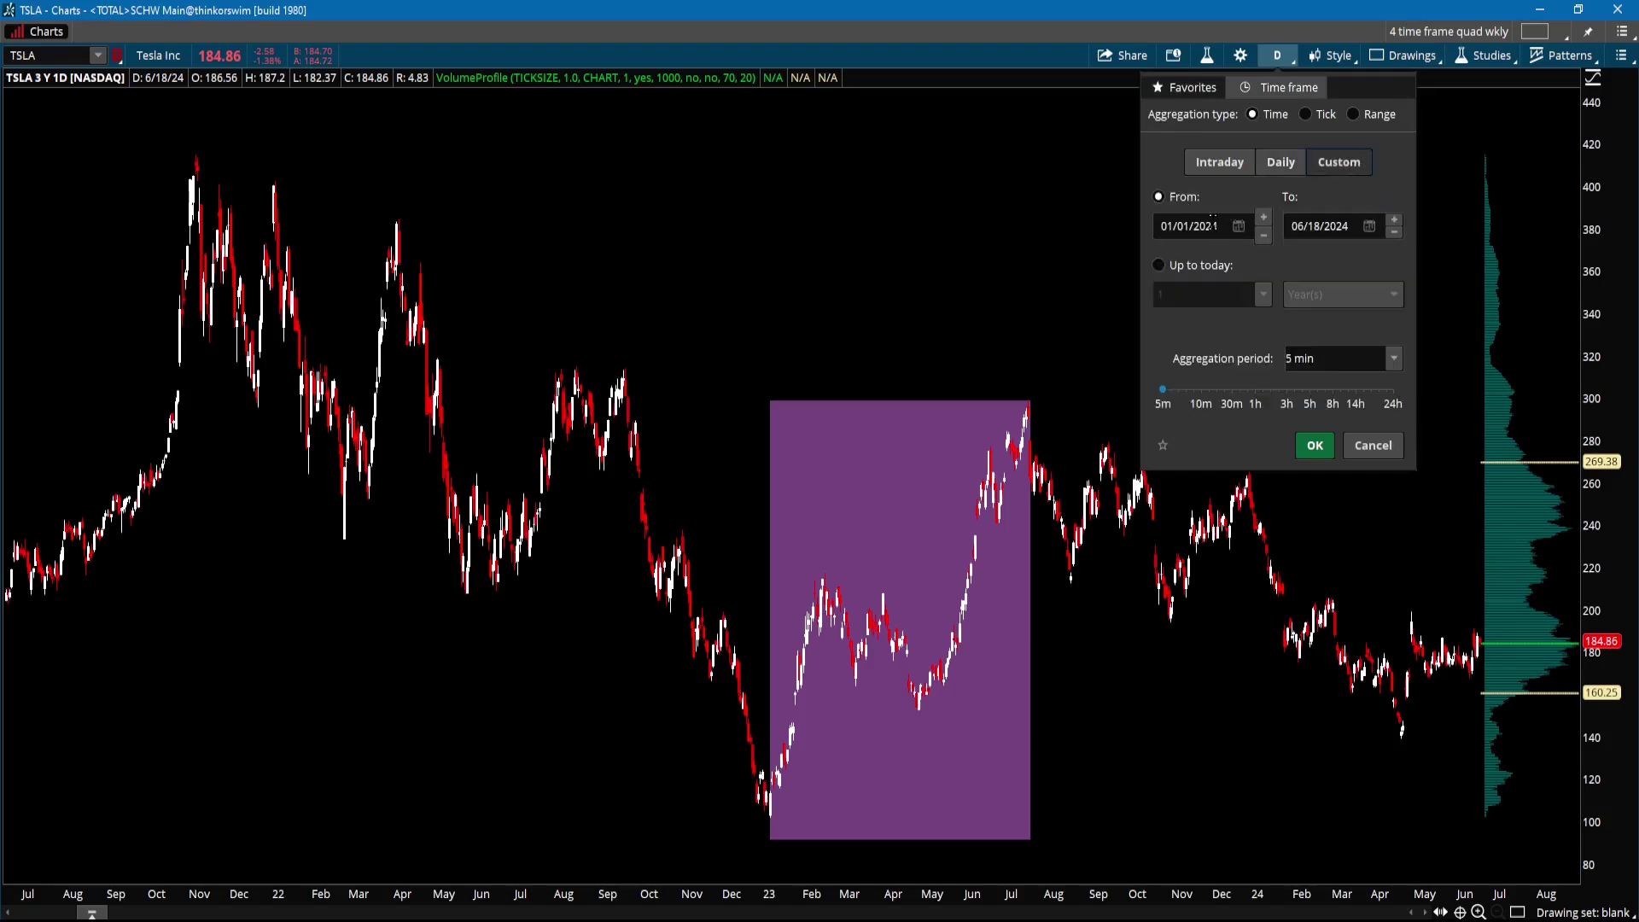
click(1213, 223)
text(4)
click(1239, 226)
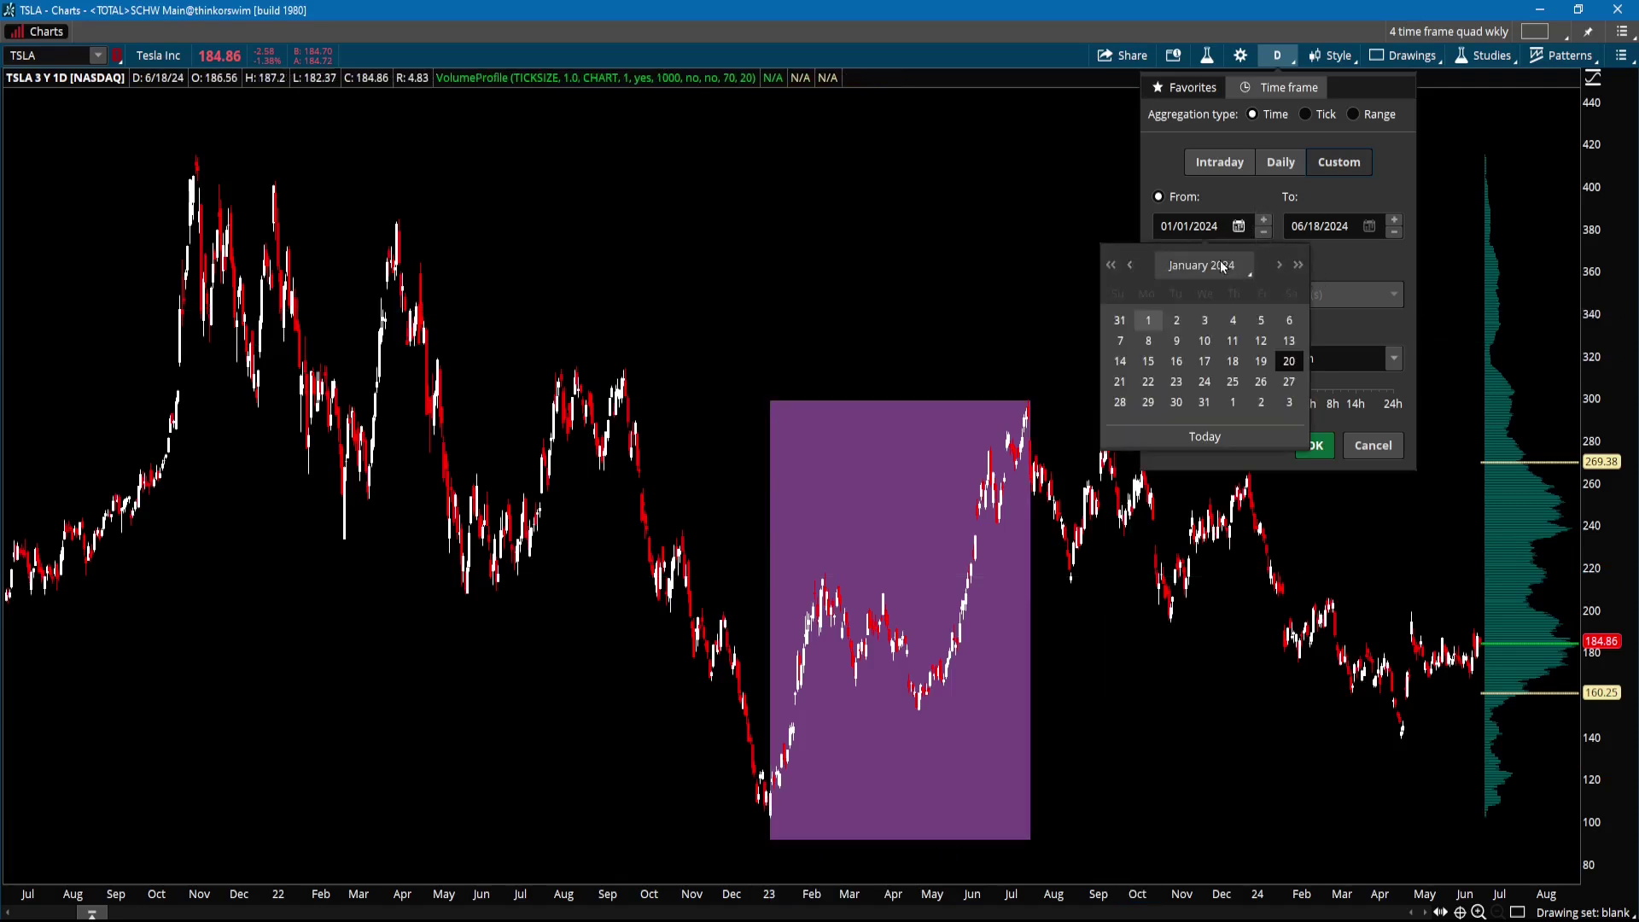
click(1111, 265)
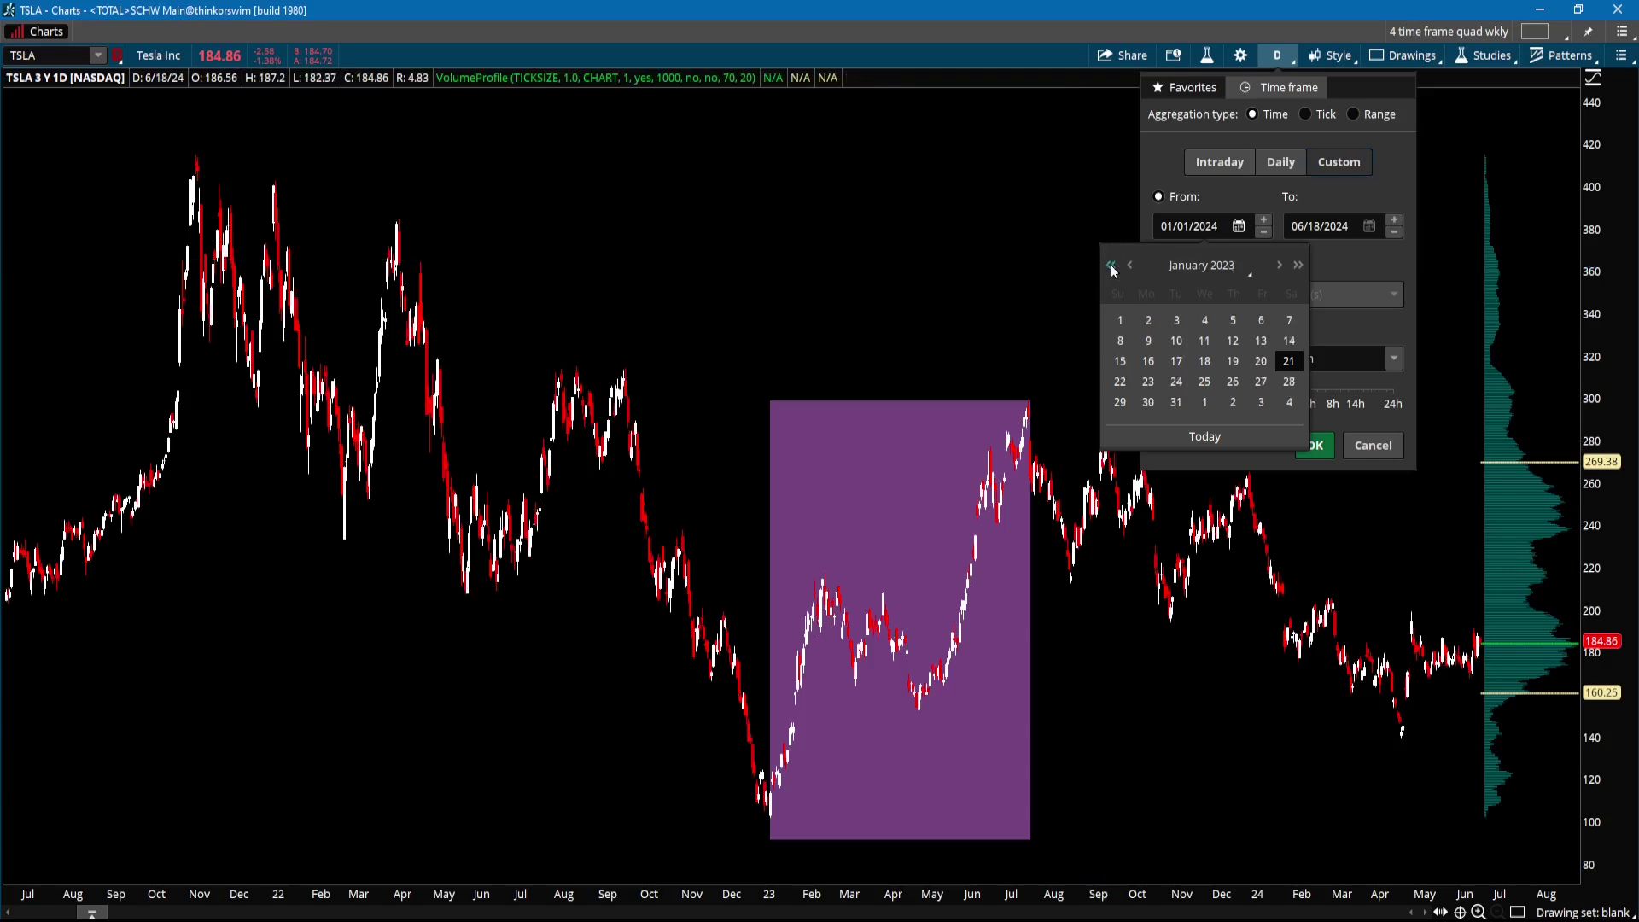
click(1260, 321)
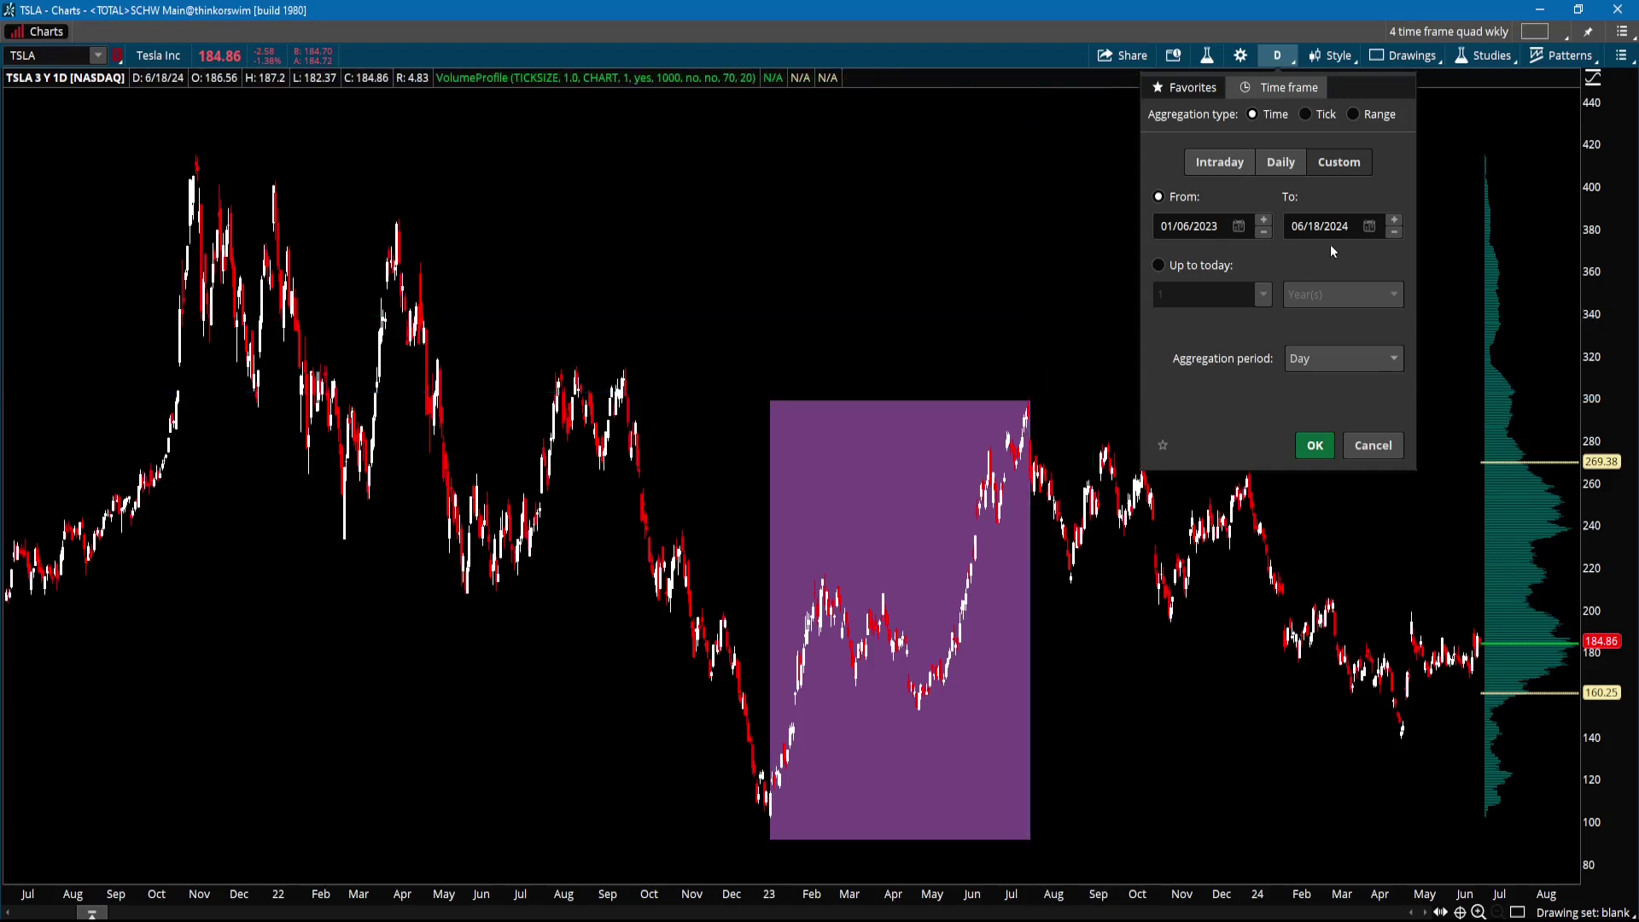
Set the custom time frame's end date to 07/19/2023 with a Day aggregation period and apply it.
click(1372, 231)
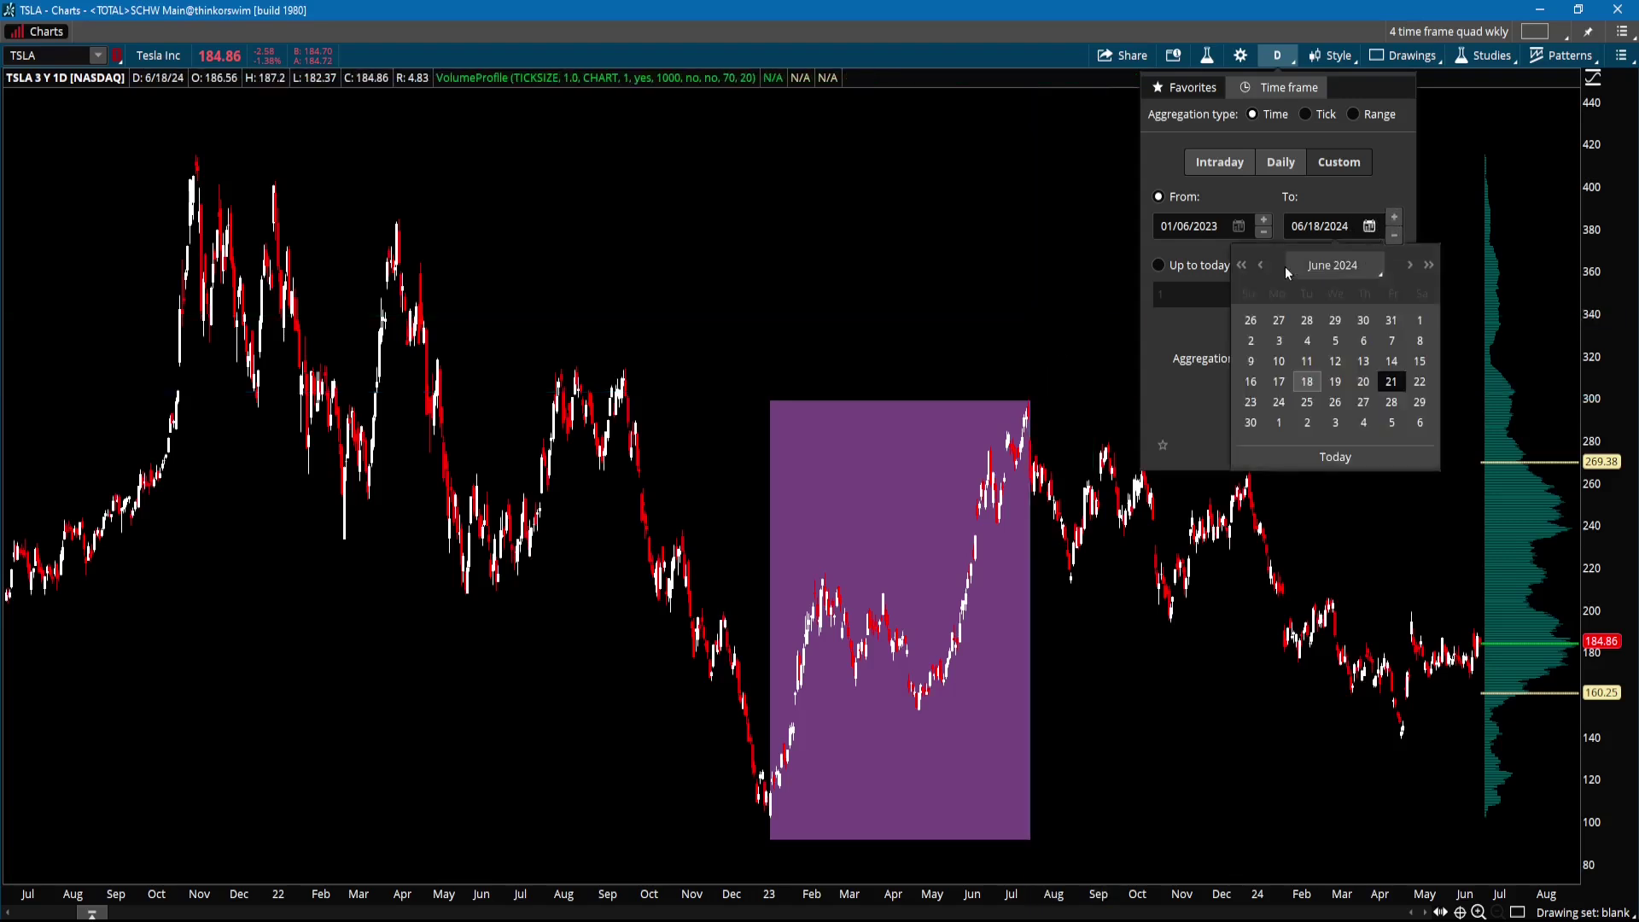
click(1242, 266)
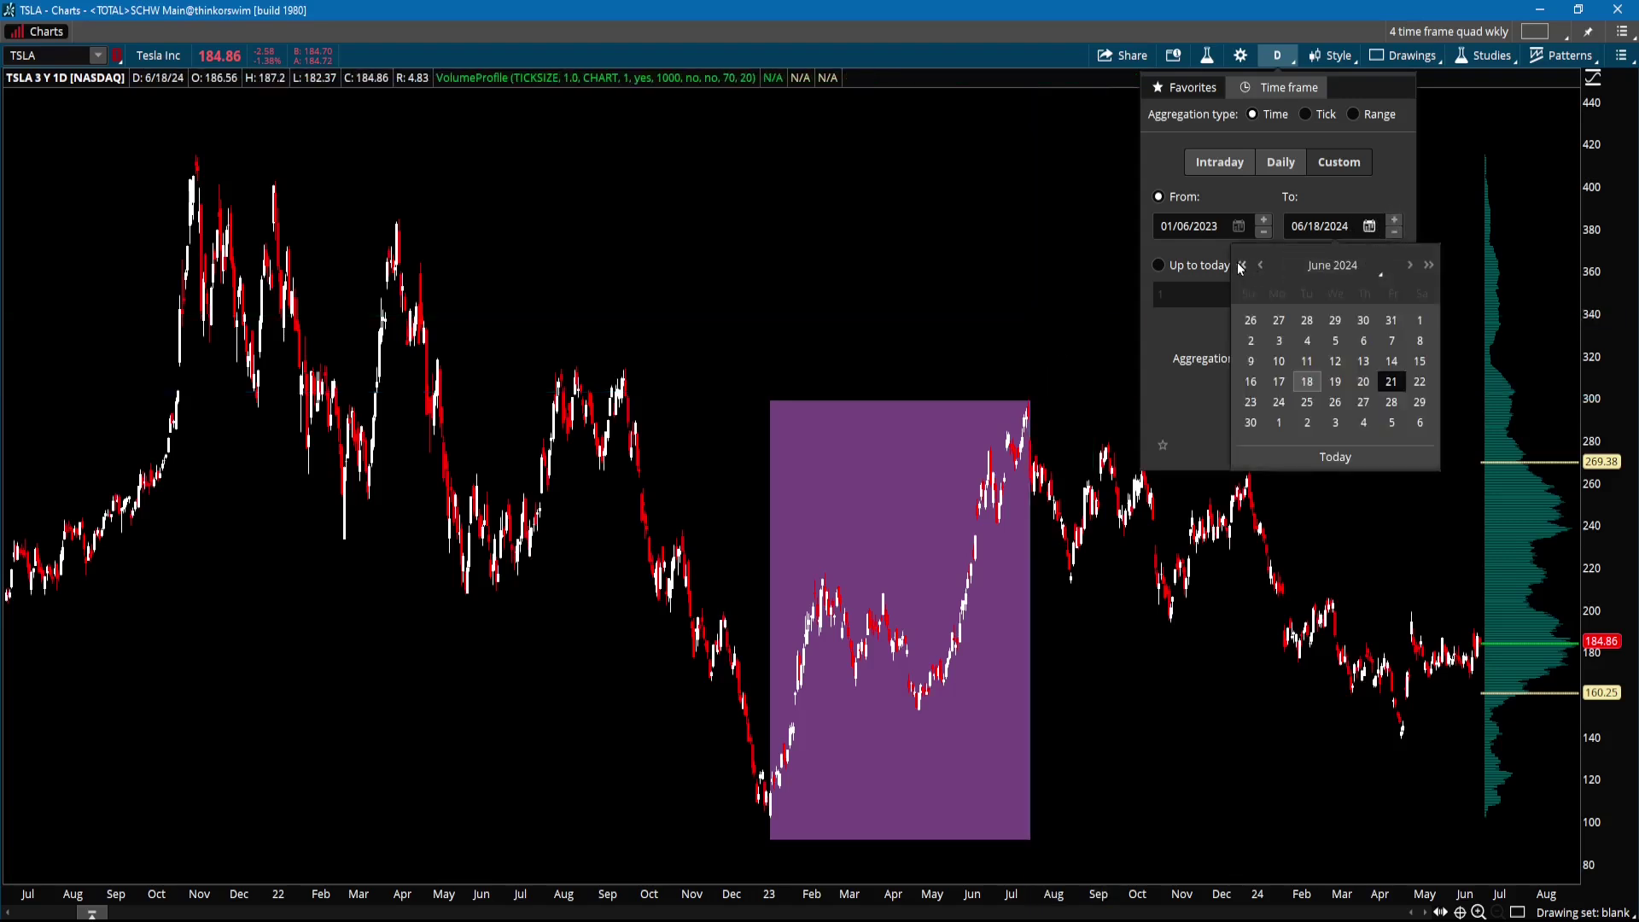
click(1409, 267)
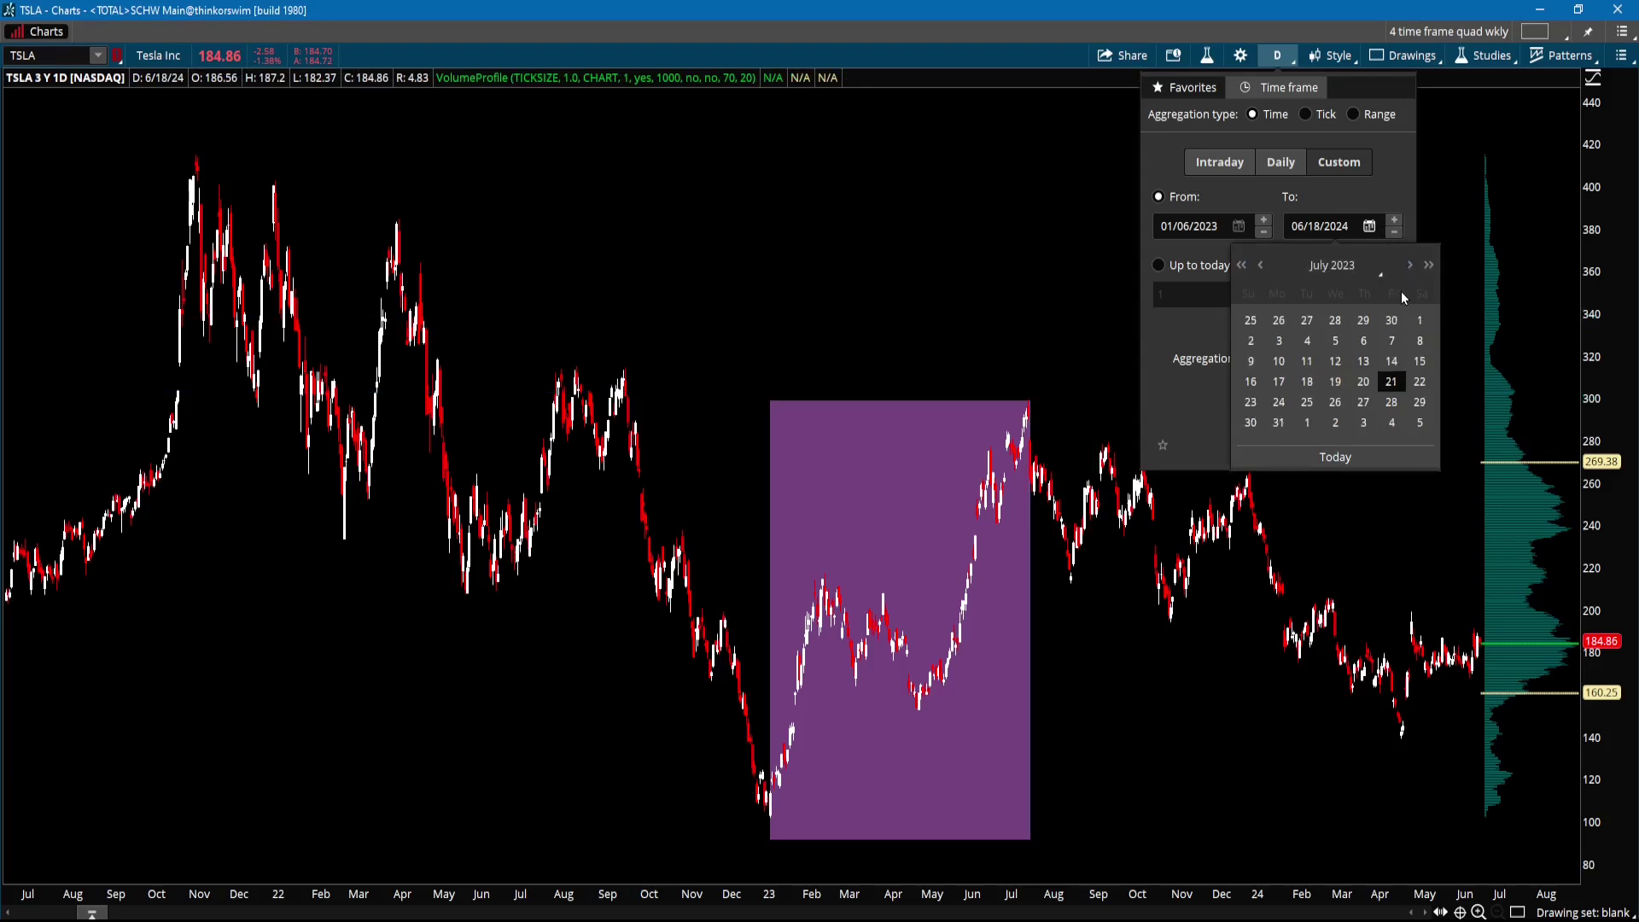
click(1334, 383)
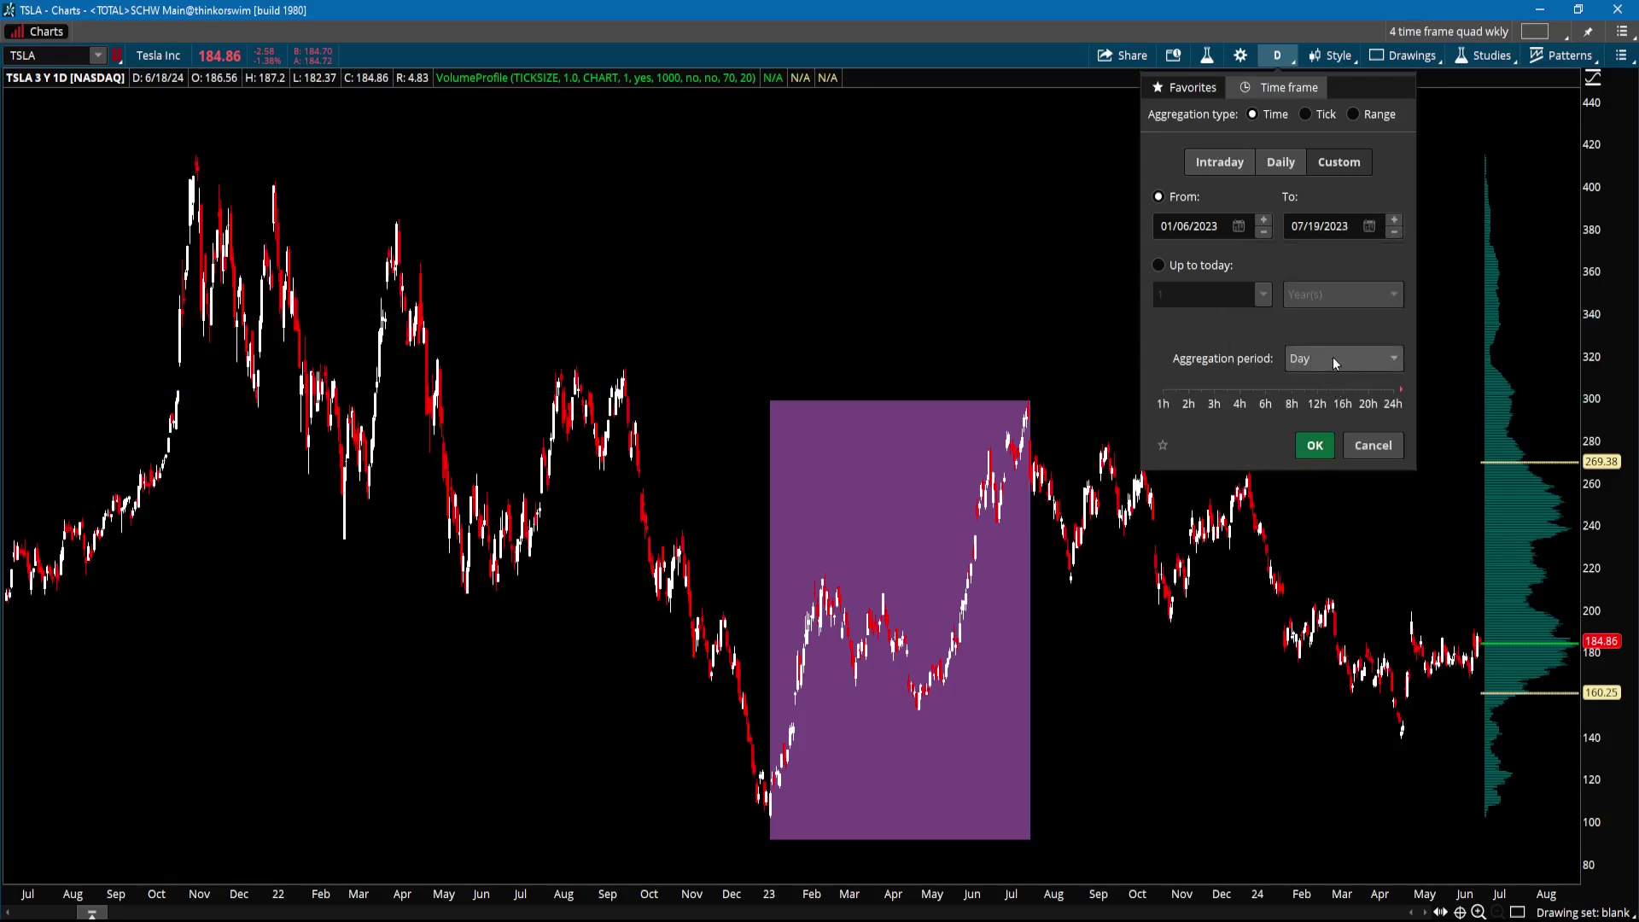
click(1333, 357)
click(1307, 365)
click(1315, 446)
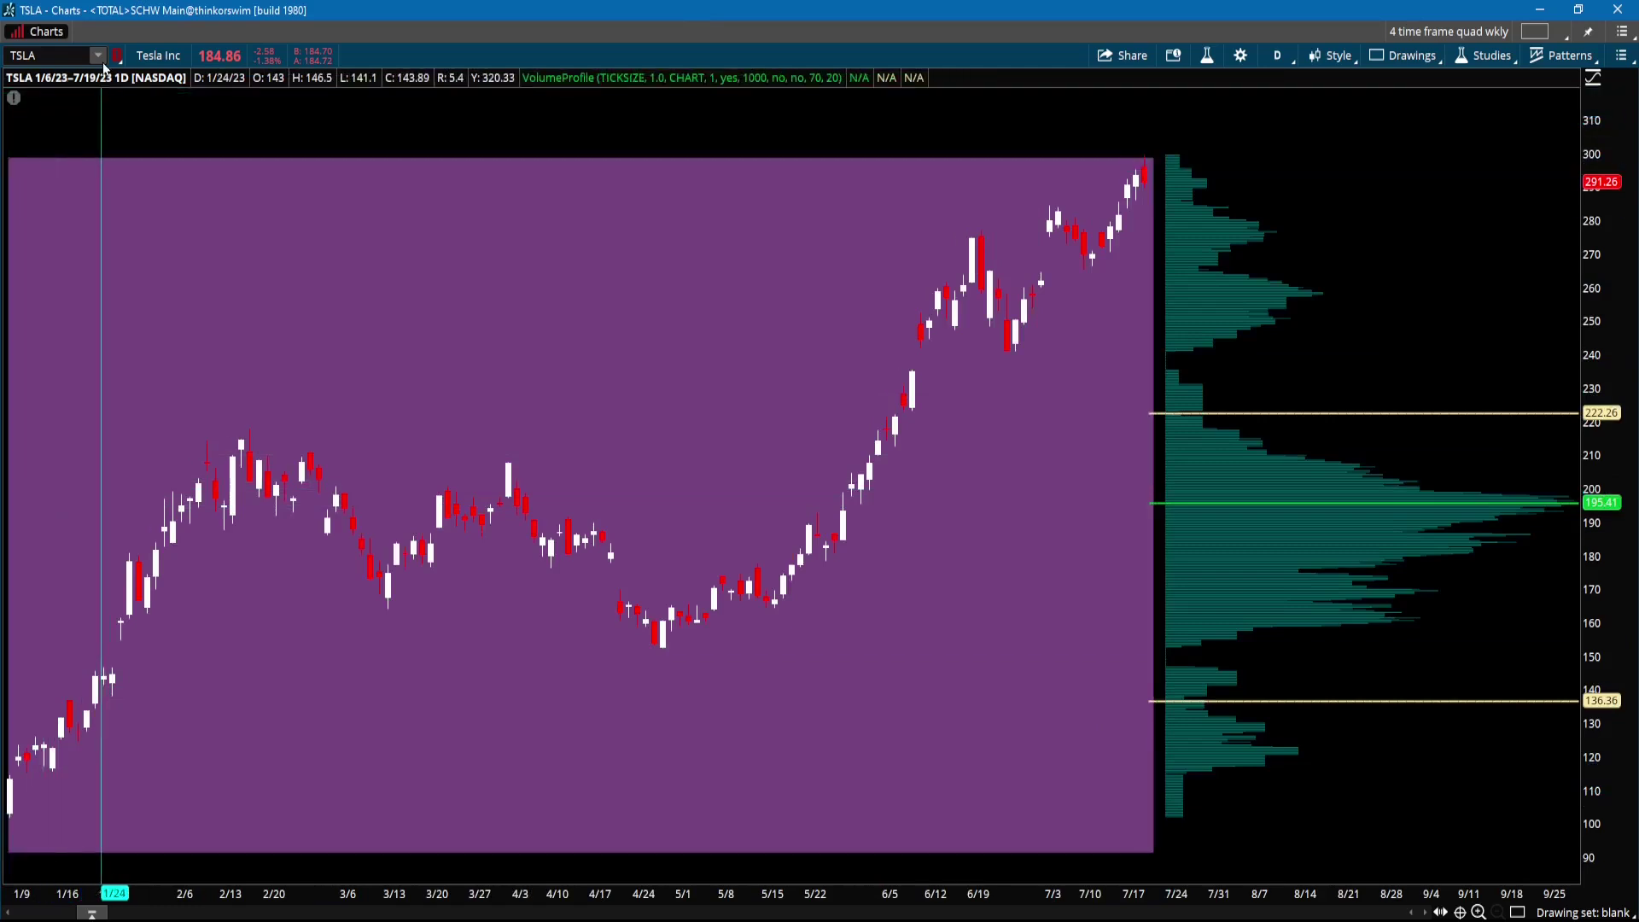
Remove the purple rectangle from the chart.
right_click(1118, 161)
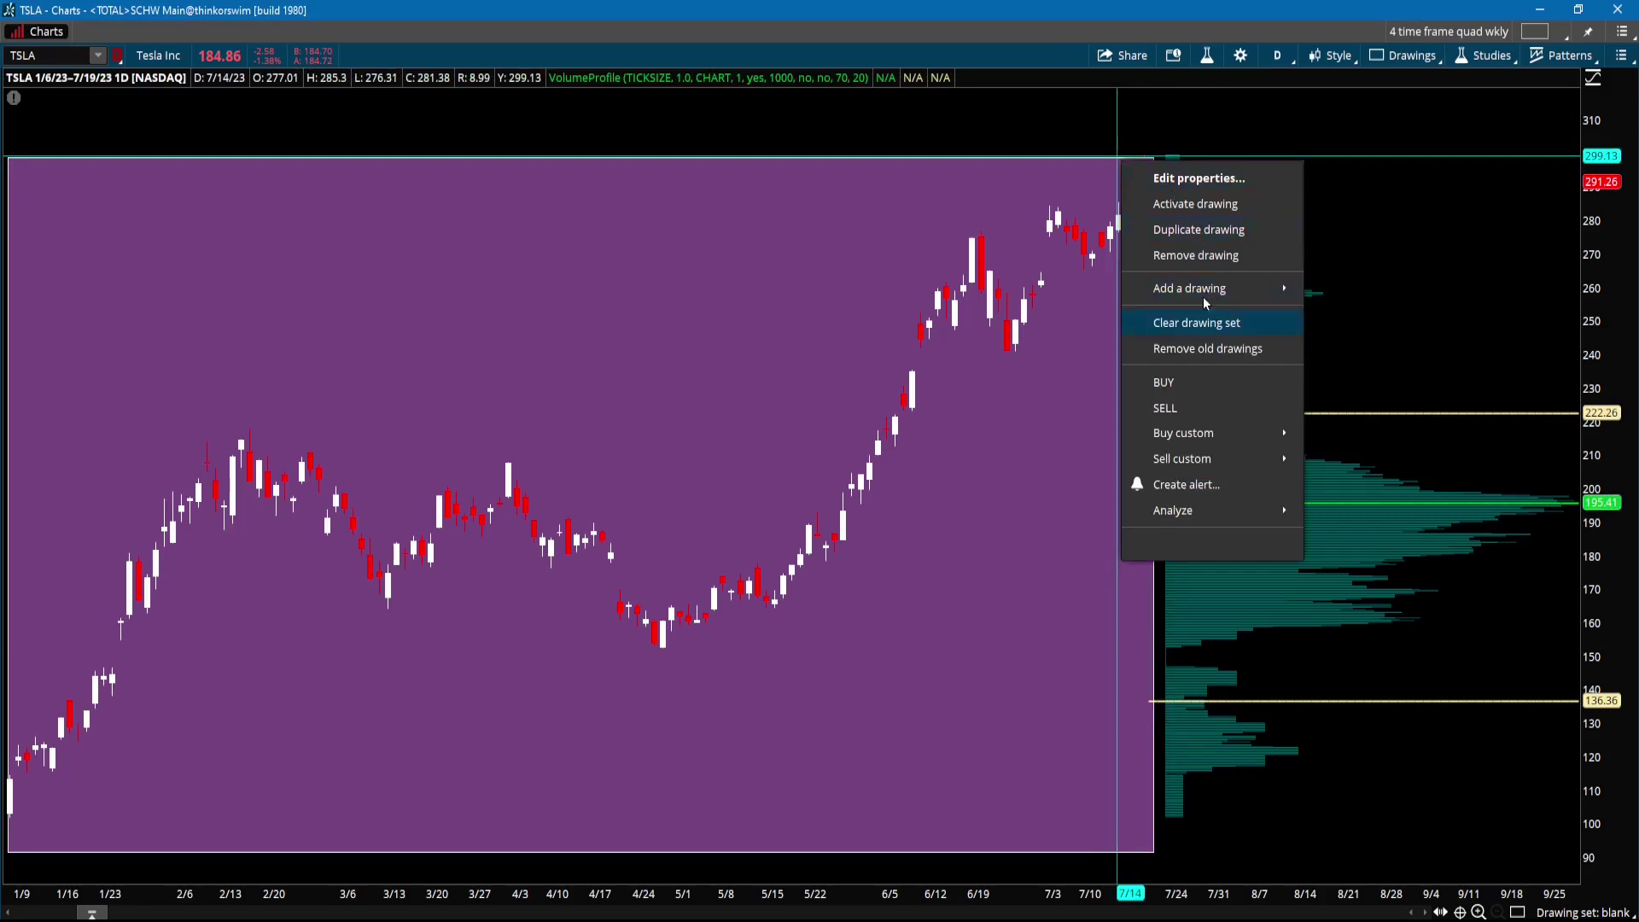
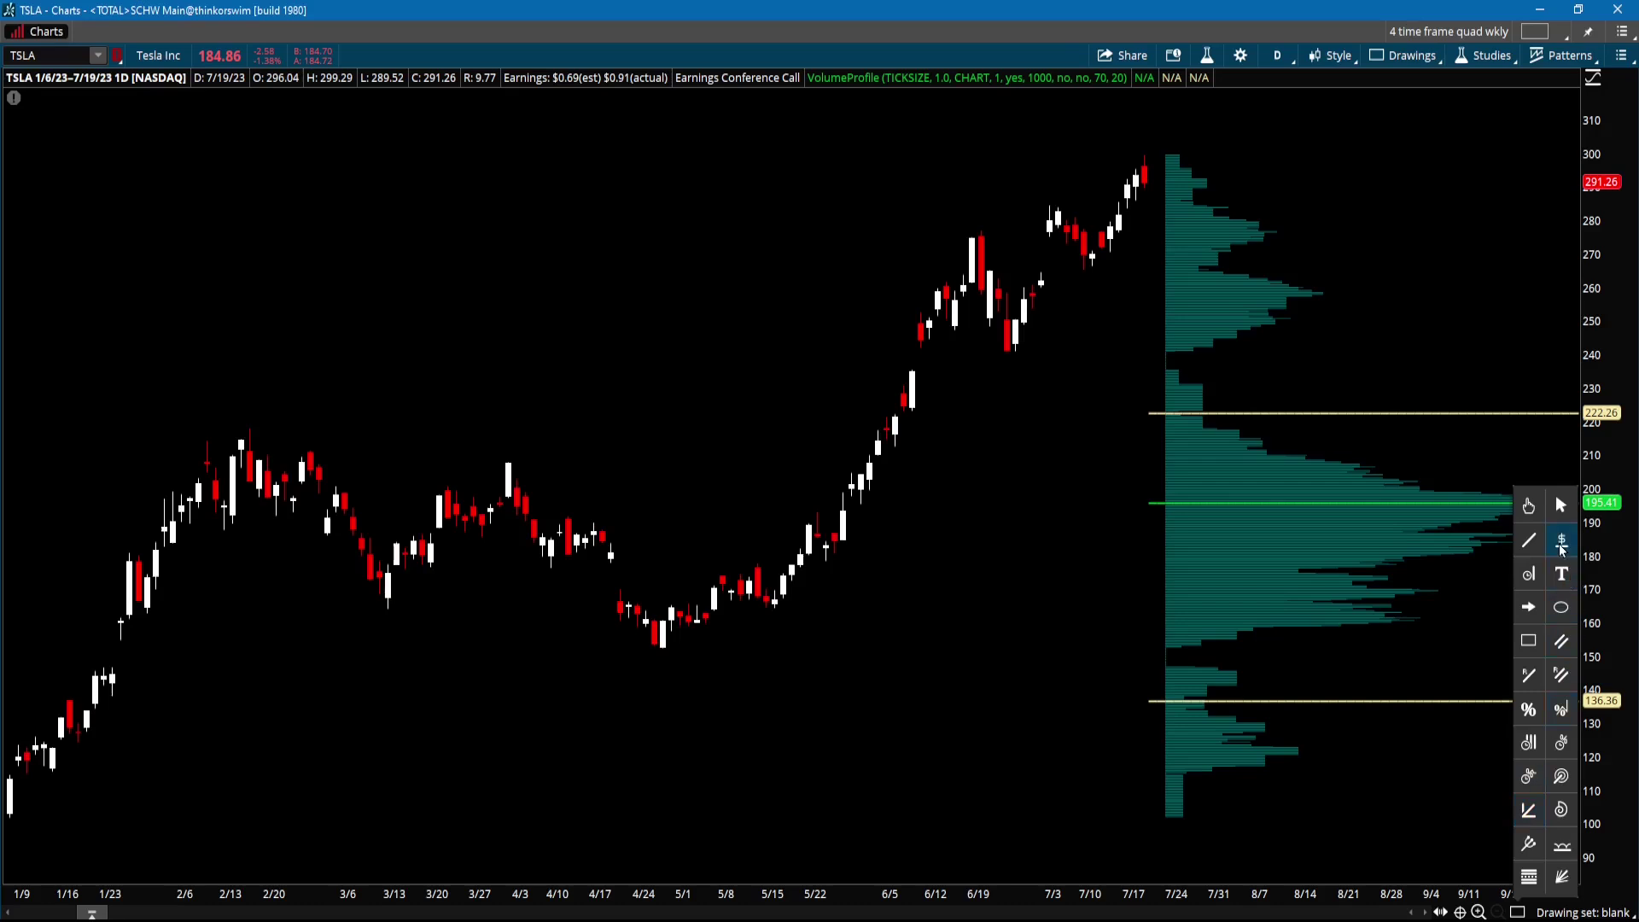
Draw a right-extended price level at about 146.41, on the lower edge of the January gap, and look at its properties.
click(1563, 552)
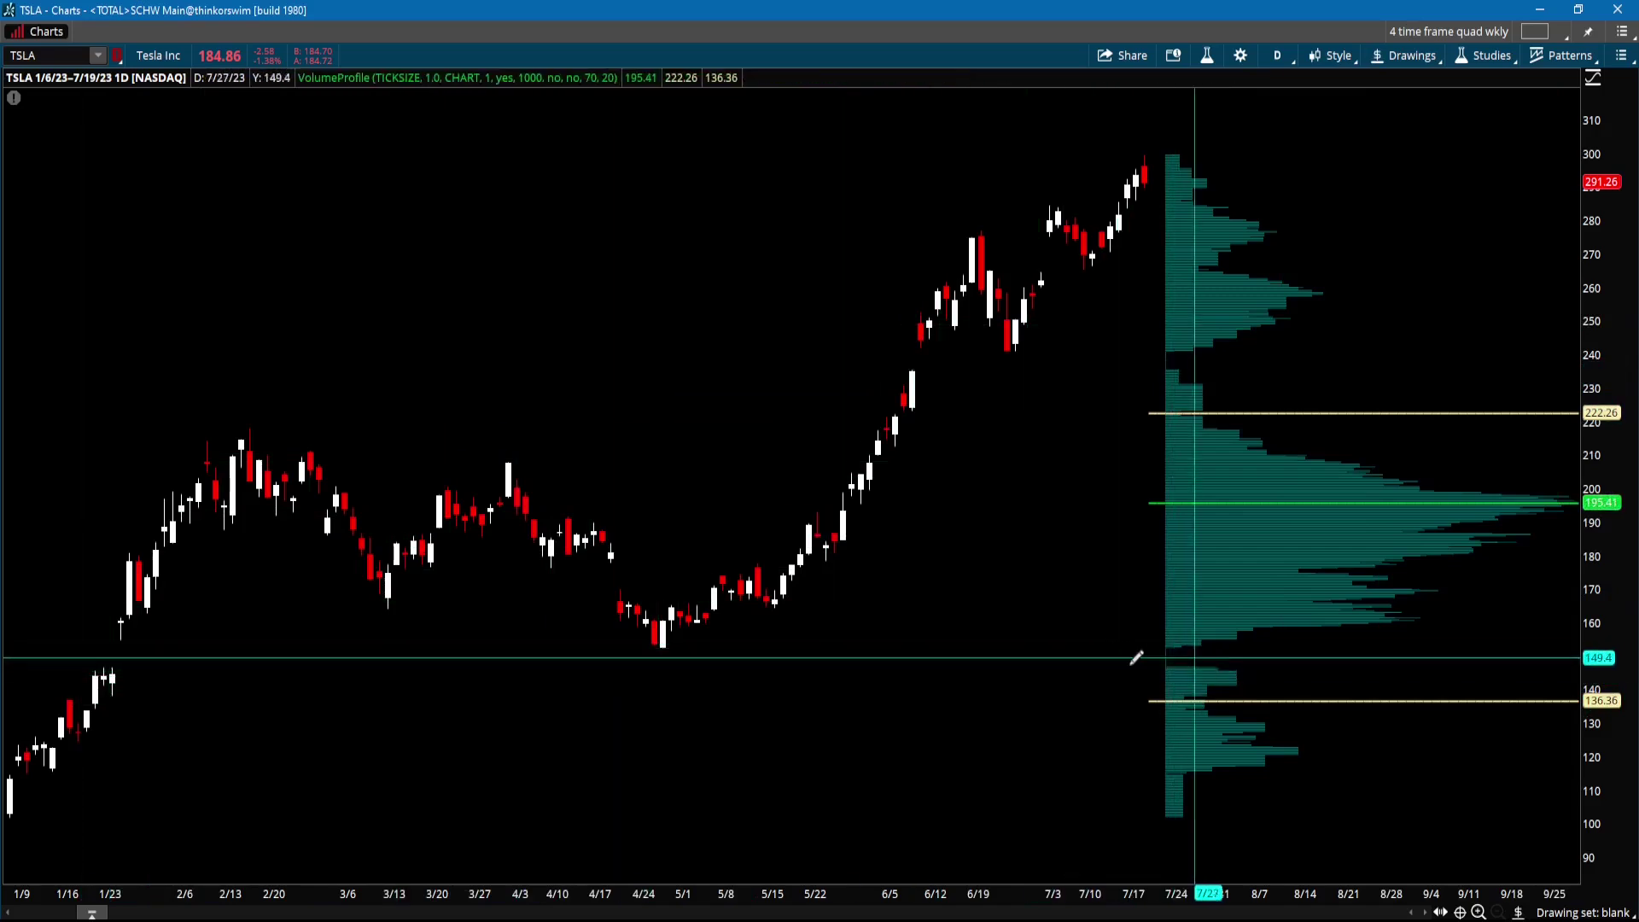
click(45, 667)
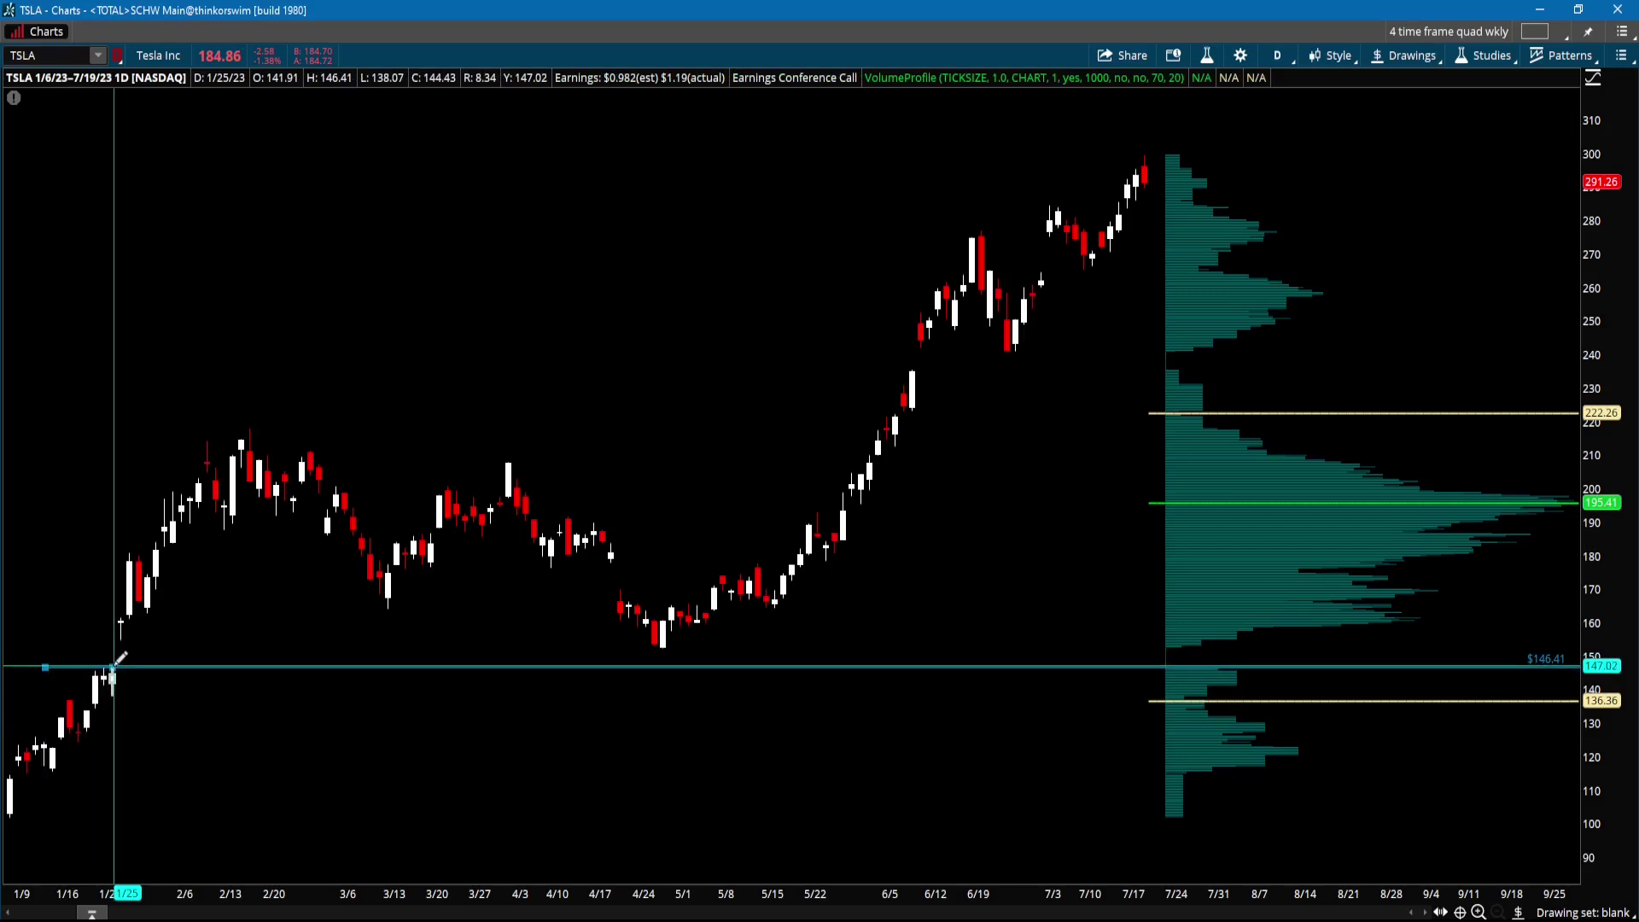
right_click(425, 665)
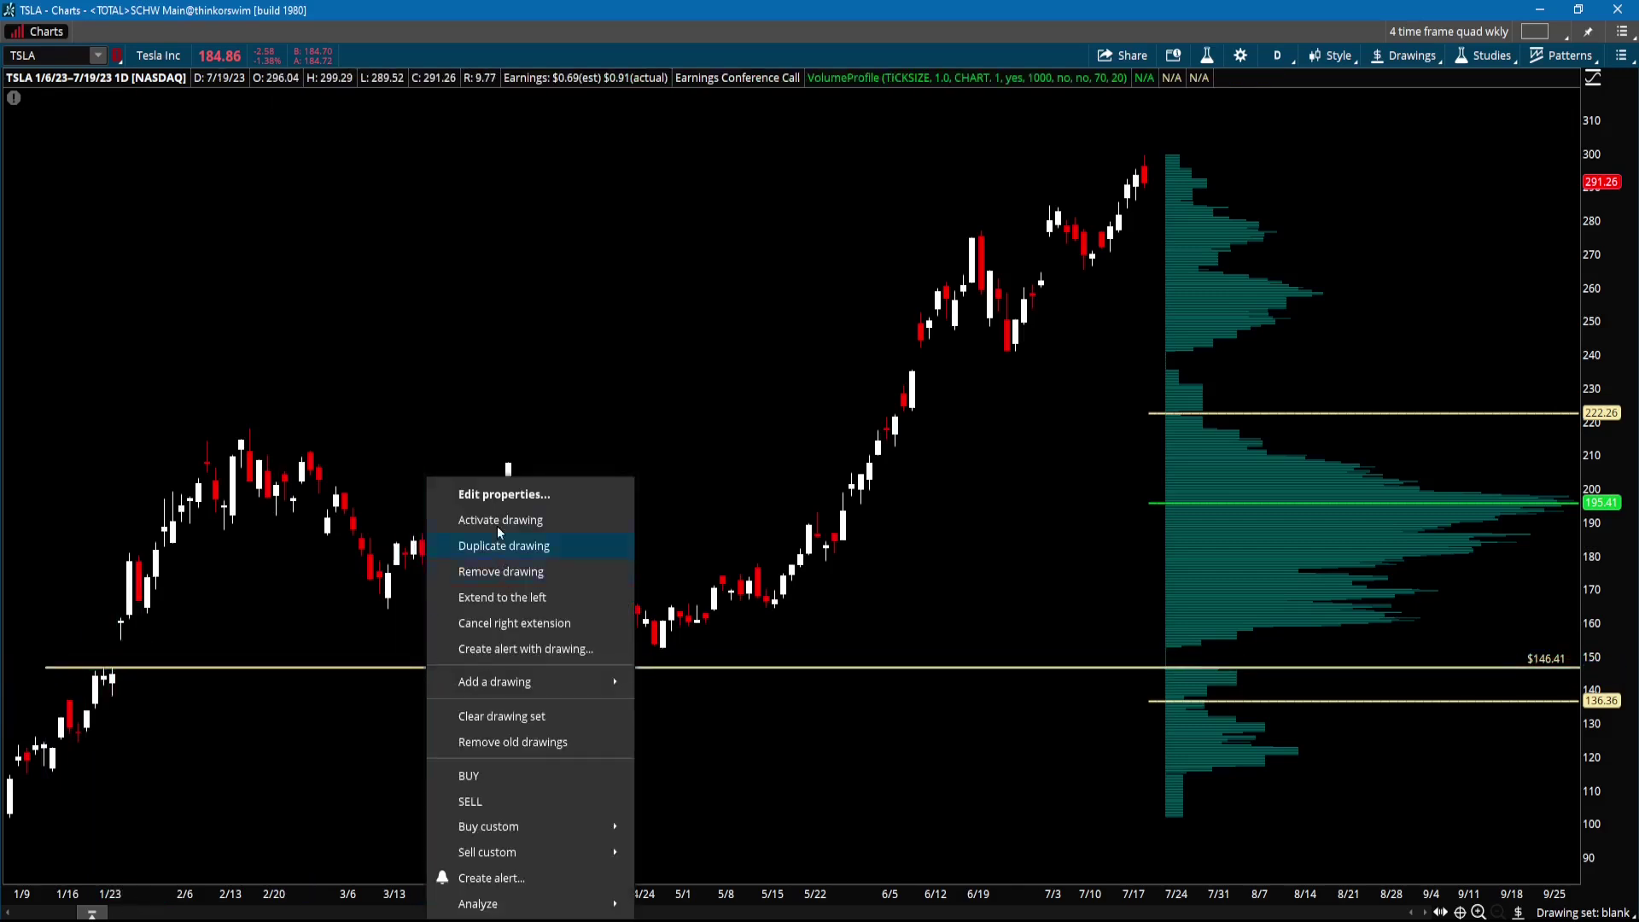
click(504, 497)
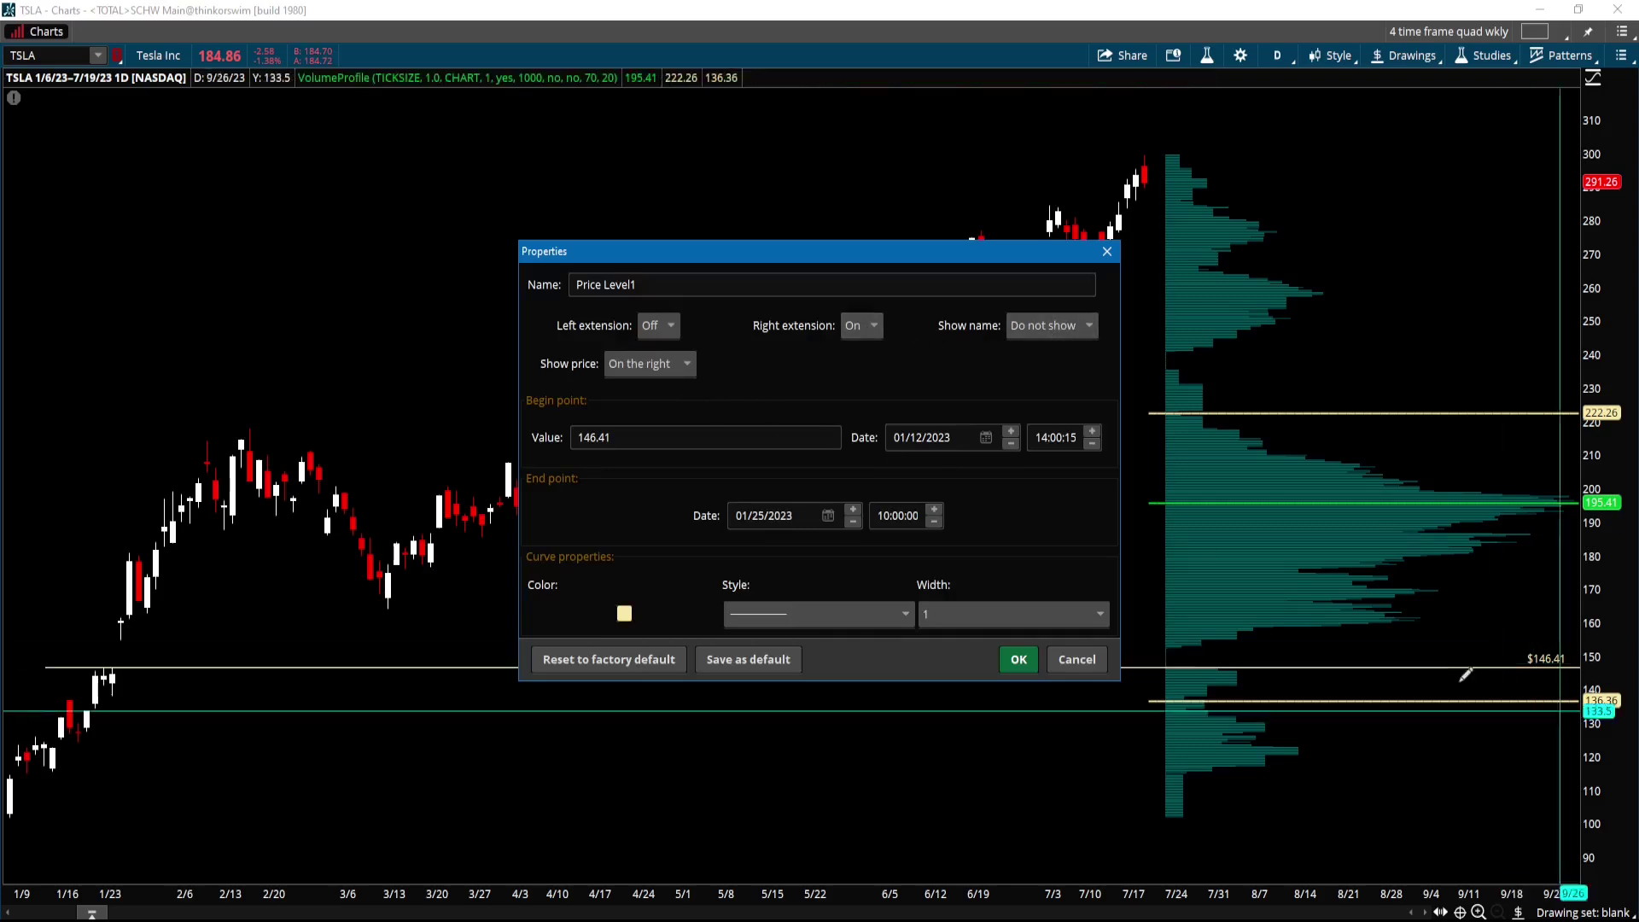
click(1017, 661)
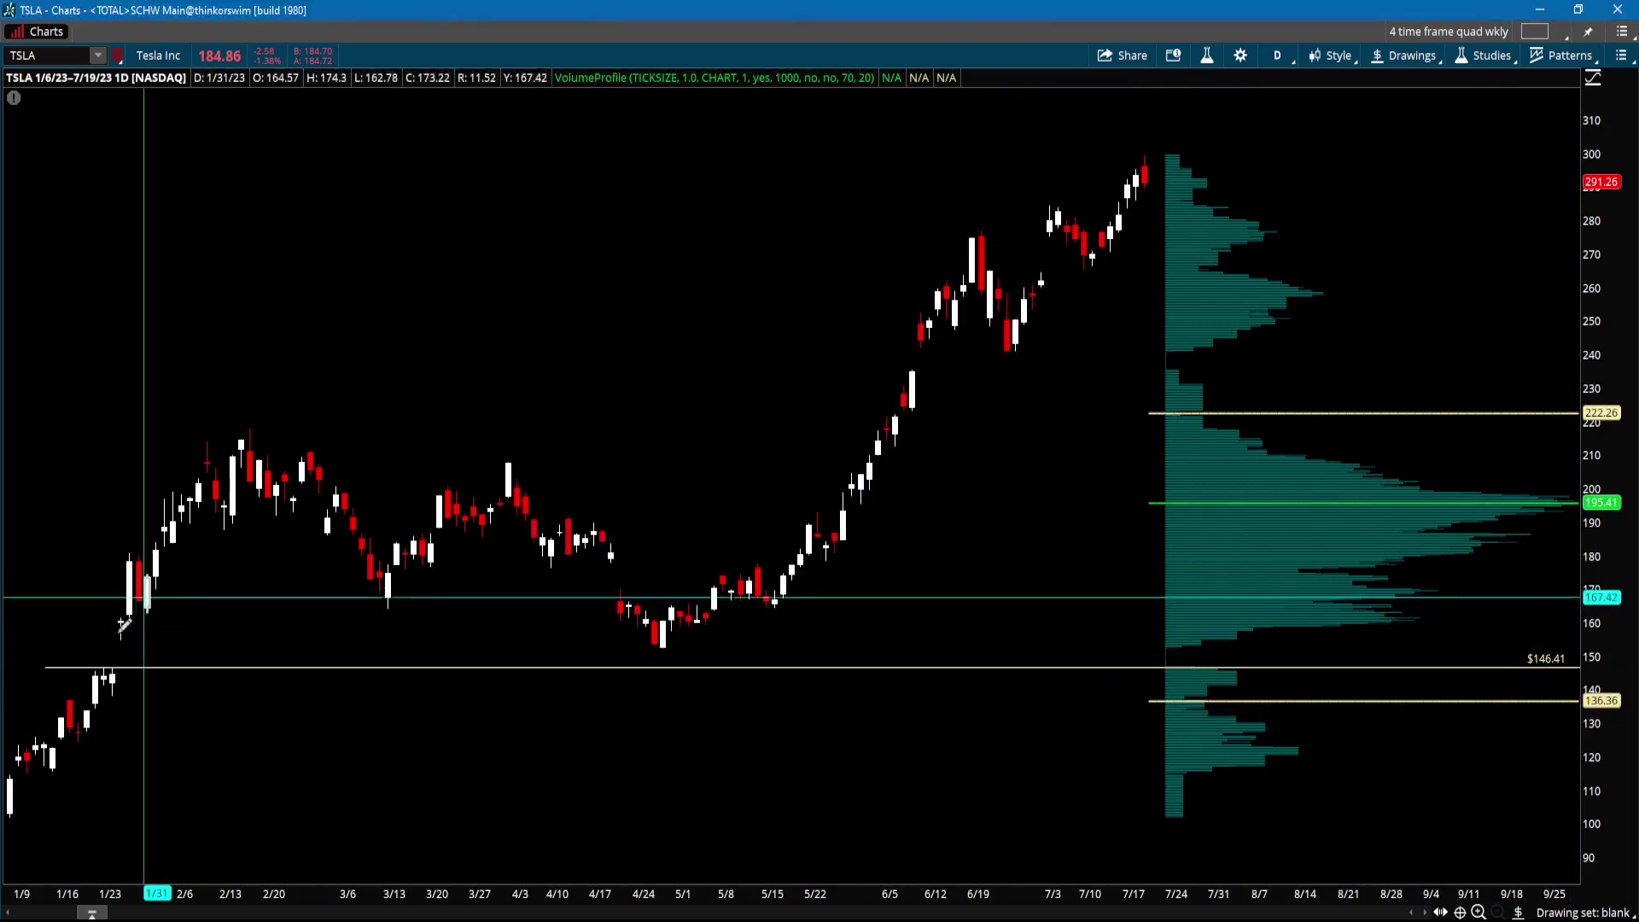
Draw a second price level at about 154.76 and move it down to about 152.37, at the late-April low.
click(66, 644)
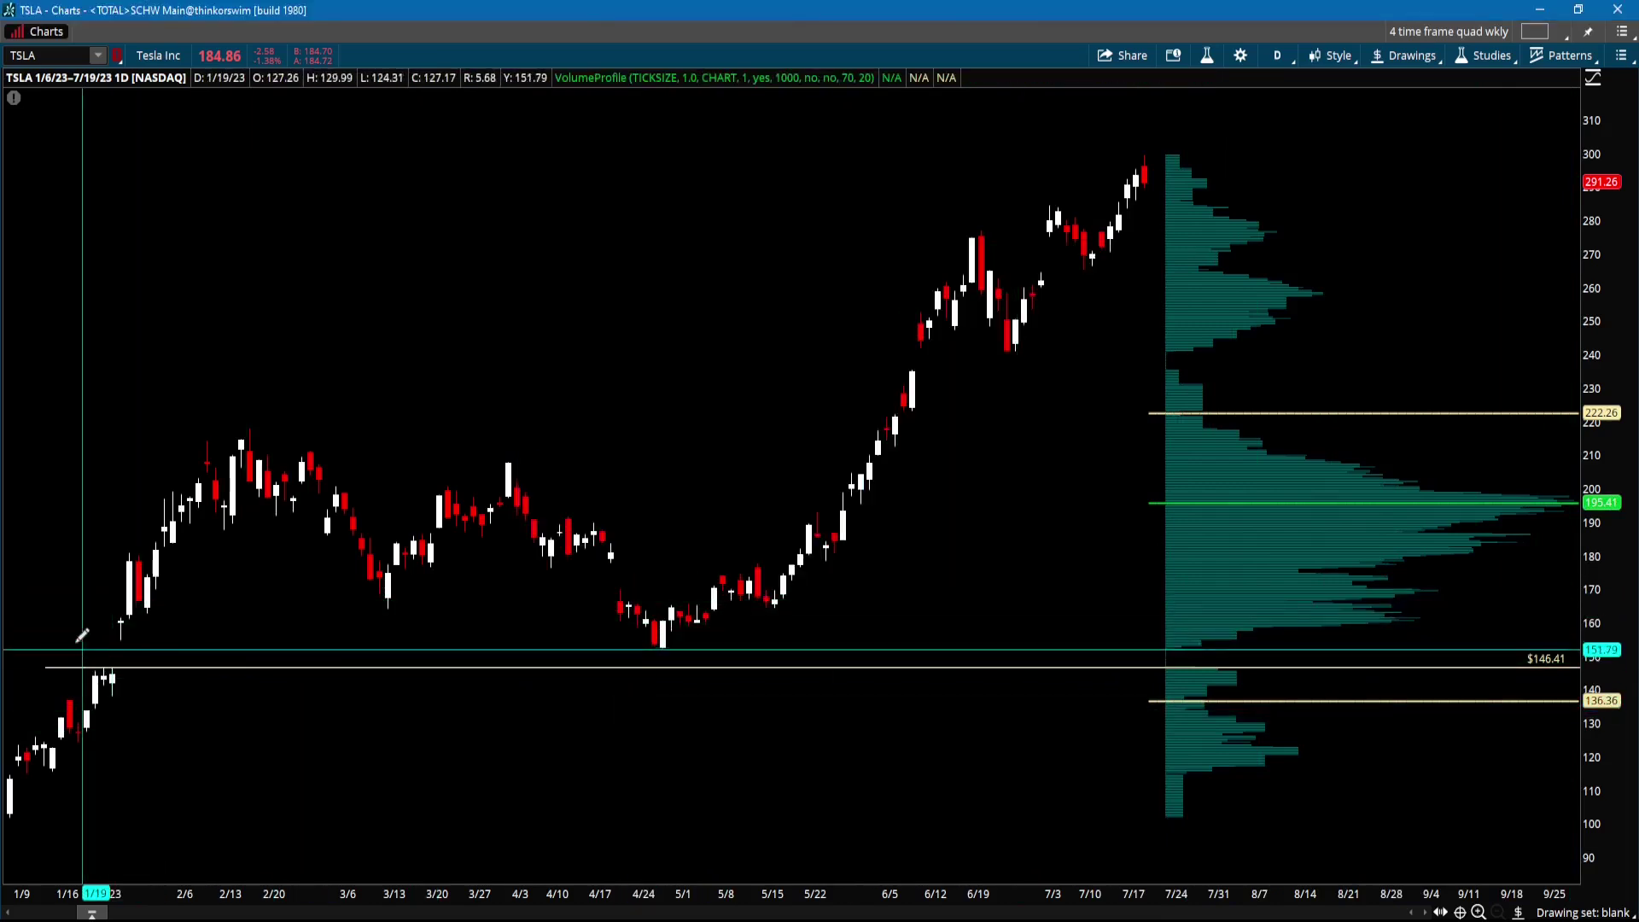
click(124, 638)
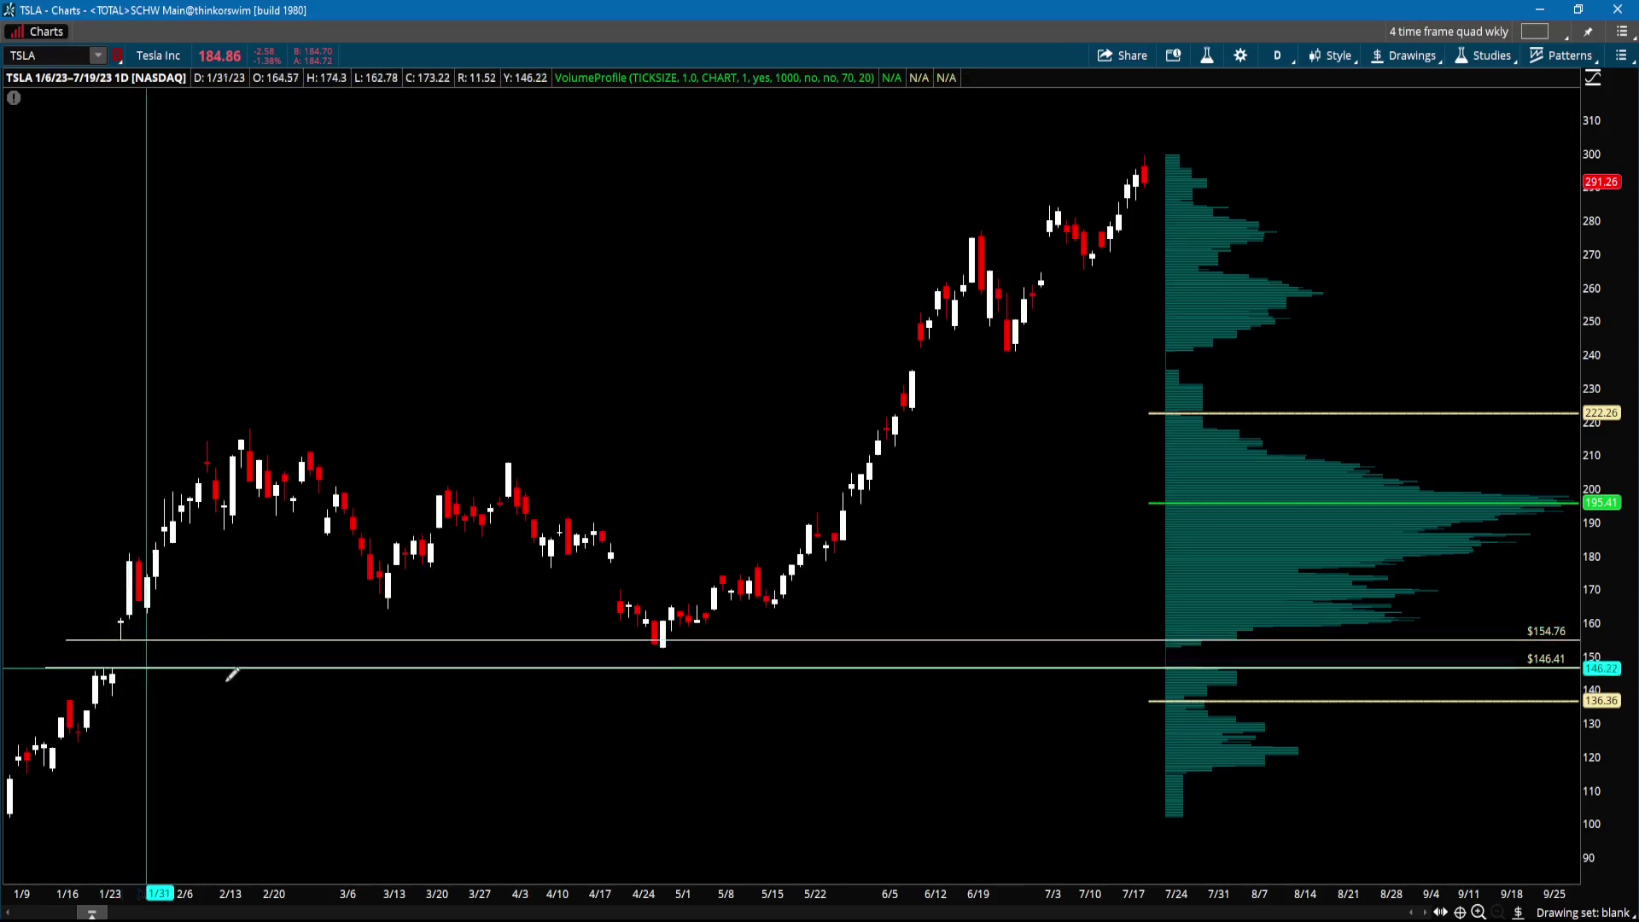
right_click(732, 640)
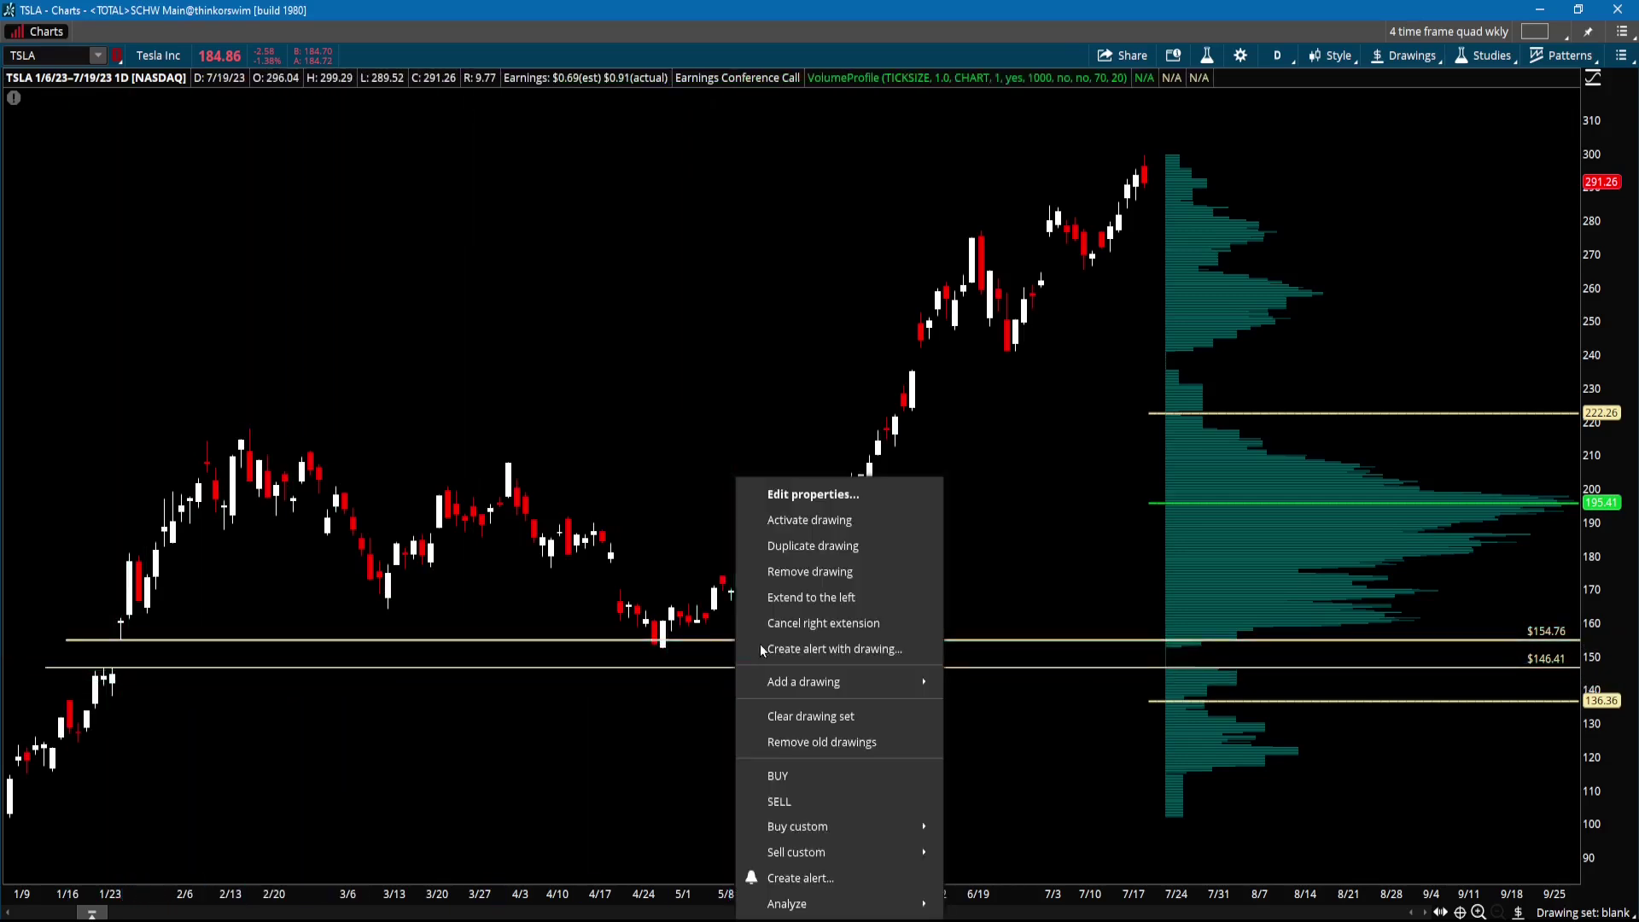
click(793, 521)
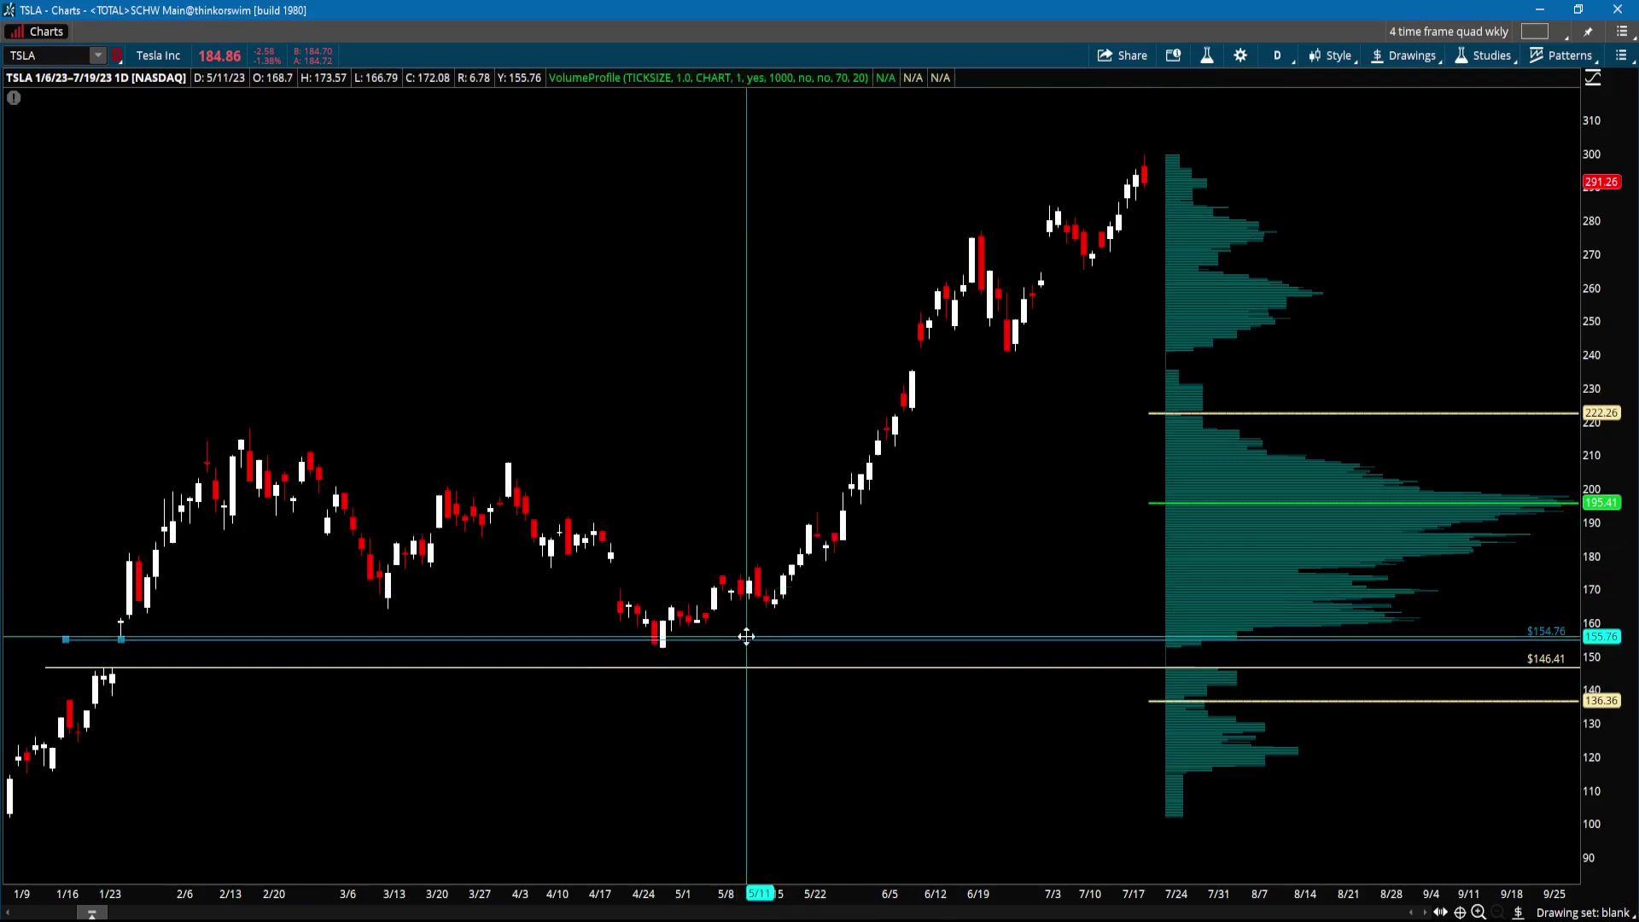
drag(746, 638, 751, 642)
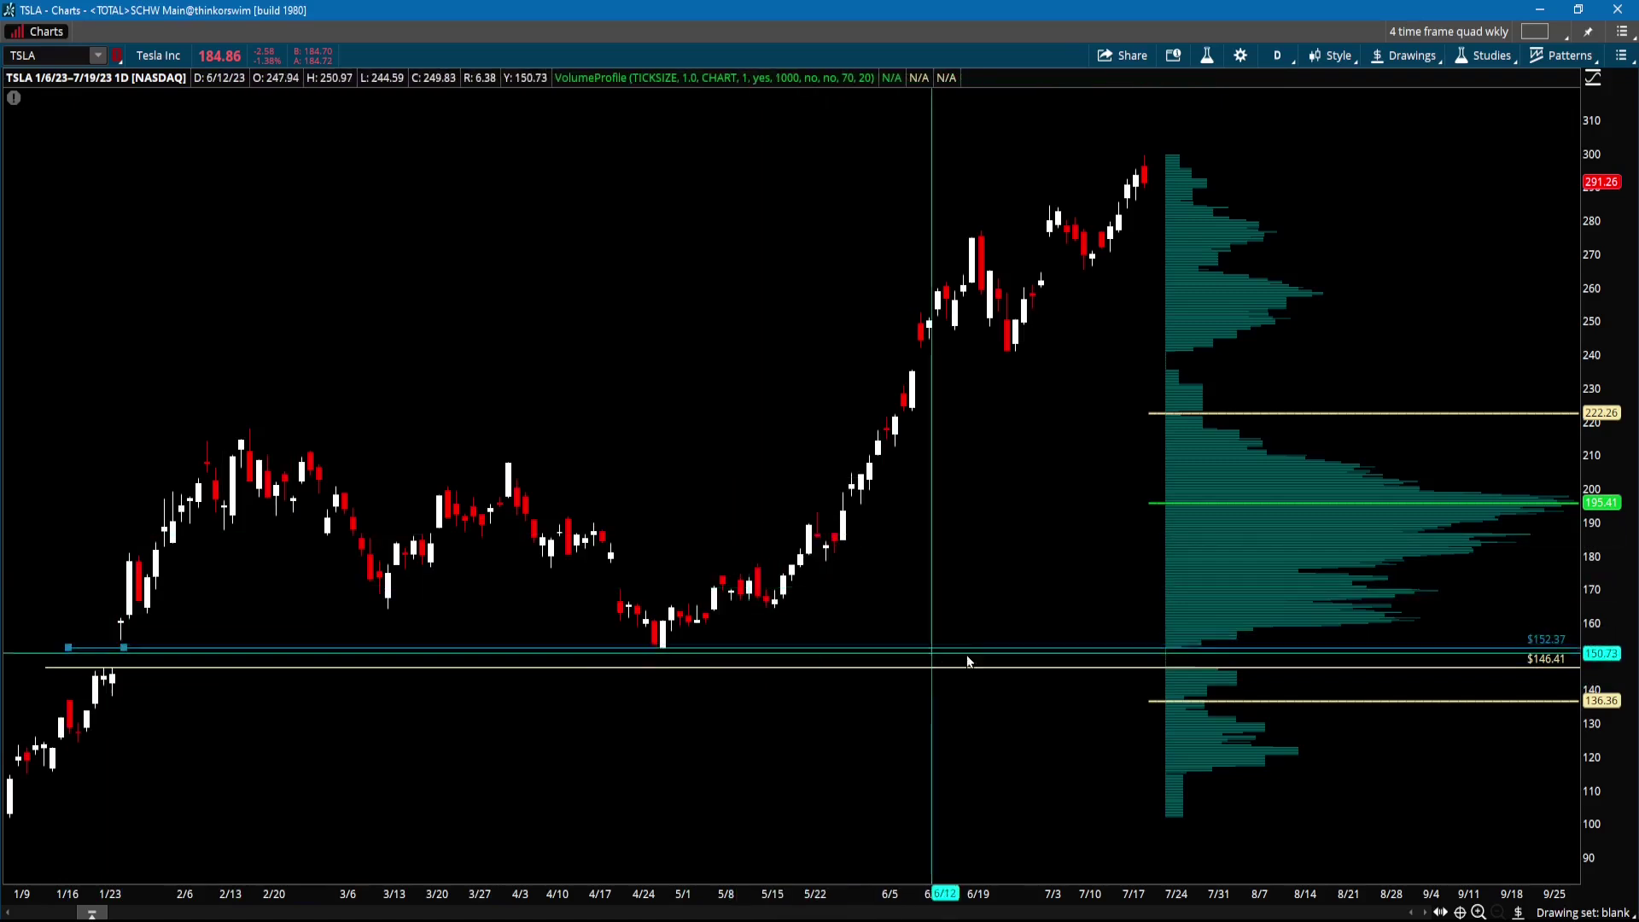
click(988, 596)
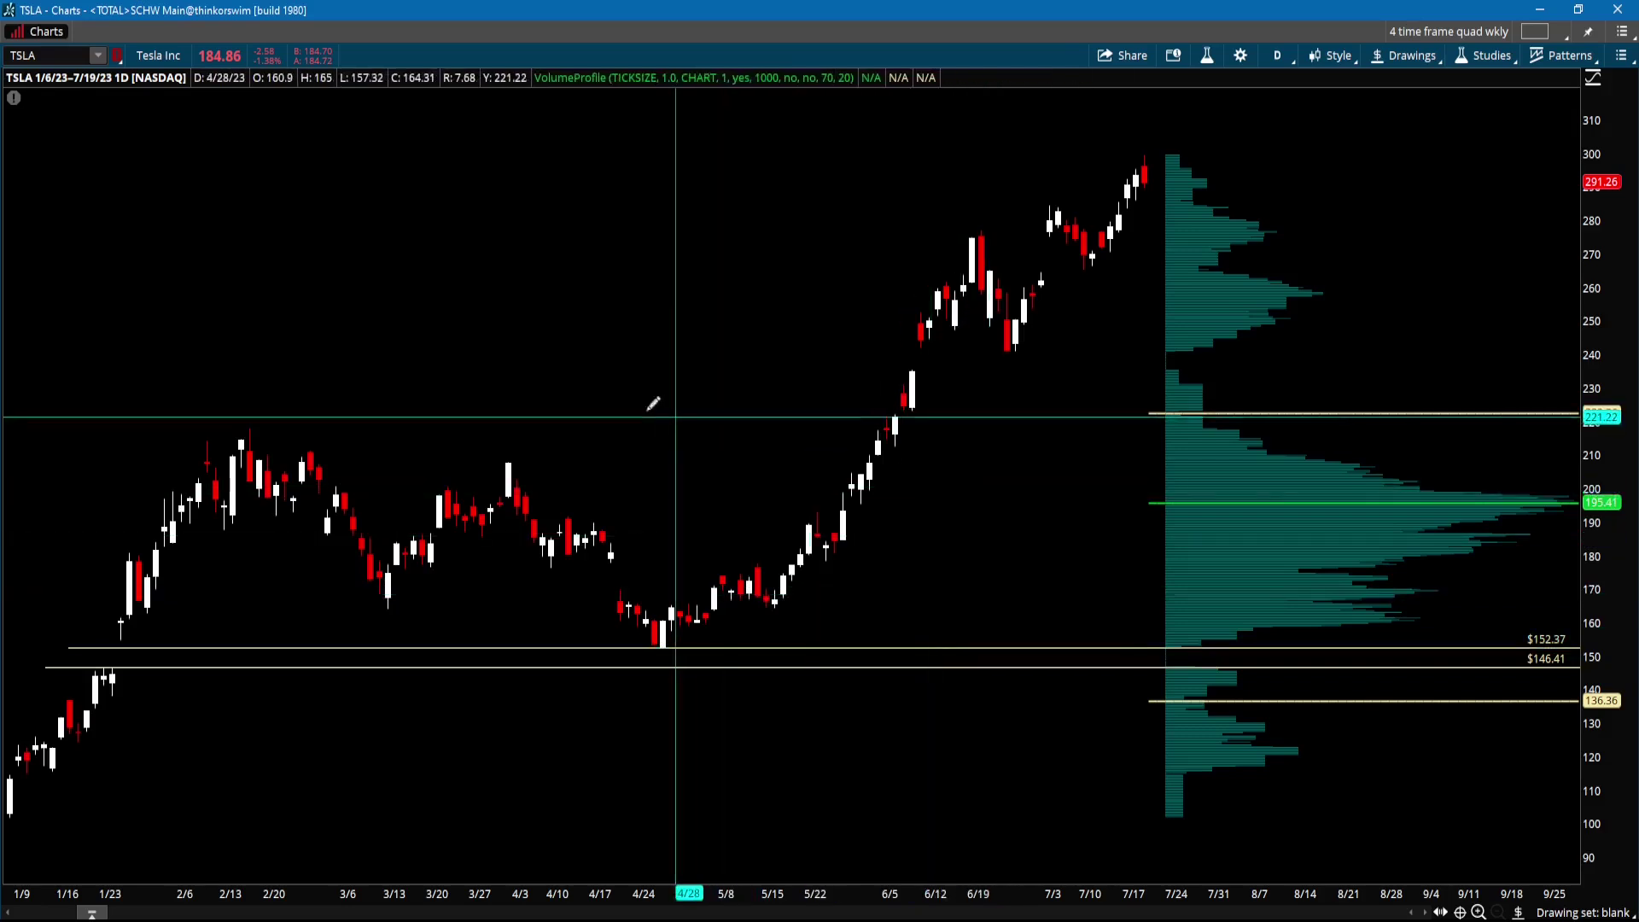
Draw two more price levels at about 230.83 and 240.85, marking the edges of the upper gap in the volume profile.
mouse_move(277, 369)
mouse_down()
mouse_move(819, 344)
mouse_move(908, 378)
mouse_up()
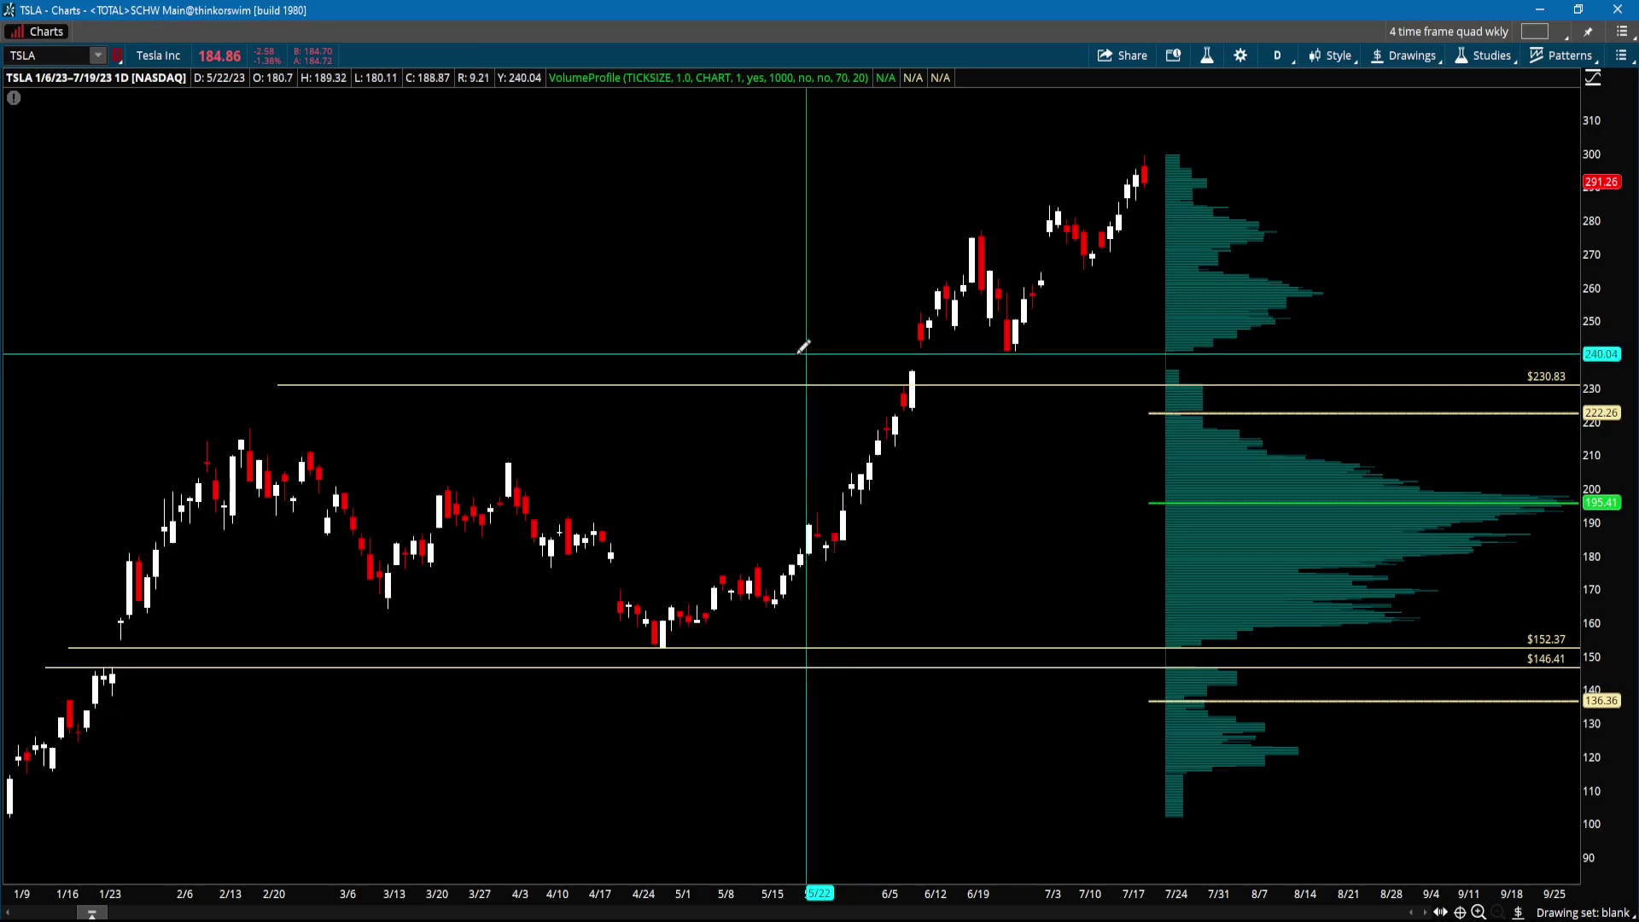
drag(795, 353, 1016, 350)
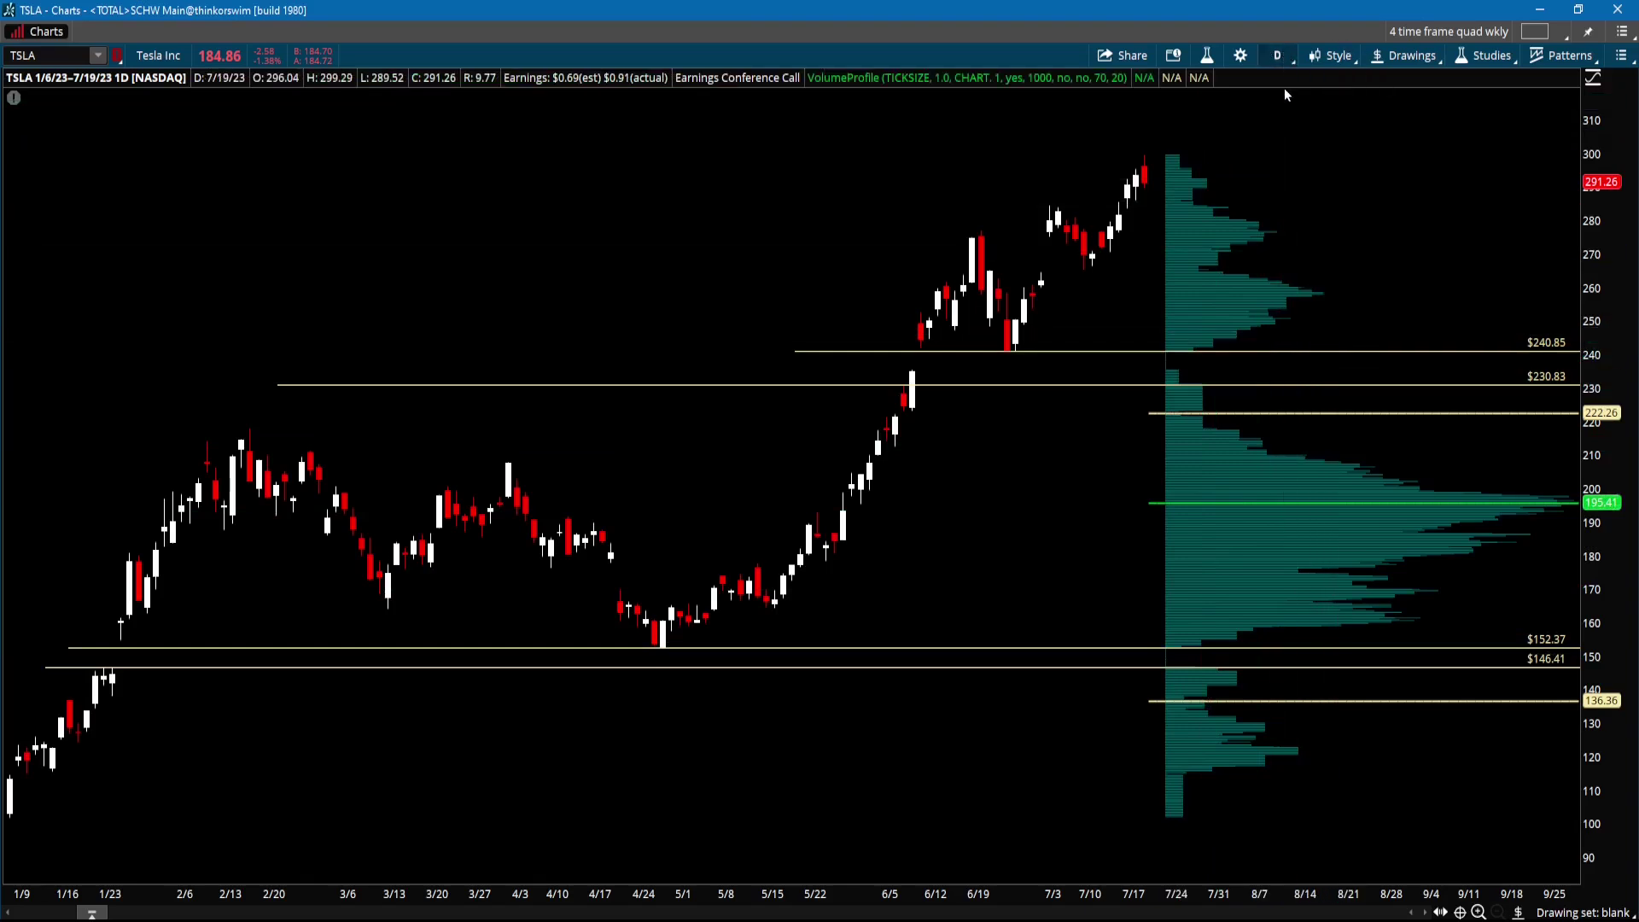
Switch the chart to the 1-year daily time frame.
click(1278, 55)
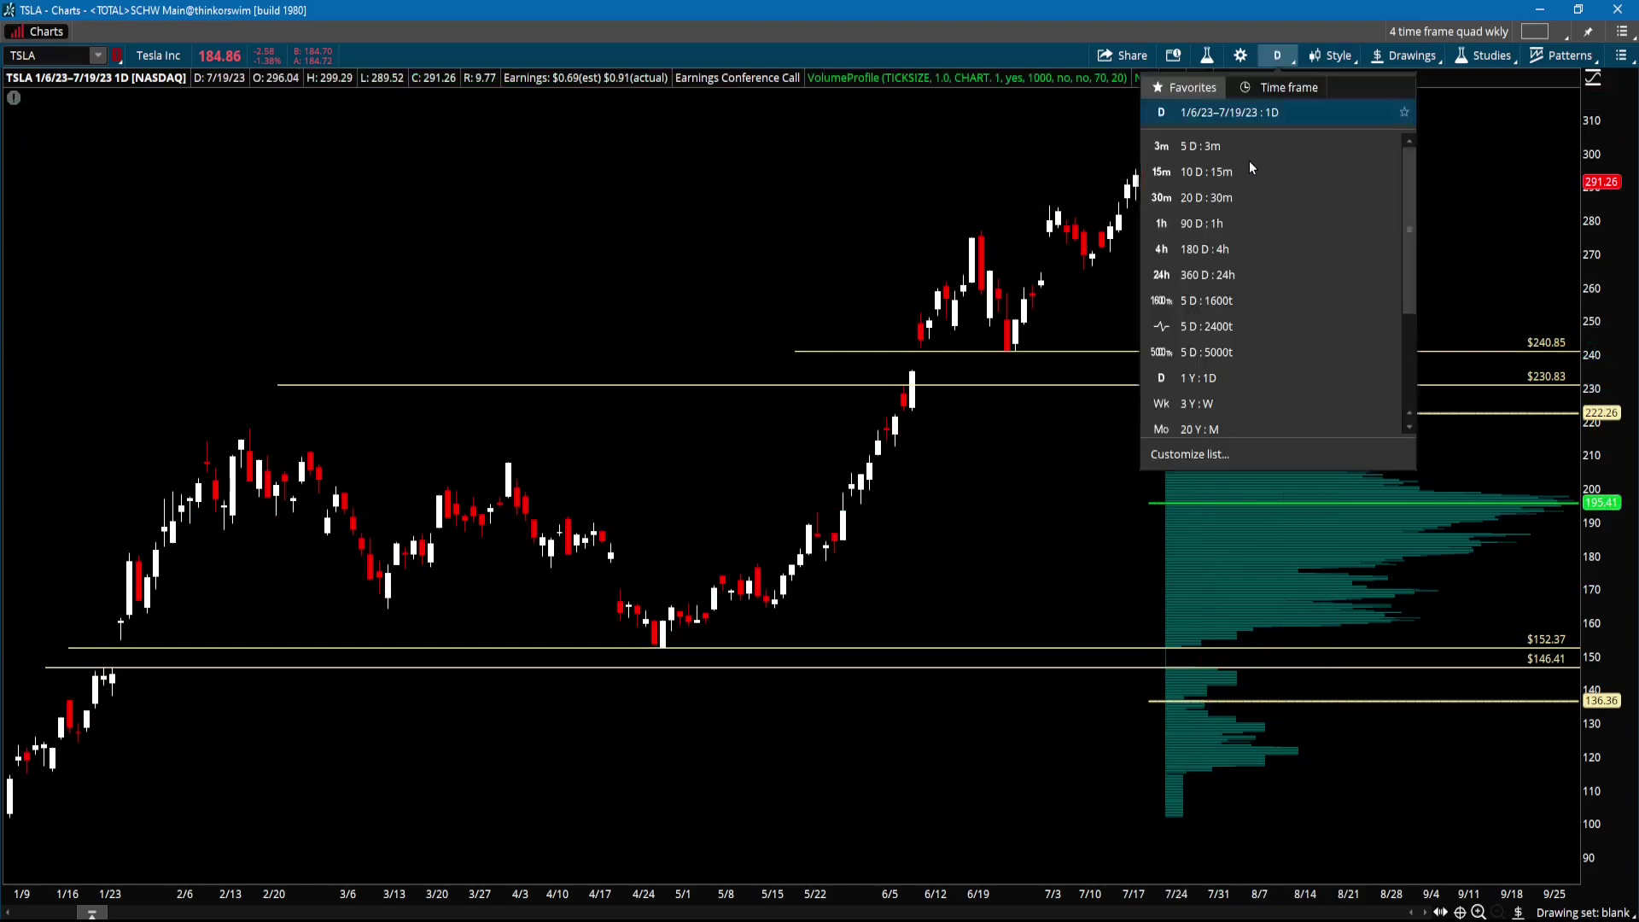
click(1231, 386)
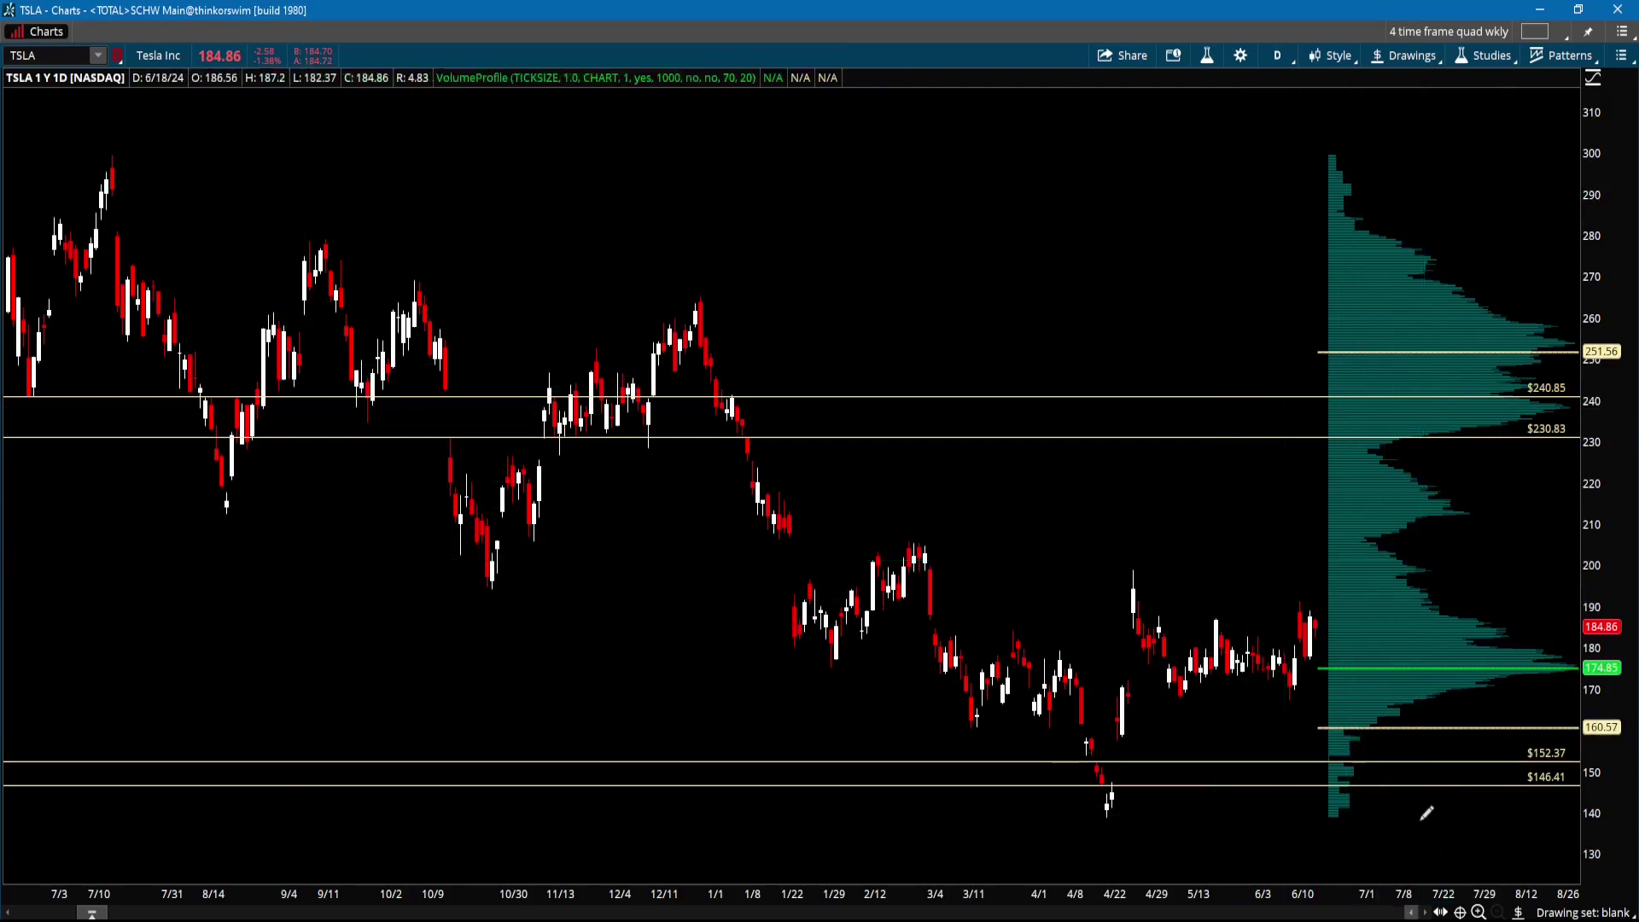
right_click(913, 207)
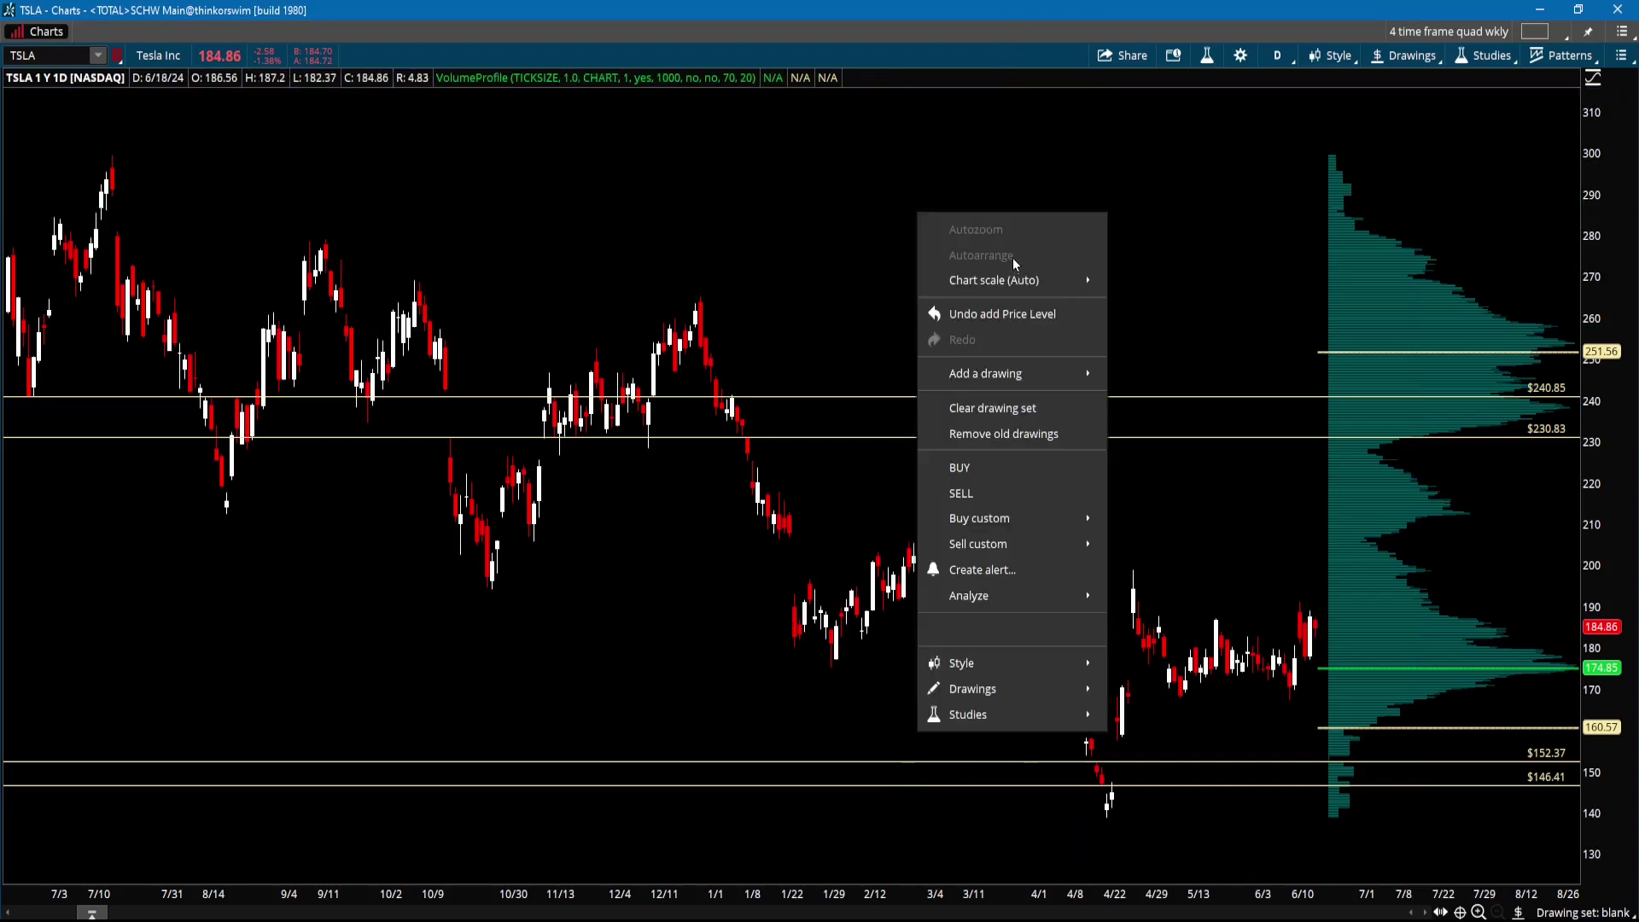
click(981, 58)
Set the chart's time interval to 2 years with daily aggregation.
click(1277, 58)
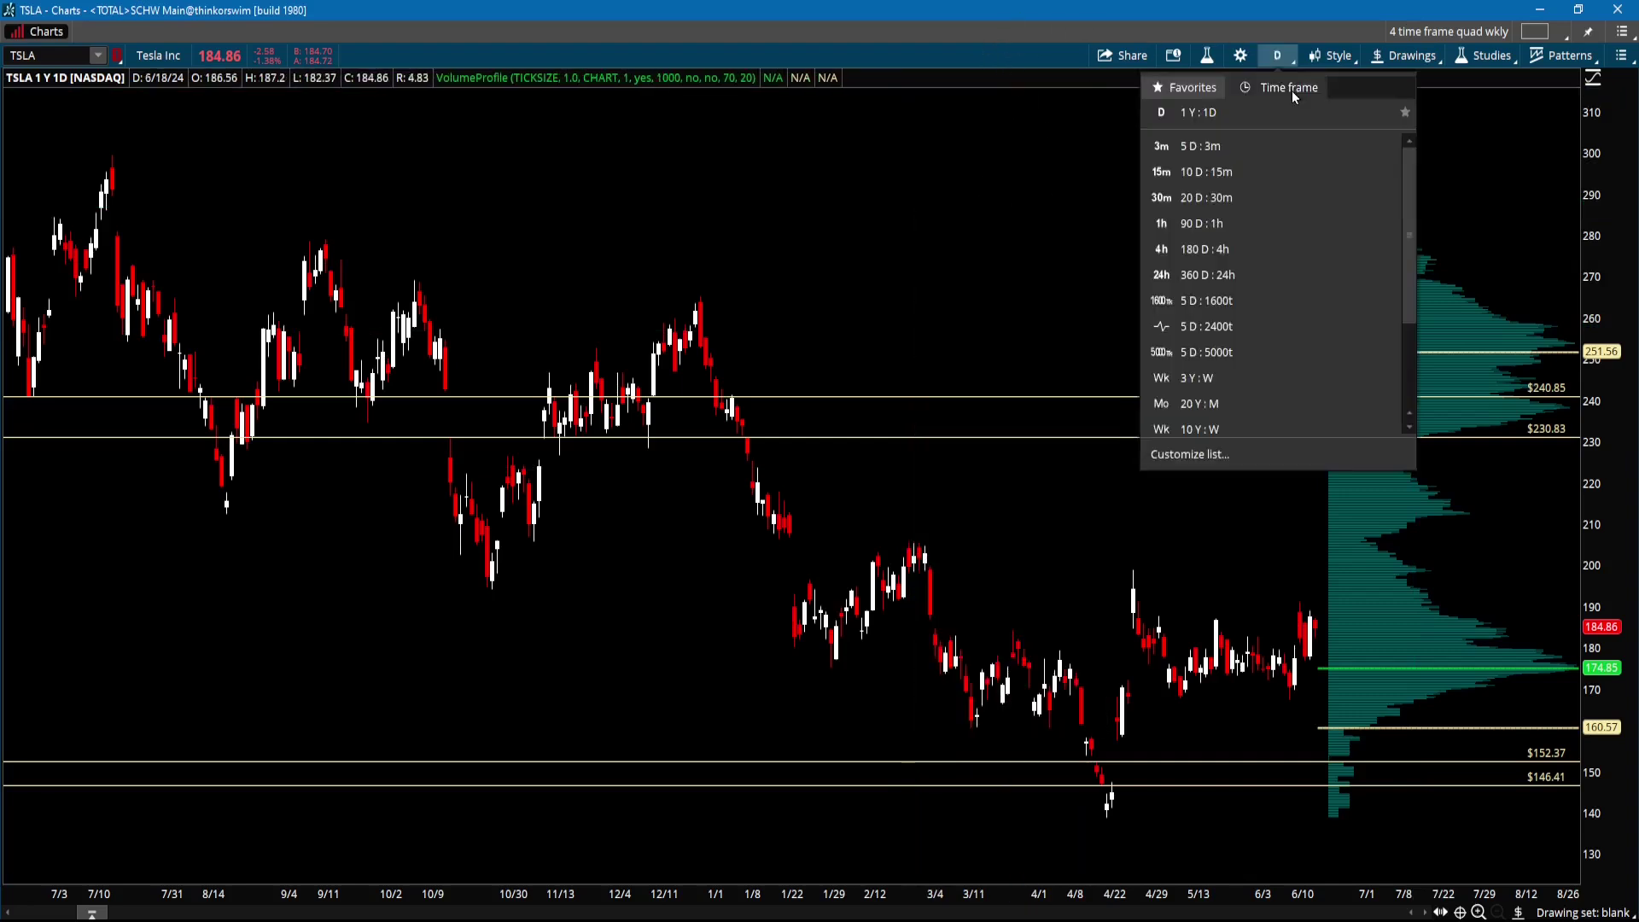
click(1292, 90)
click(1325, 204)
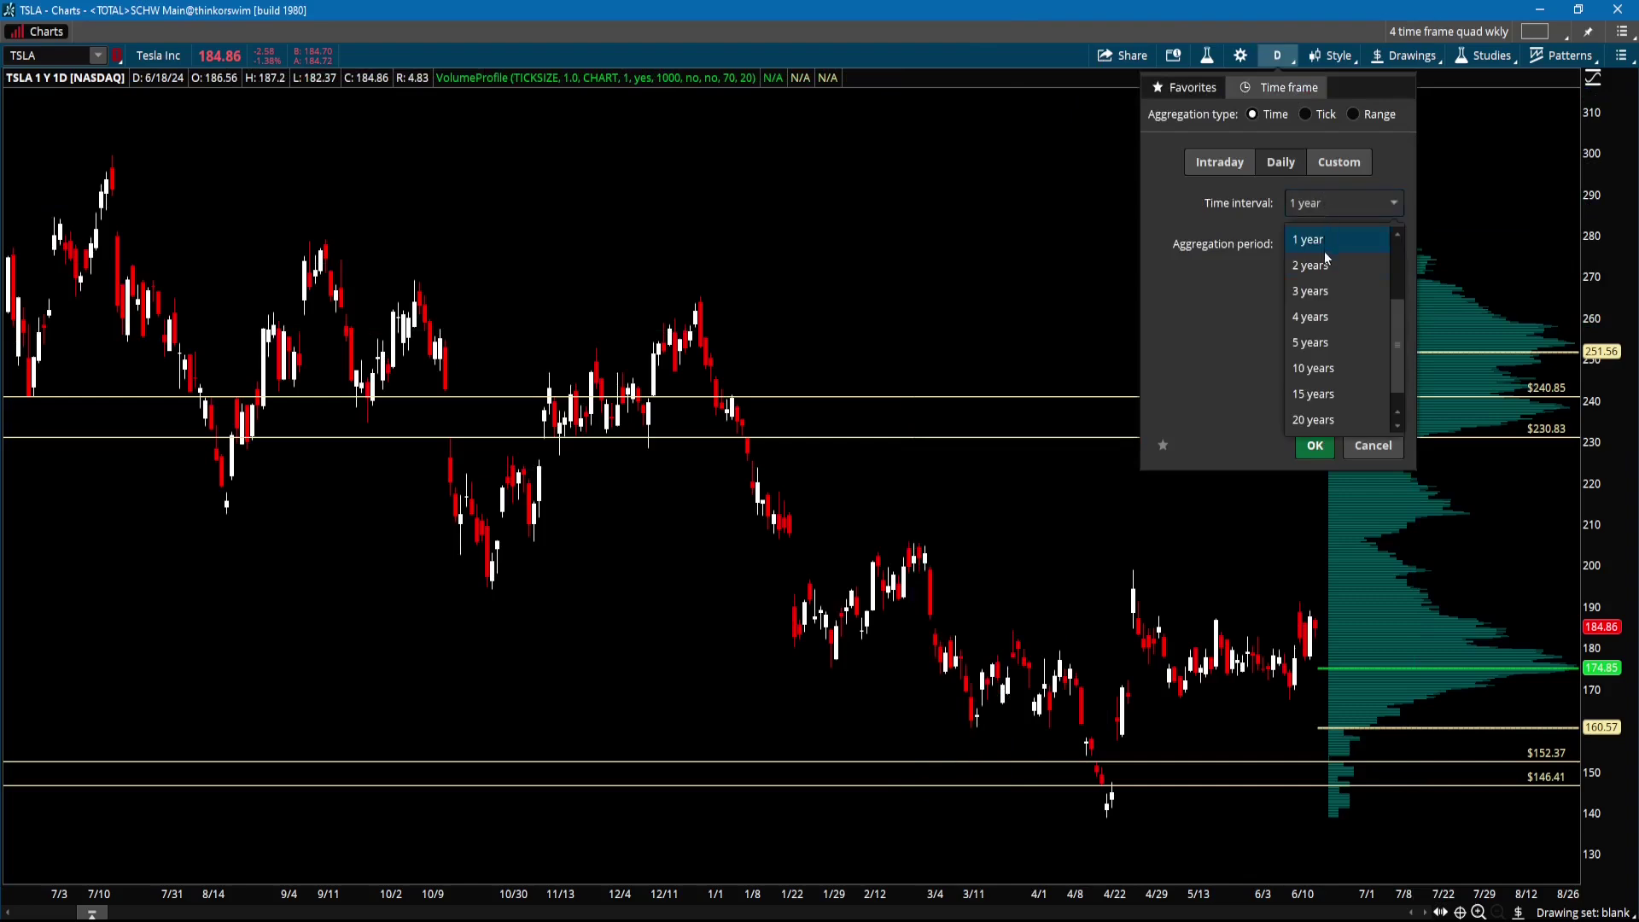
click(1315, 446)
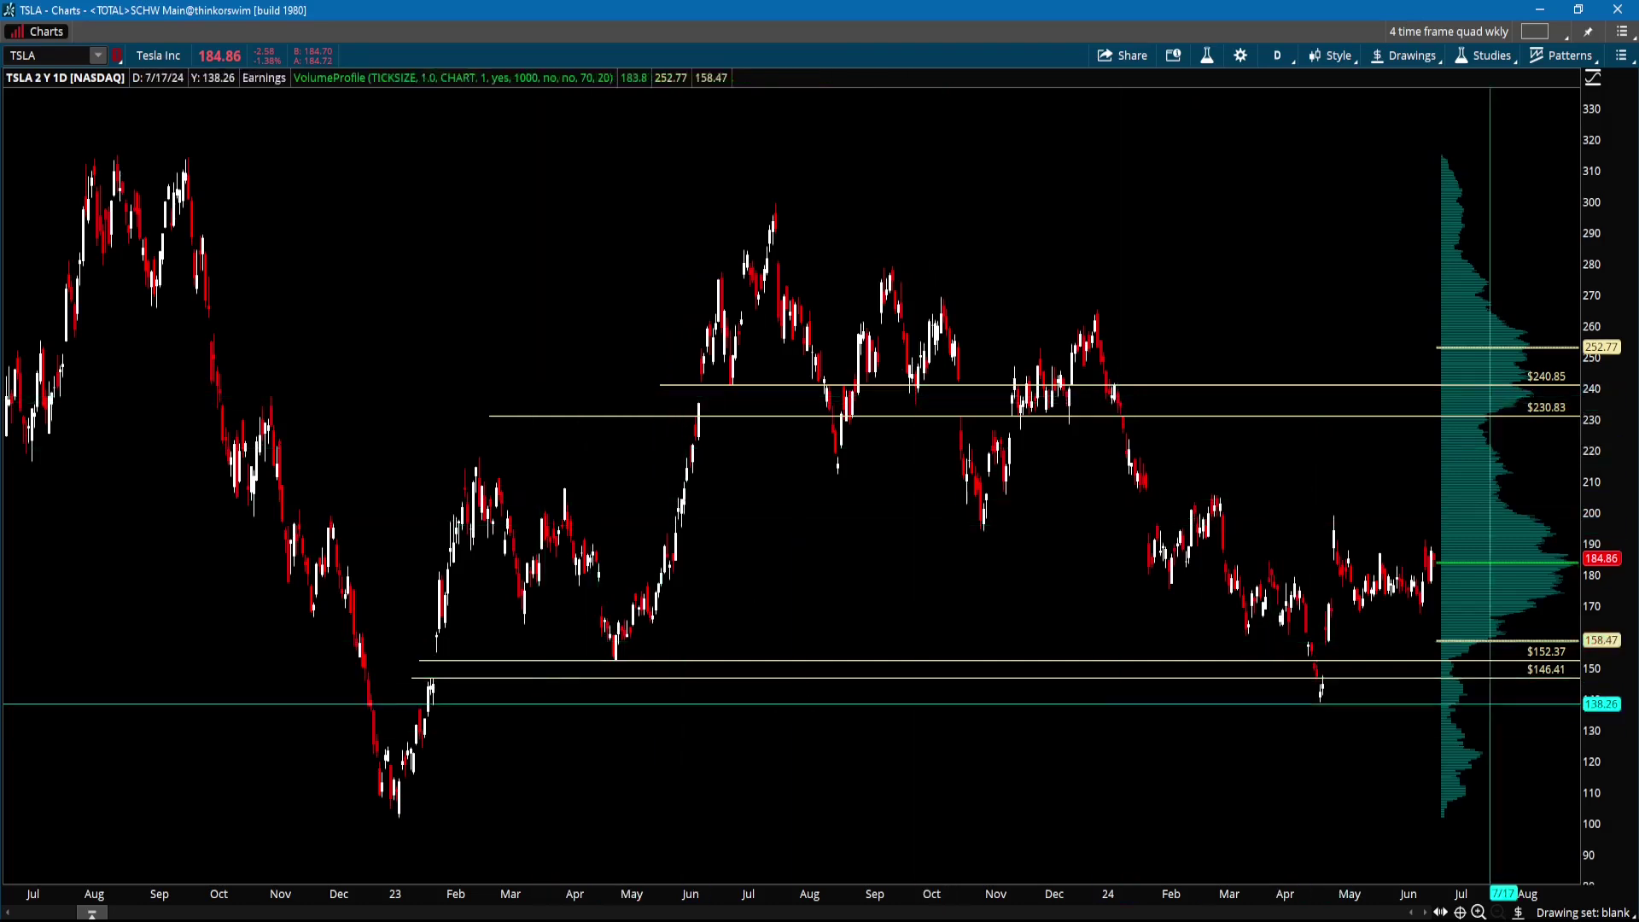
Draw a rectangle between the 240.85 and 230.83 levels, from about 05/24/2023 to 07/23/2024.
click(1517, 913)
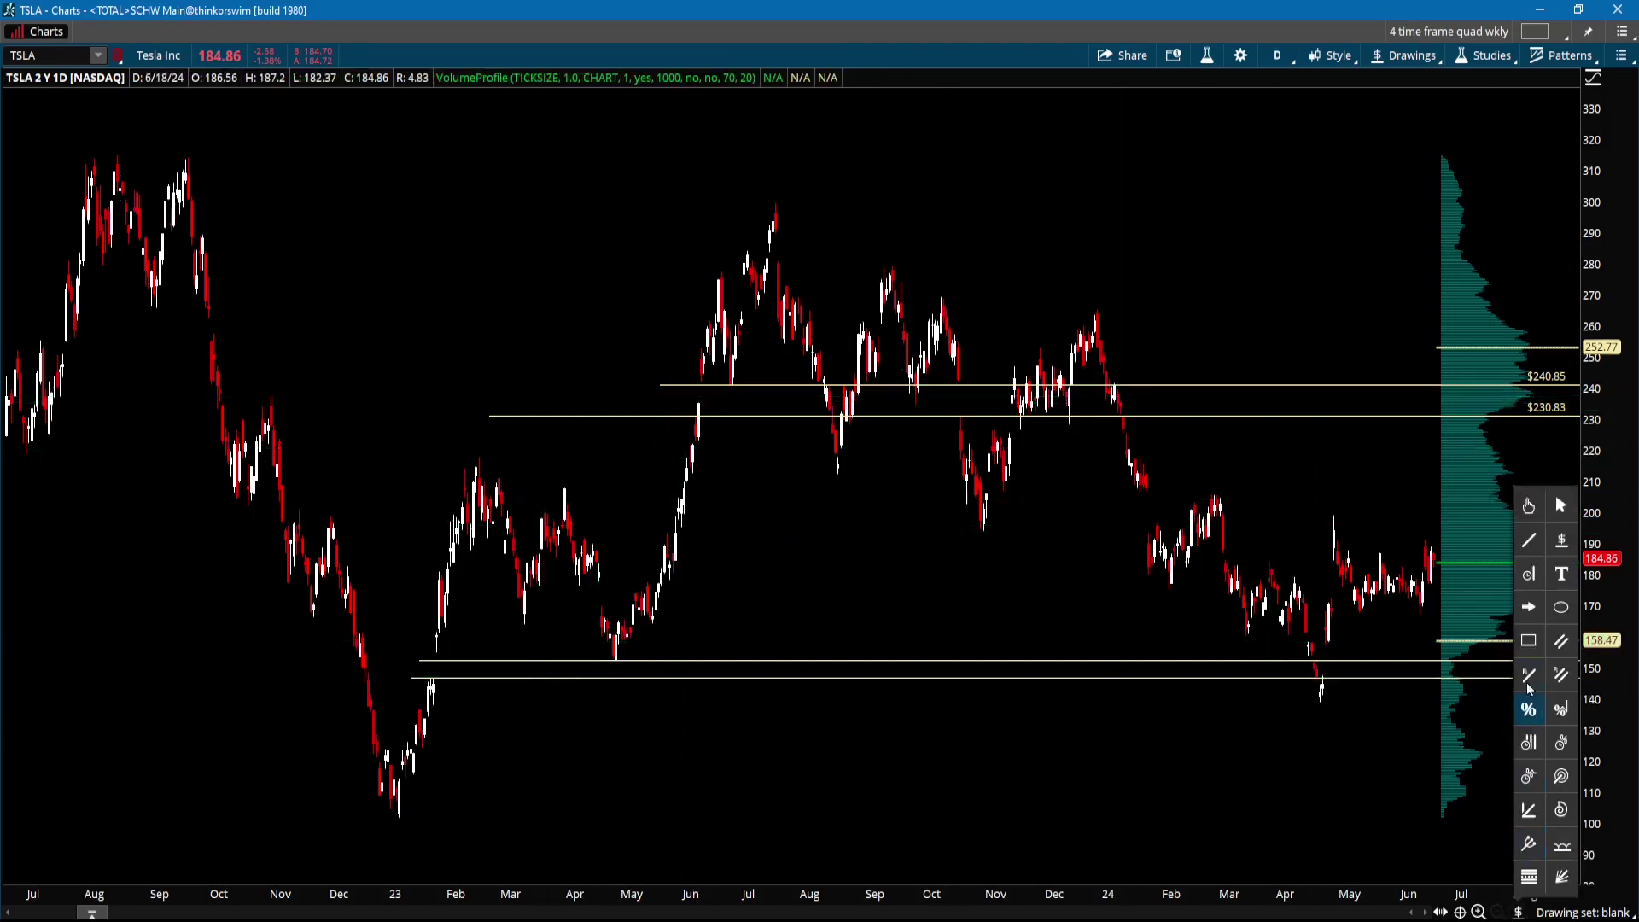
click(1530, 641)
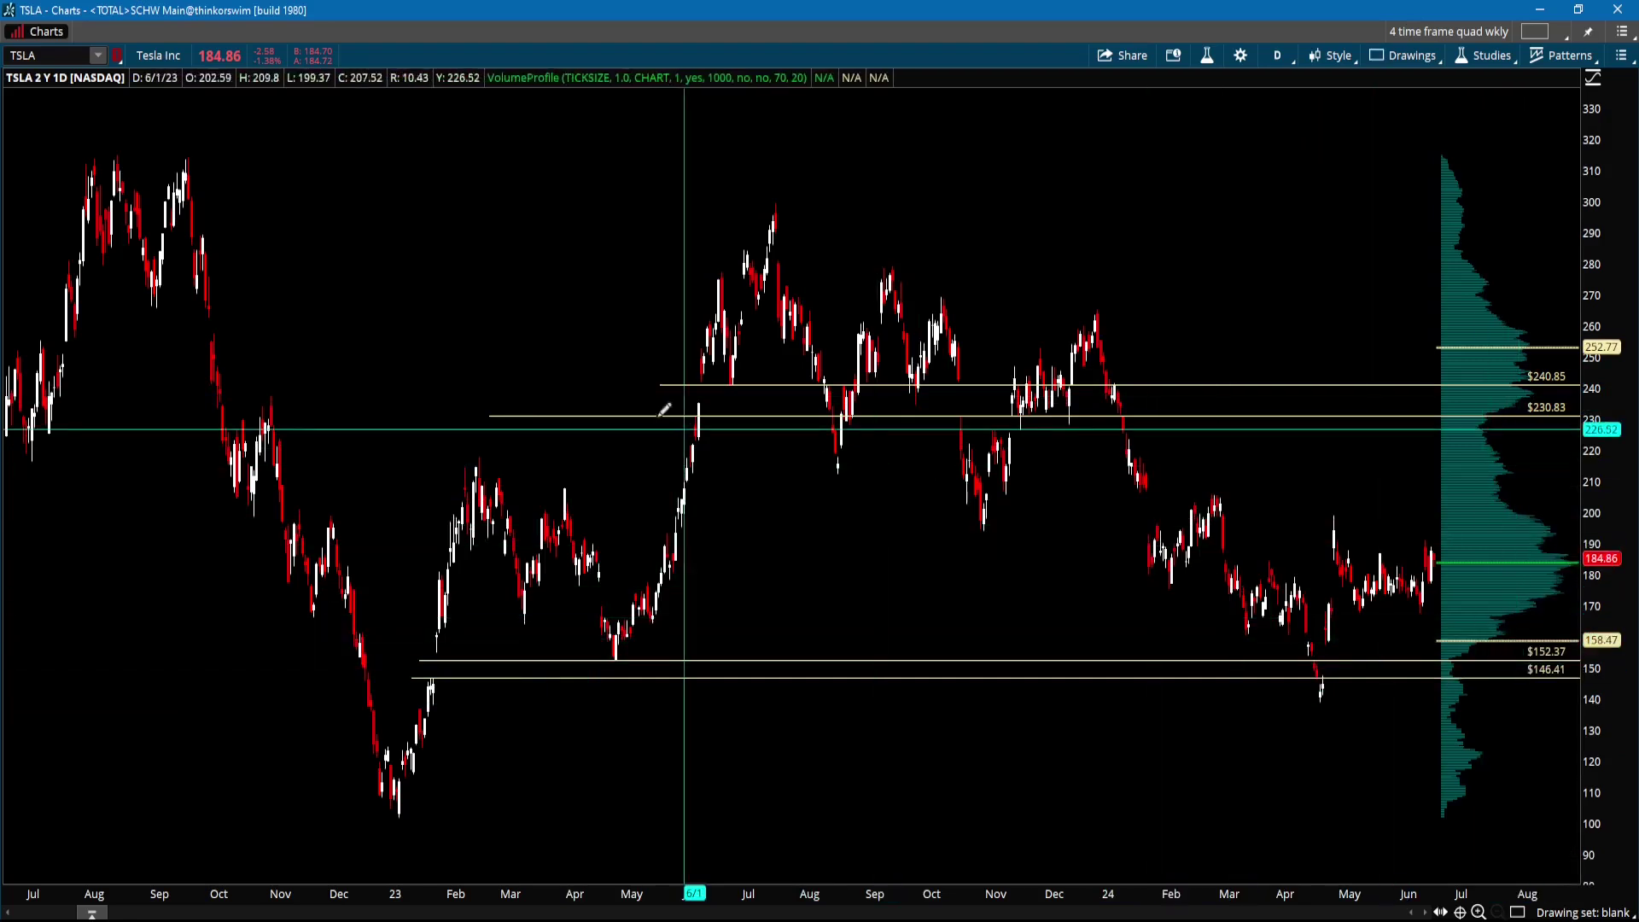
click(672, 385)
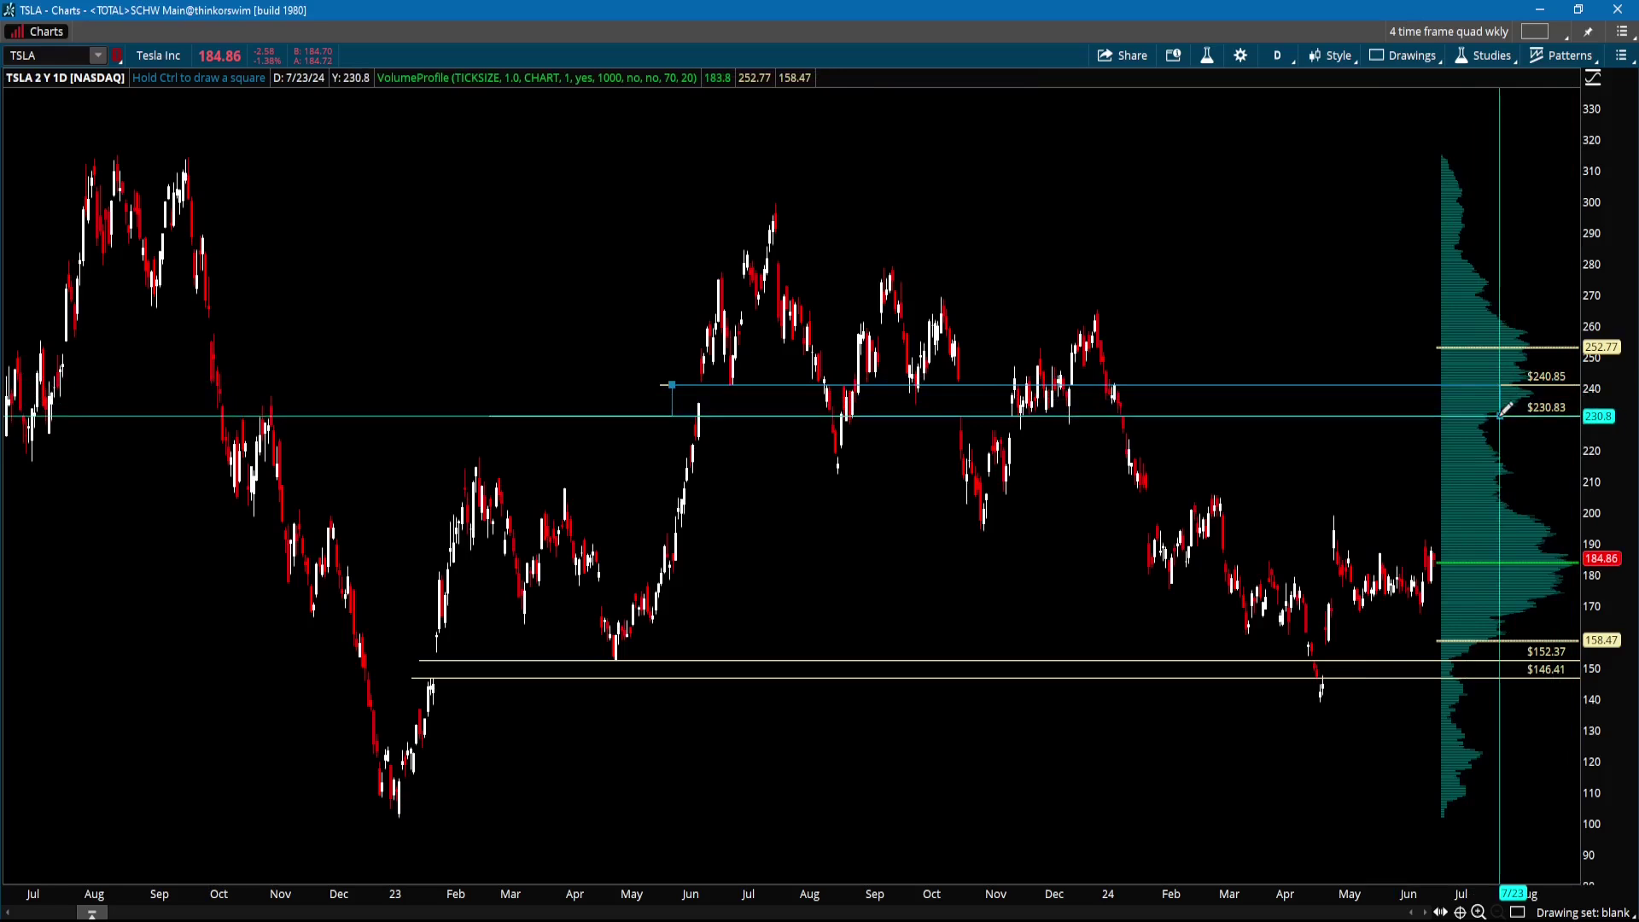
click(1500, 415)
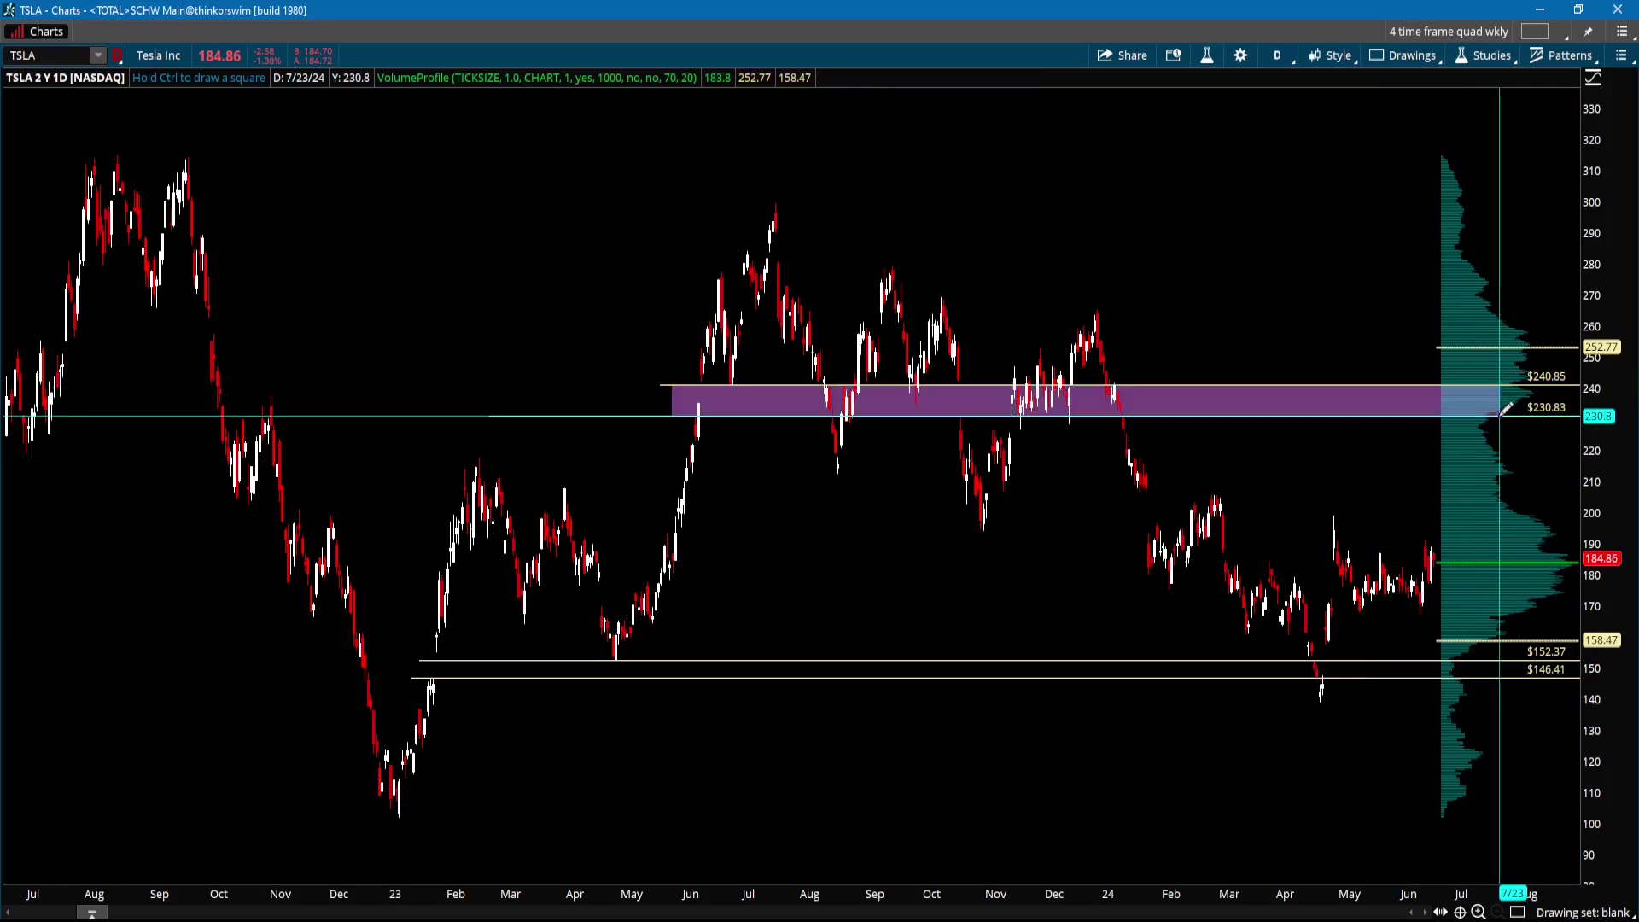
Change the rectangle's color to light blue with a transparency of 50.
right_click(676, 392)
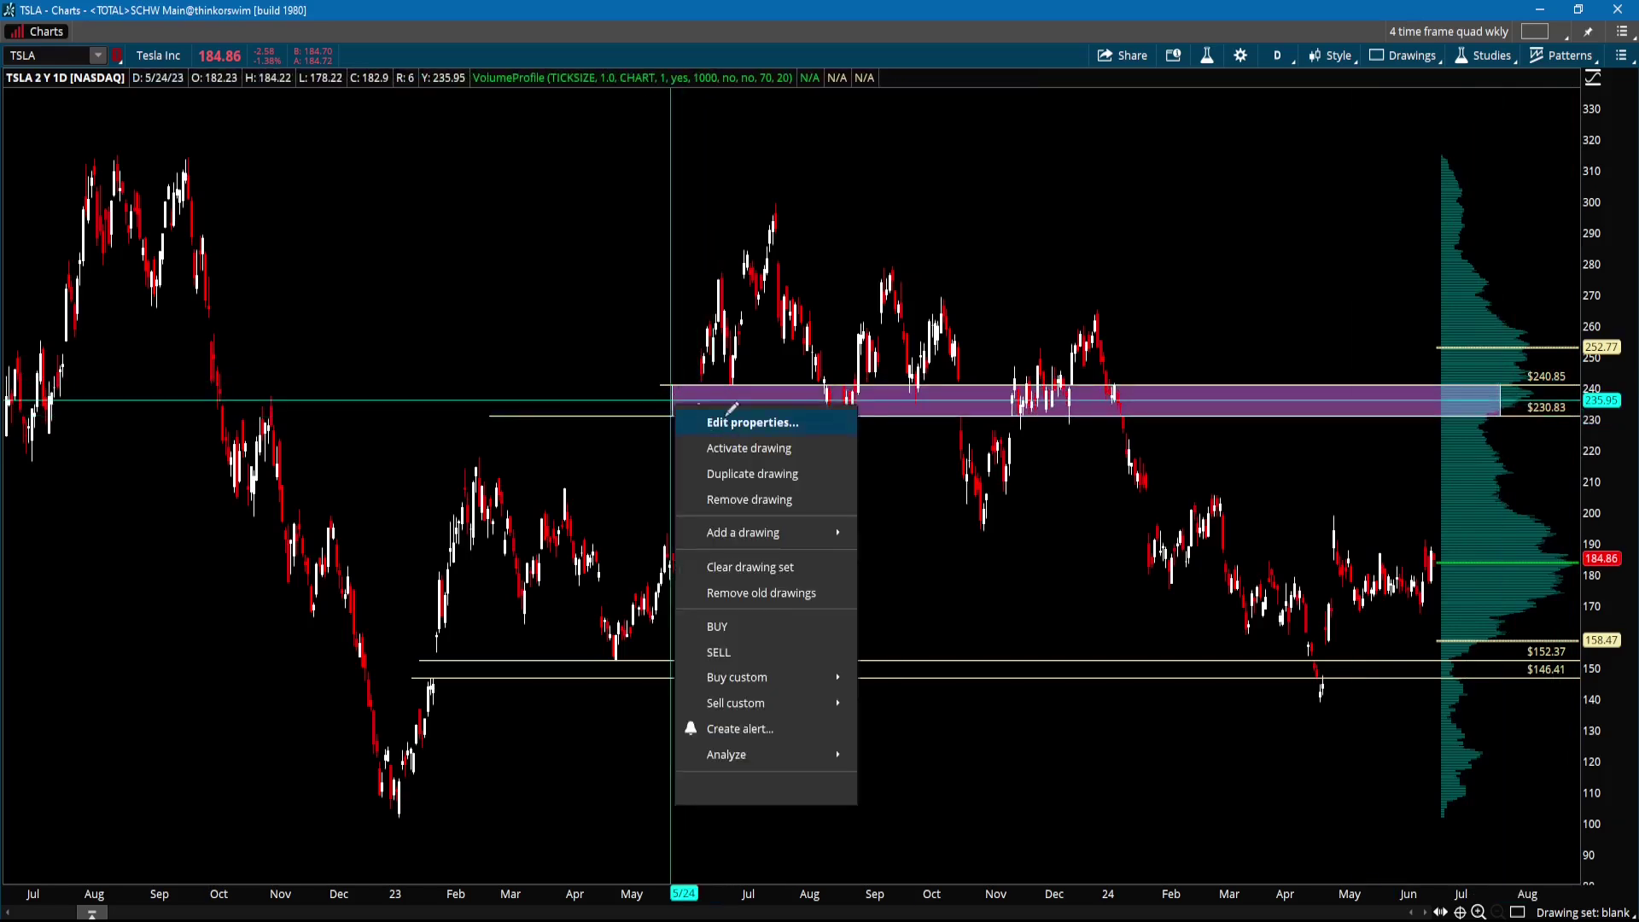
click(752, 422)
click(836, 555)
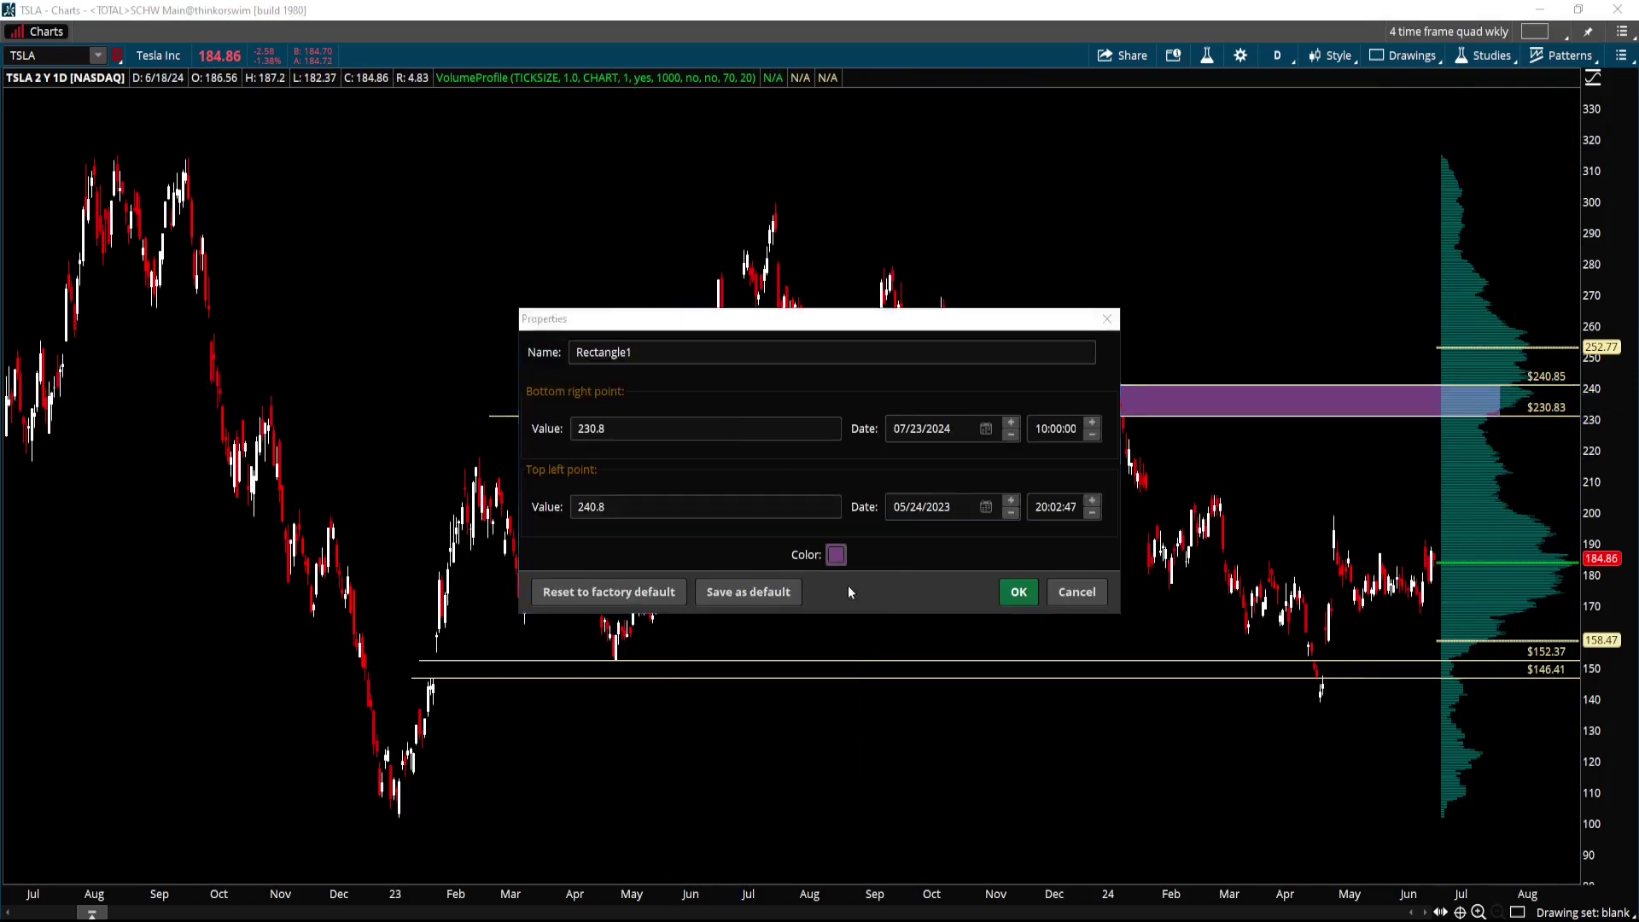
click(824, 663)
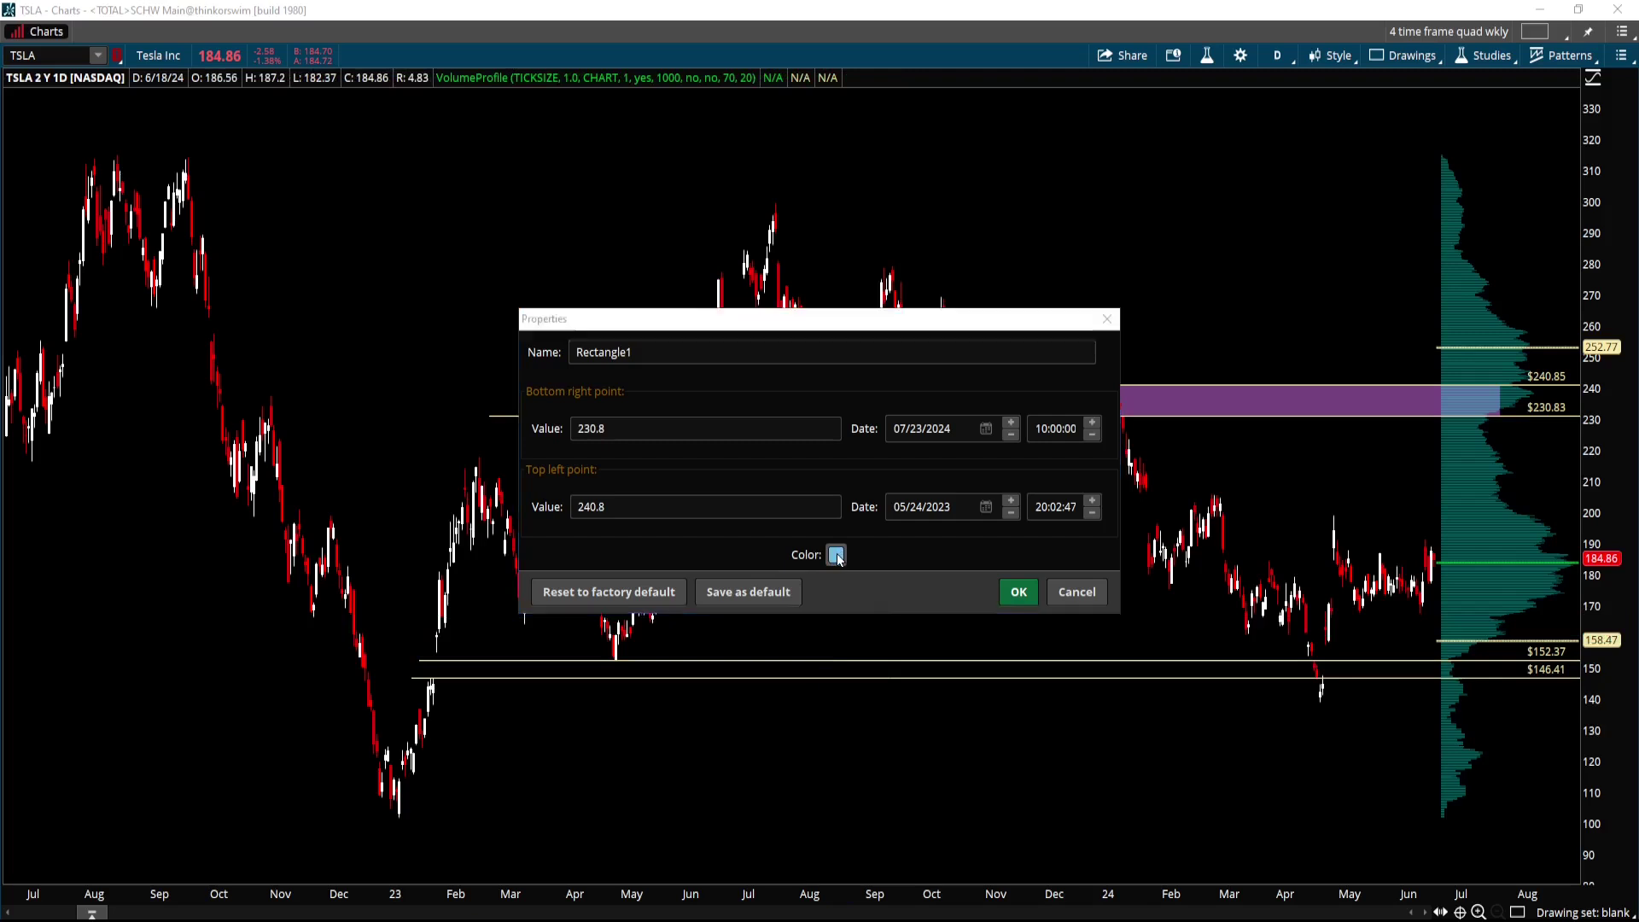
click(837, 556)
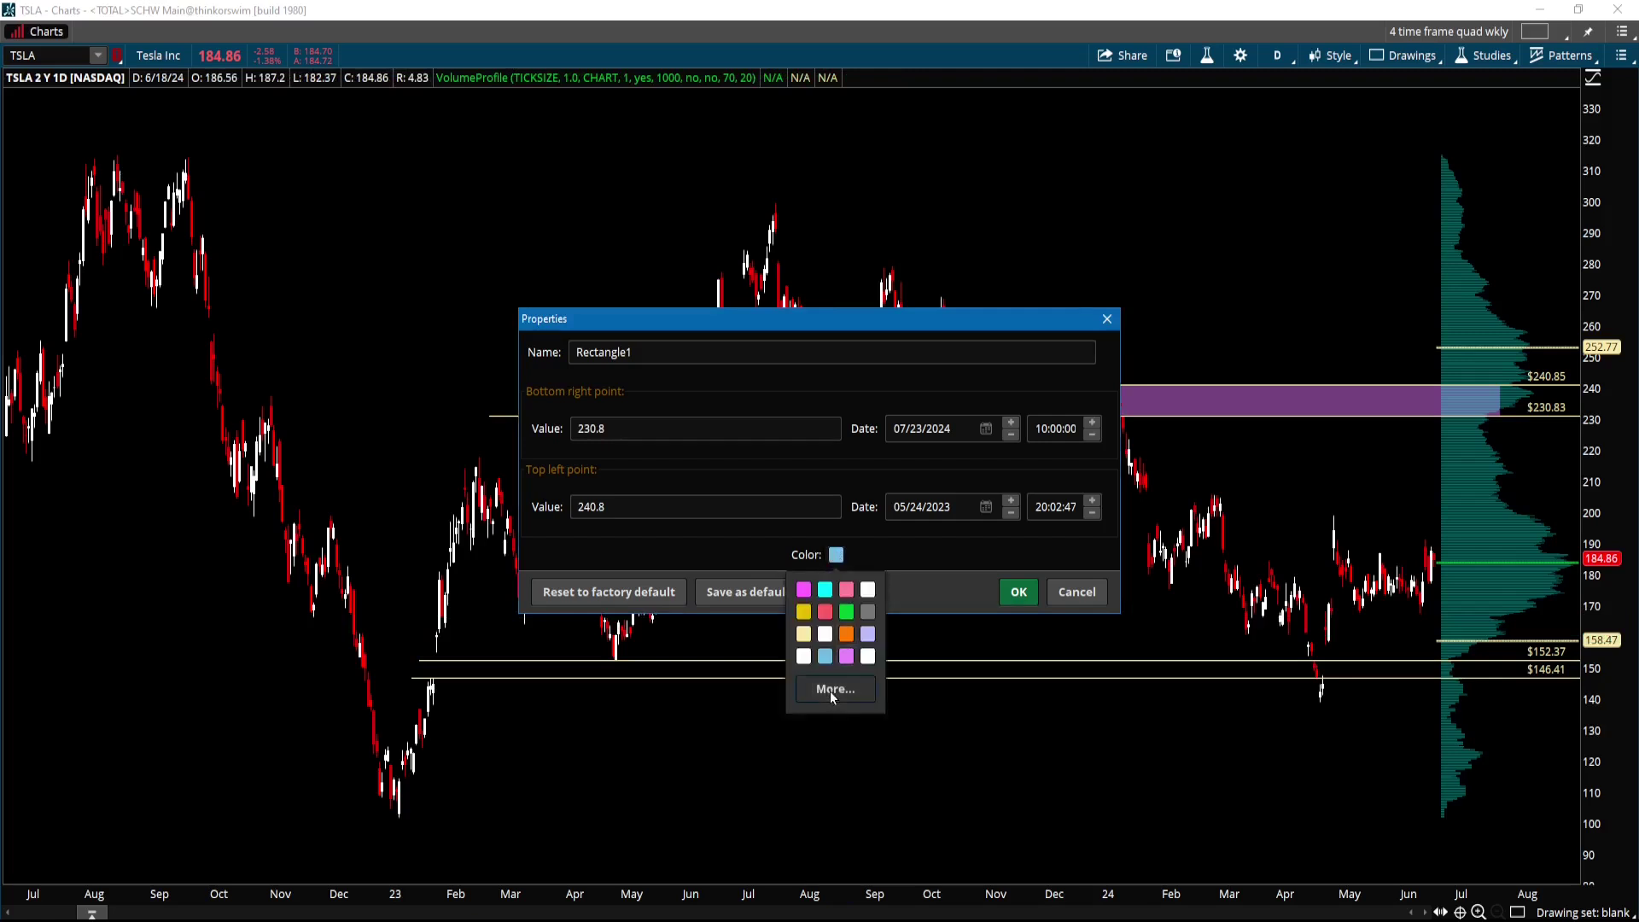
click(833, 690)
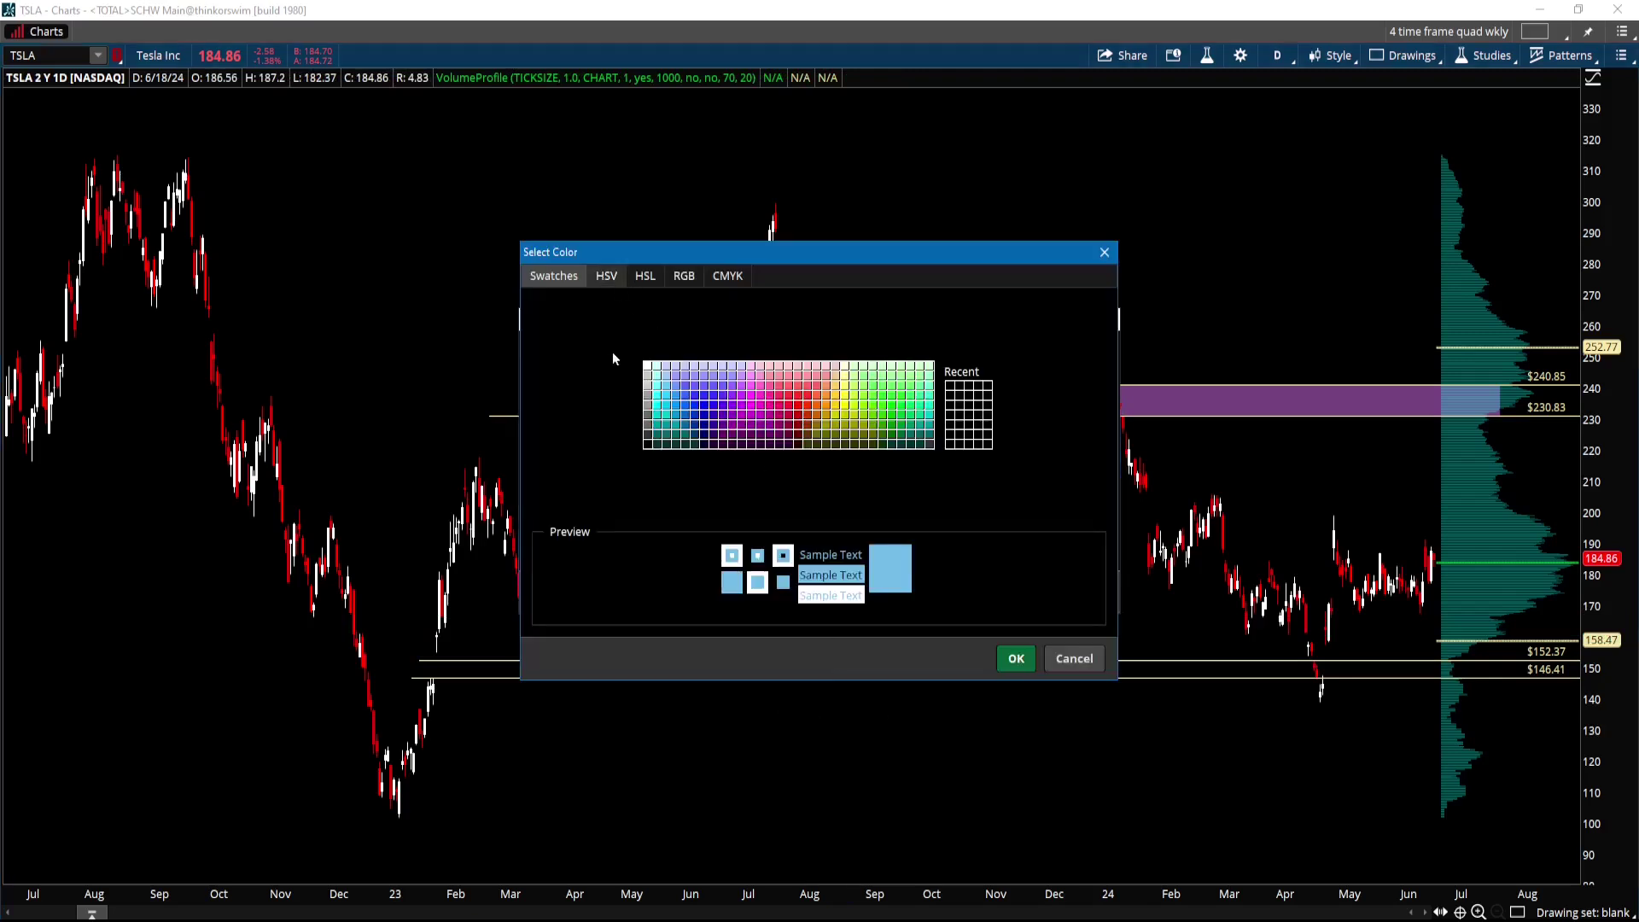
click(607, 280)
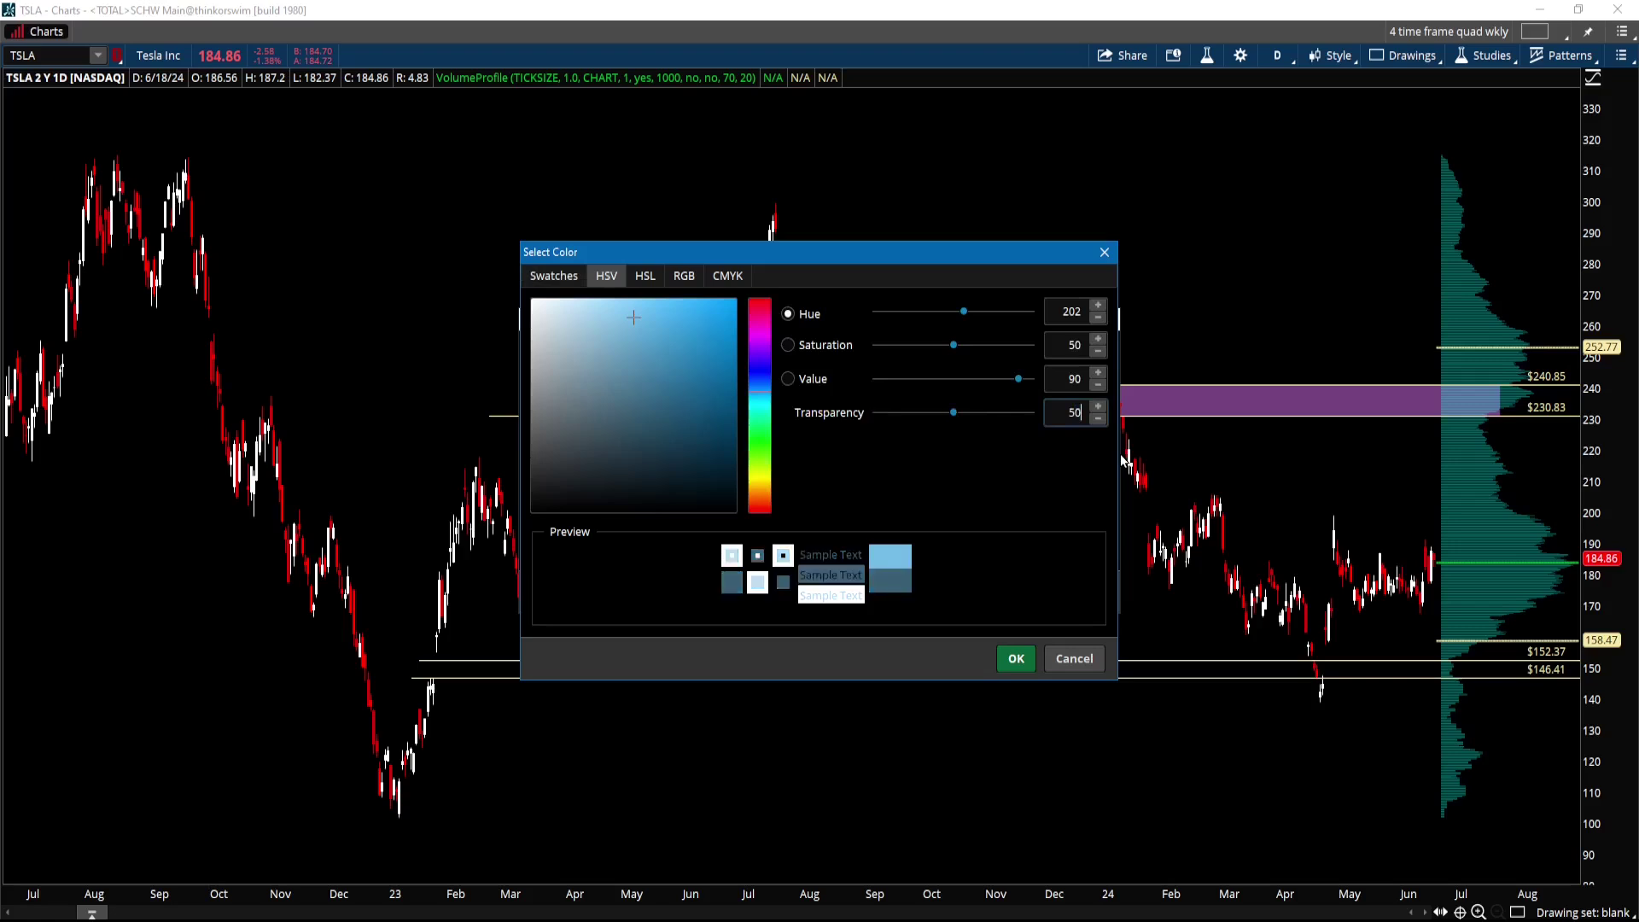
click(1016, 660)
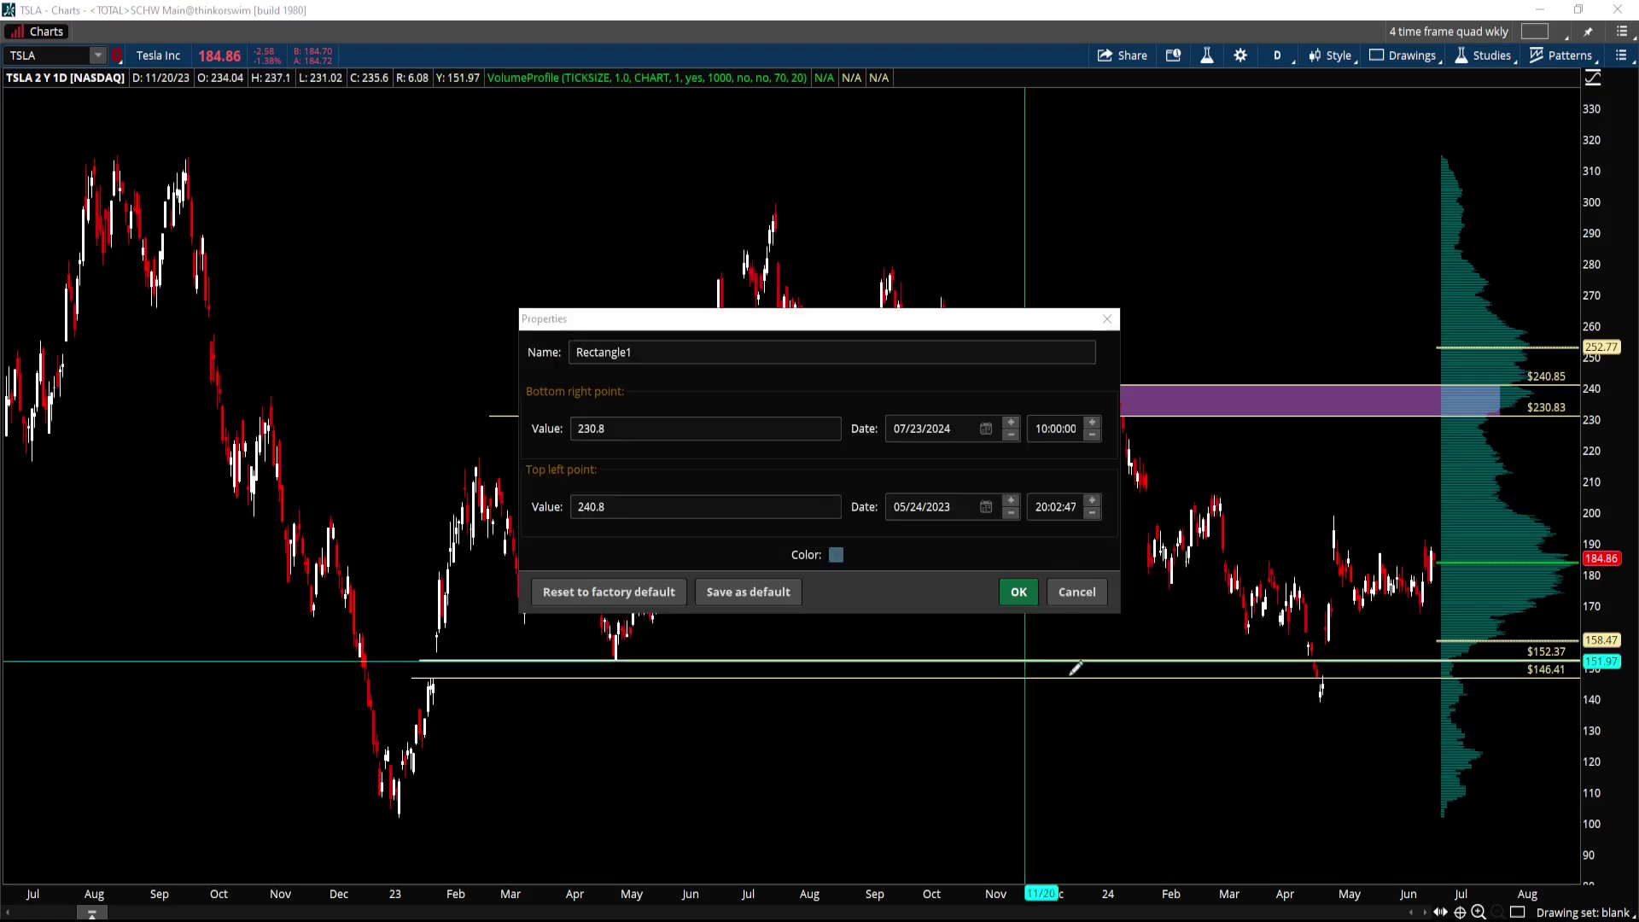
click(1018, 594)
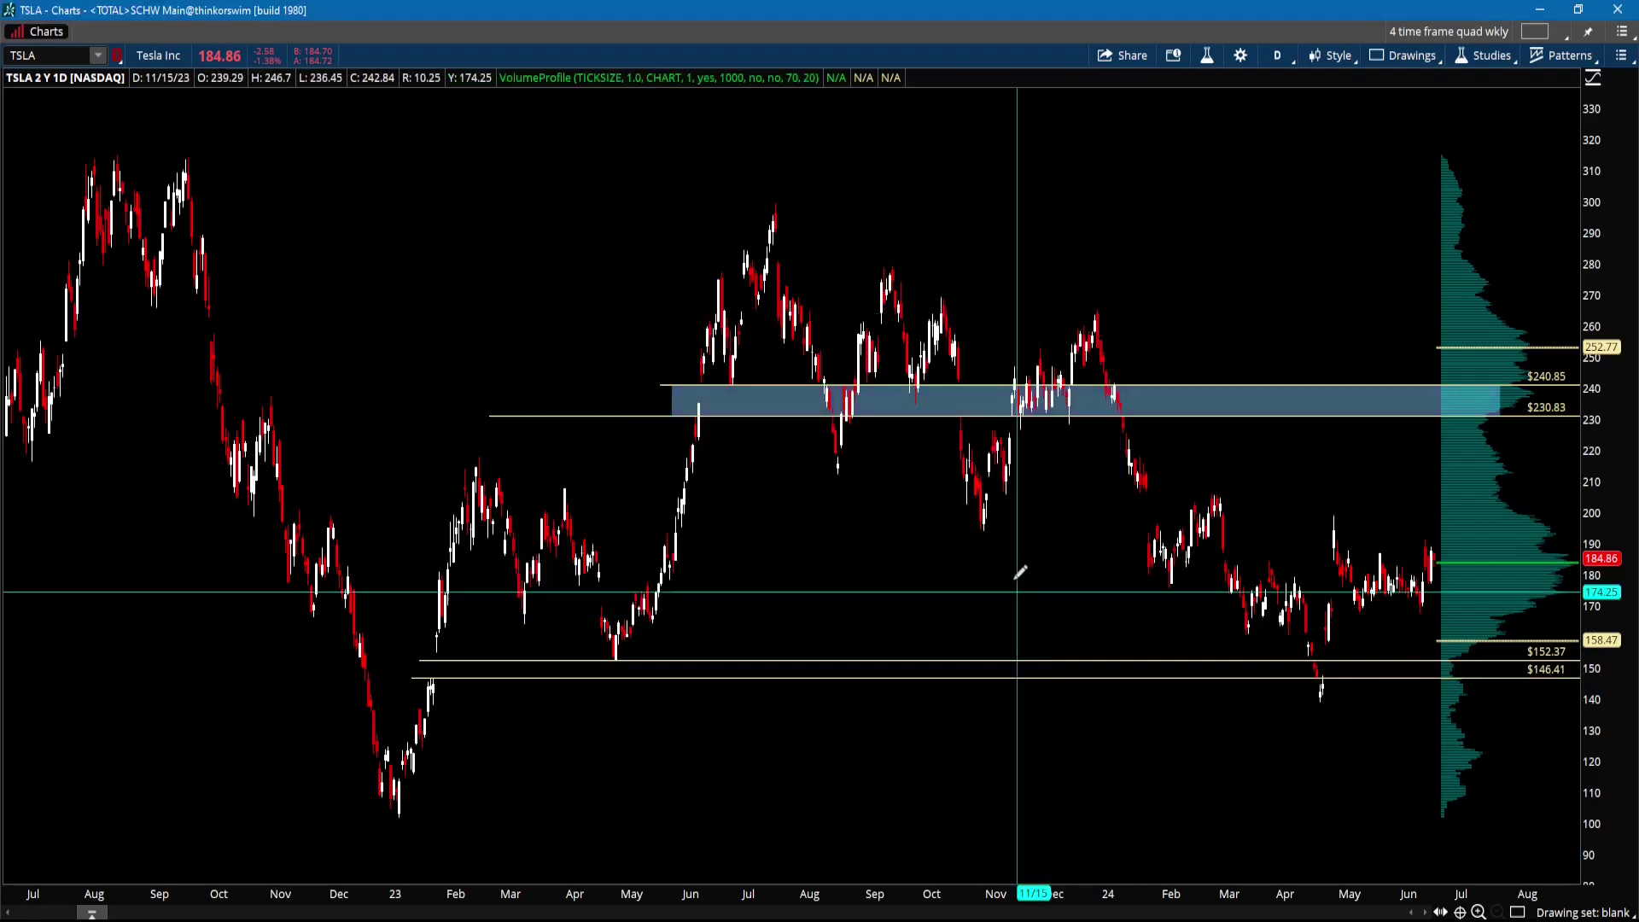
Save the blue rectangle's properties as the default for new rectangles.
right_click(674, 402)
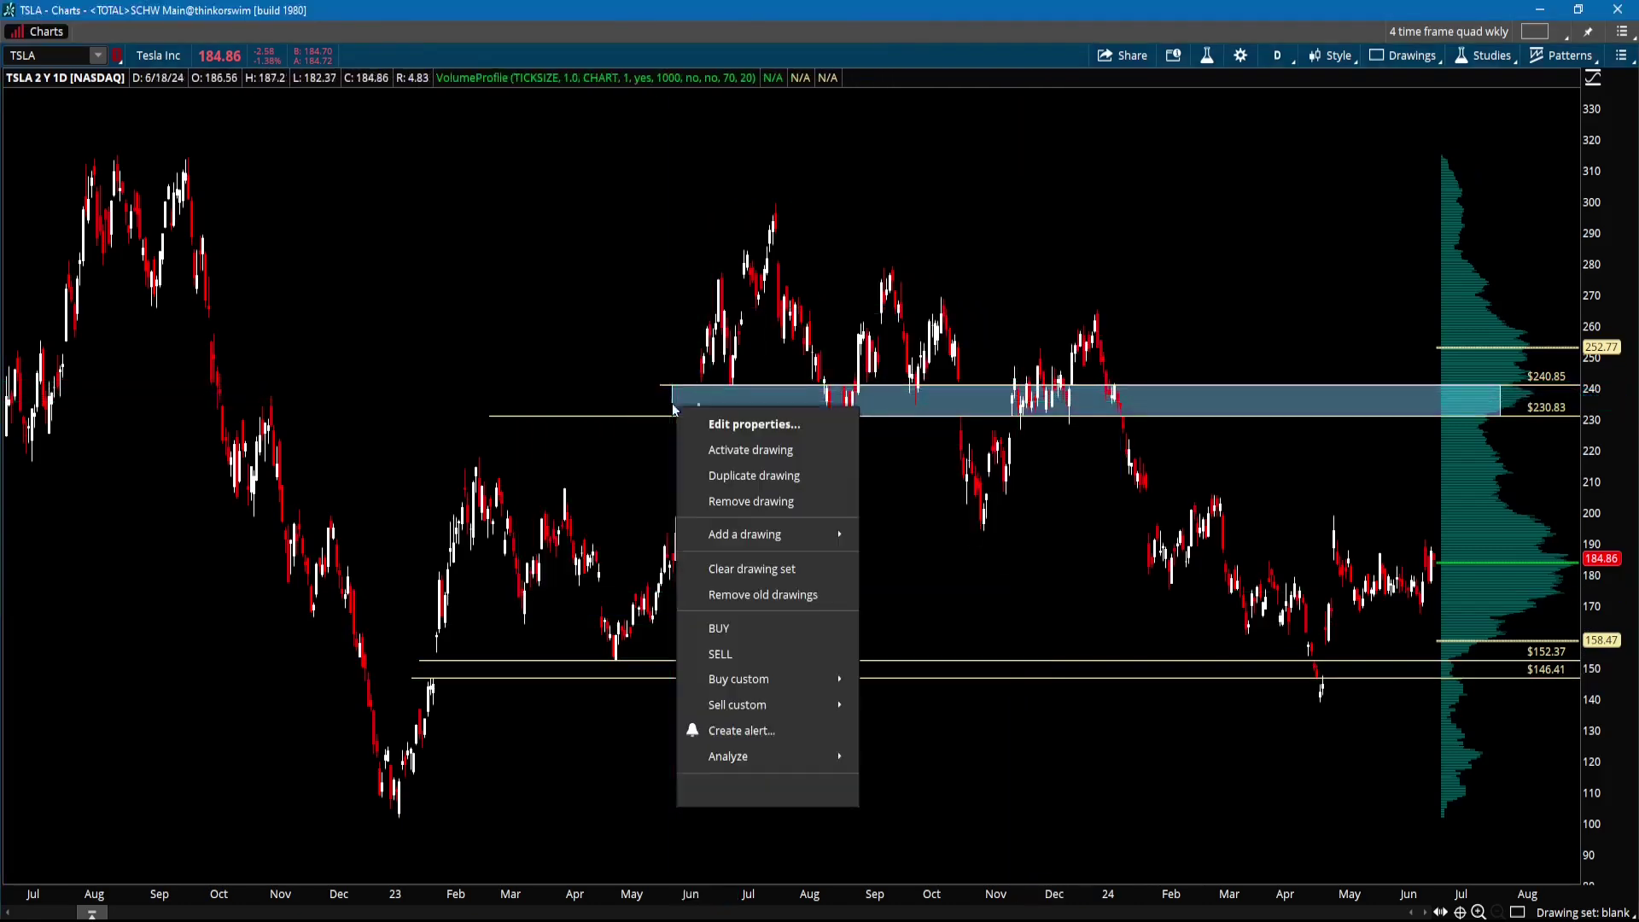
click(725, 427)
click(748, 593)
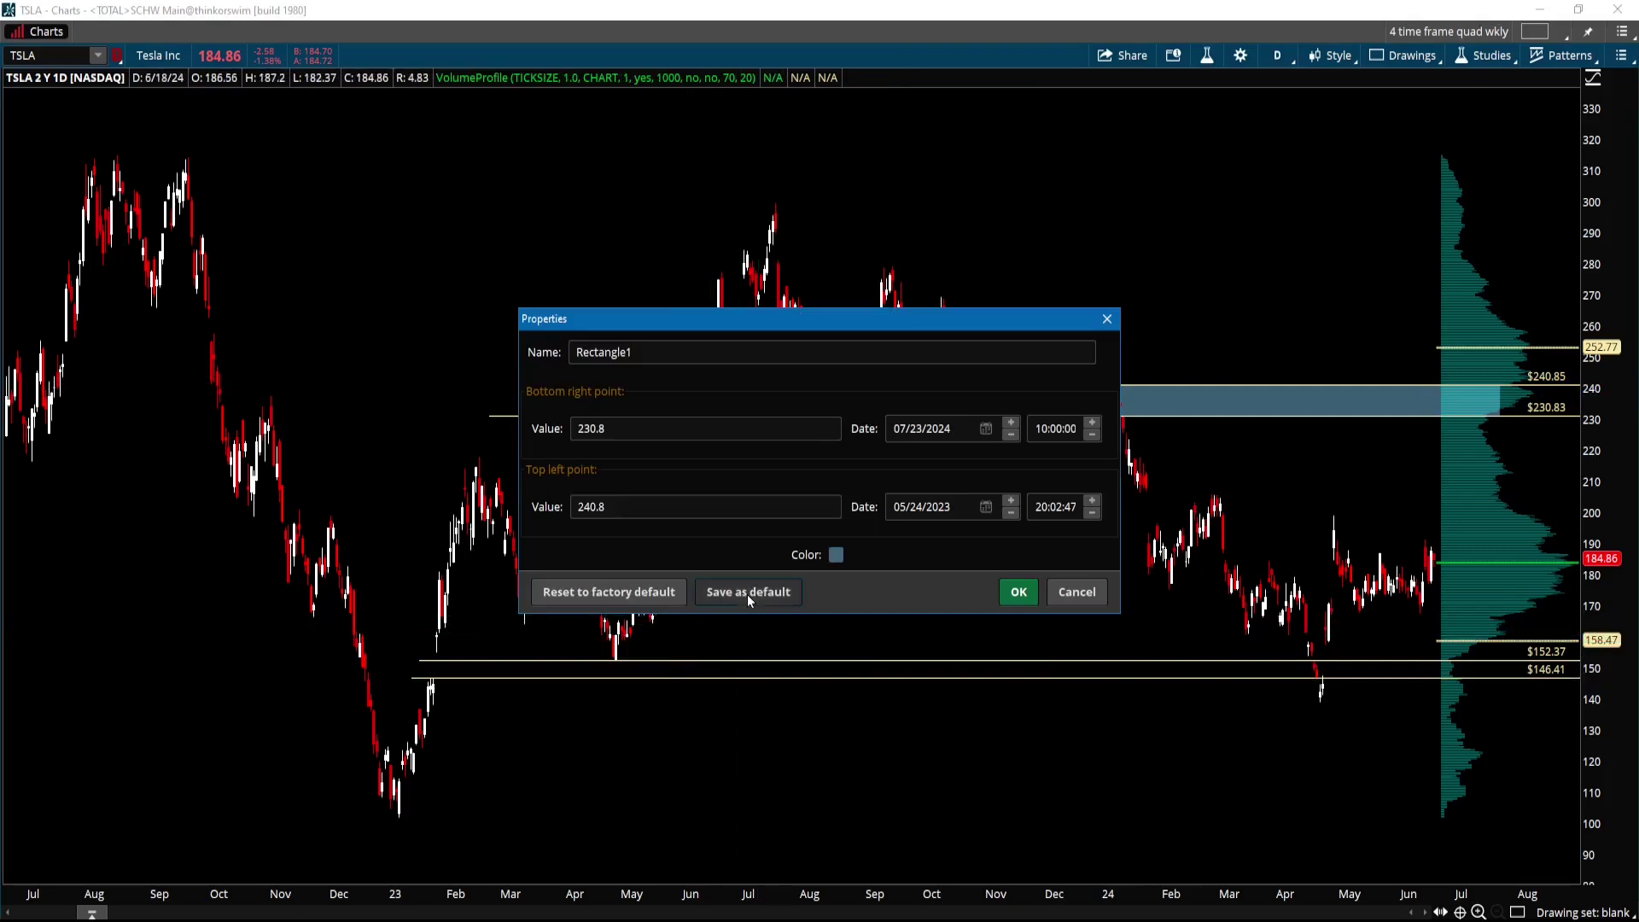
click(1017, 593)
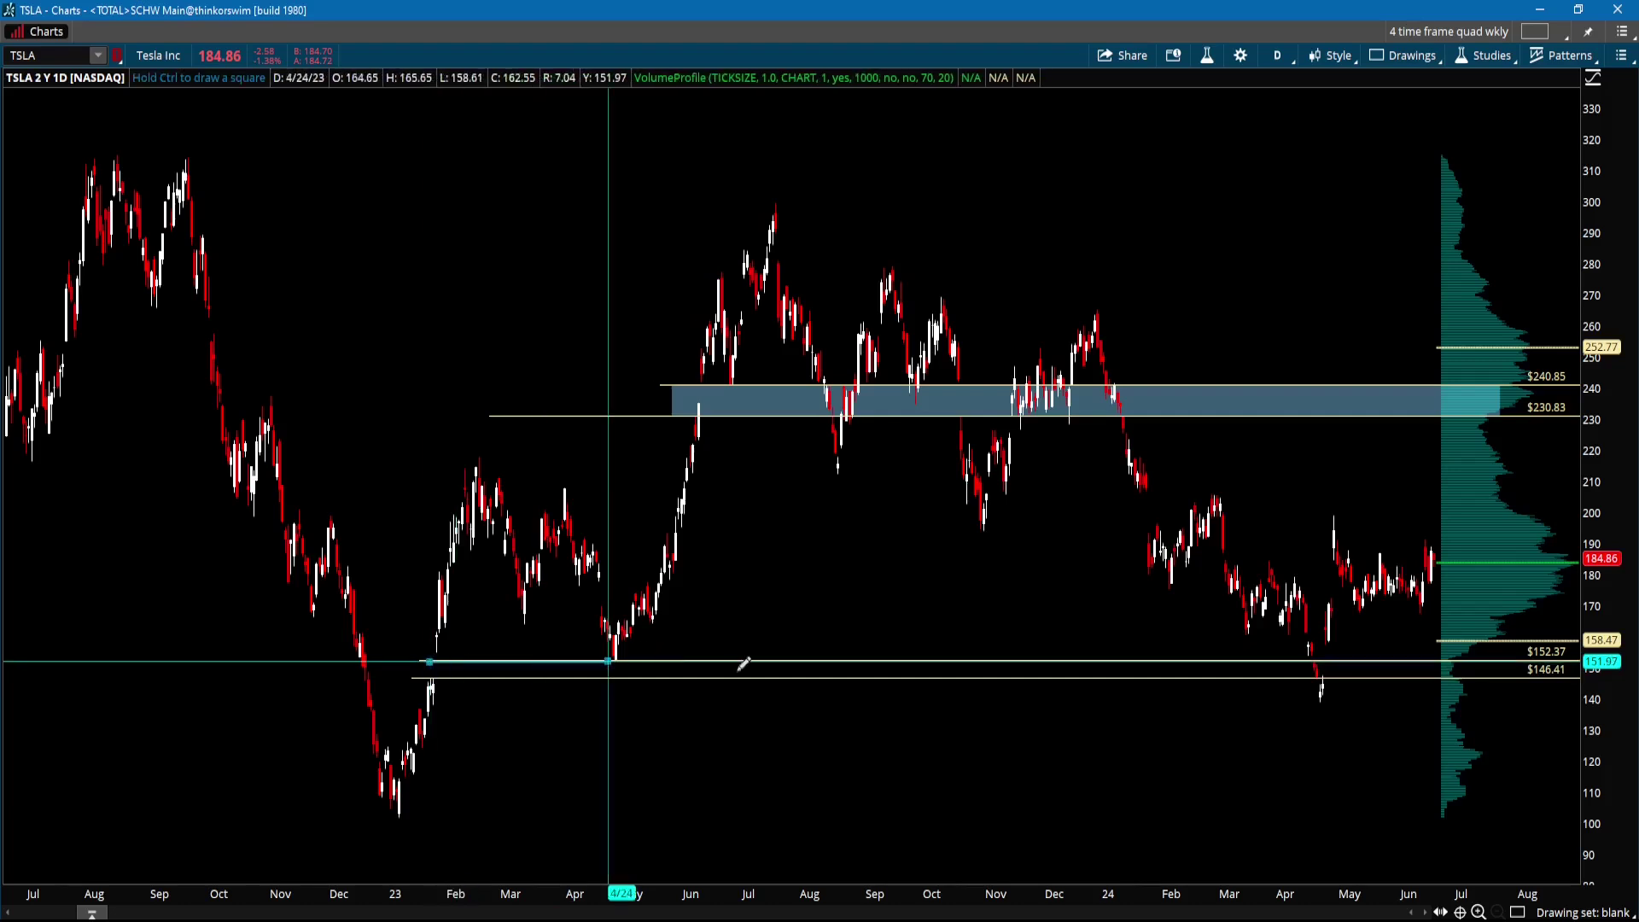
Draw a second rectangle between the 152.37 and 146.41 levels, from late January 2023 to past the latest candles in July 2024.
click(1495, 679)
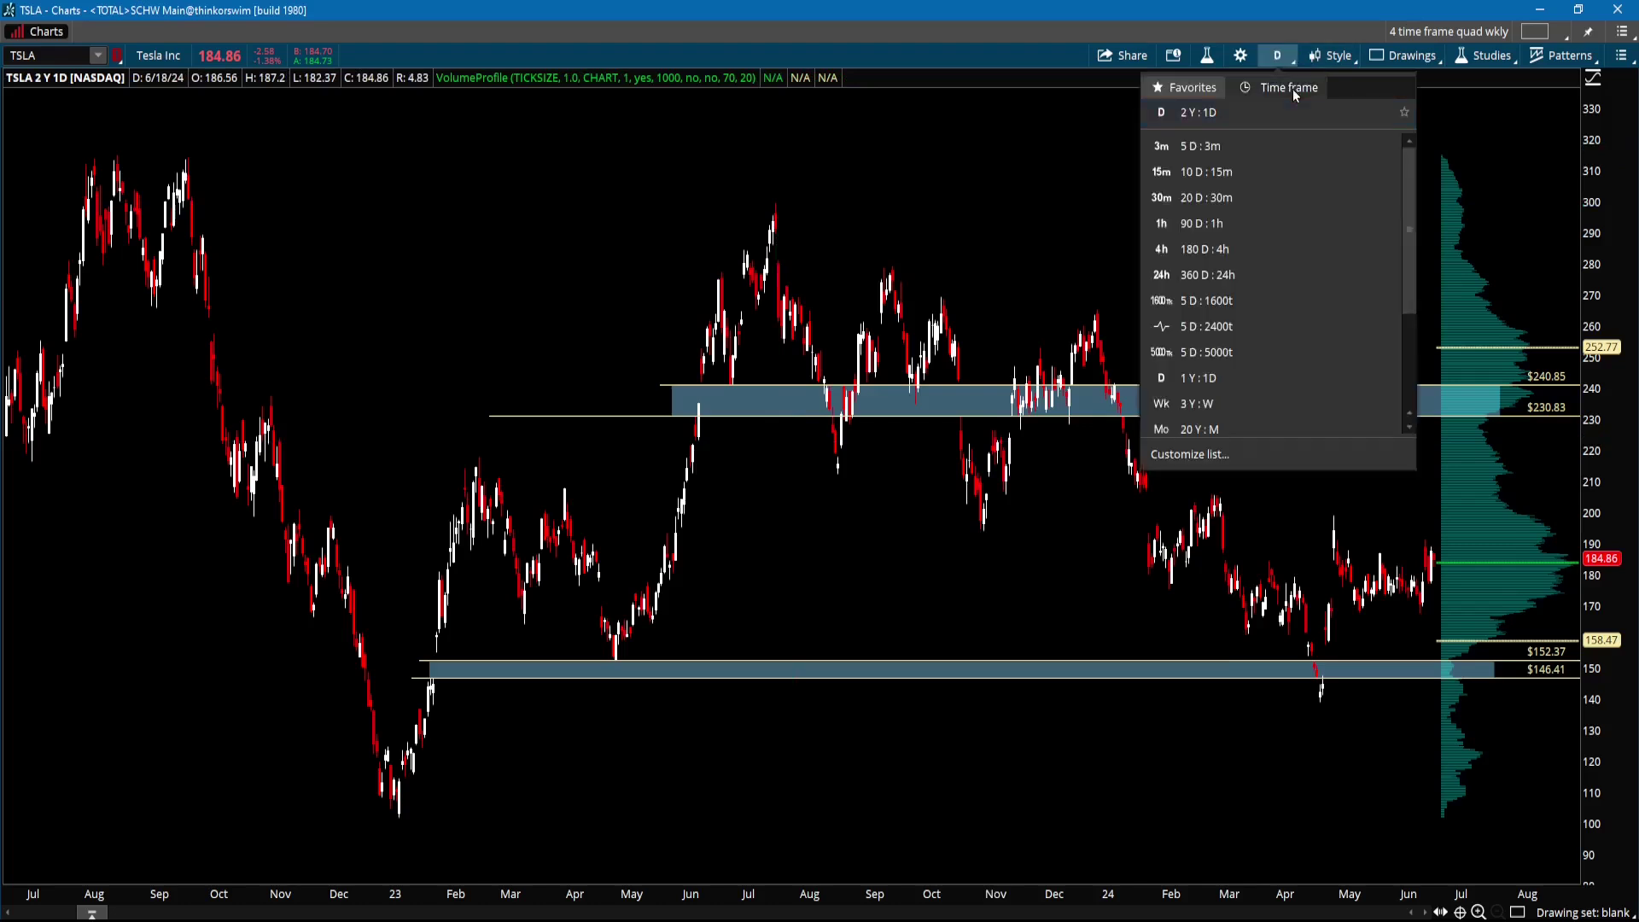
Set the chart's custom time-frame start date to 07/19/2023.
click(1284, 87)
click(1335, 166)
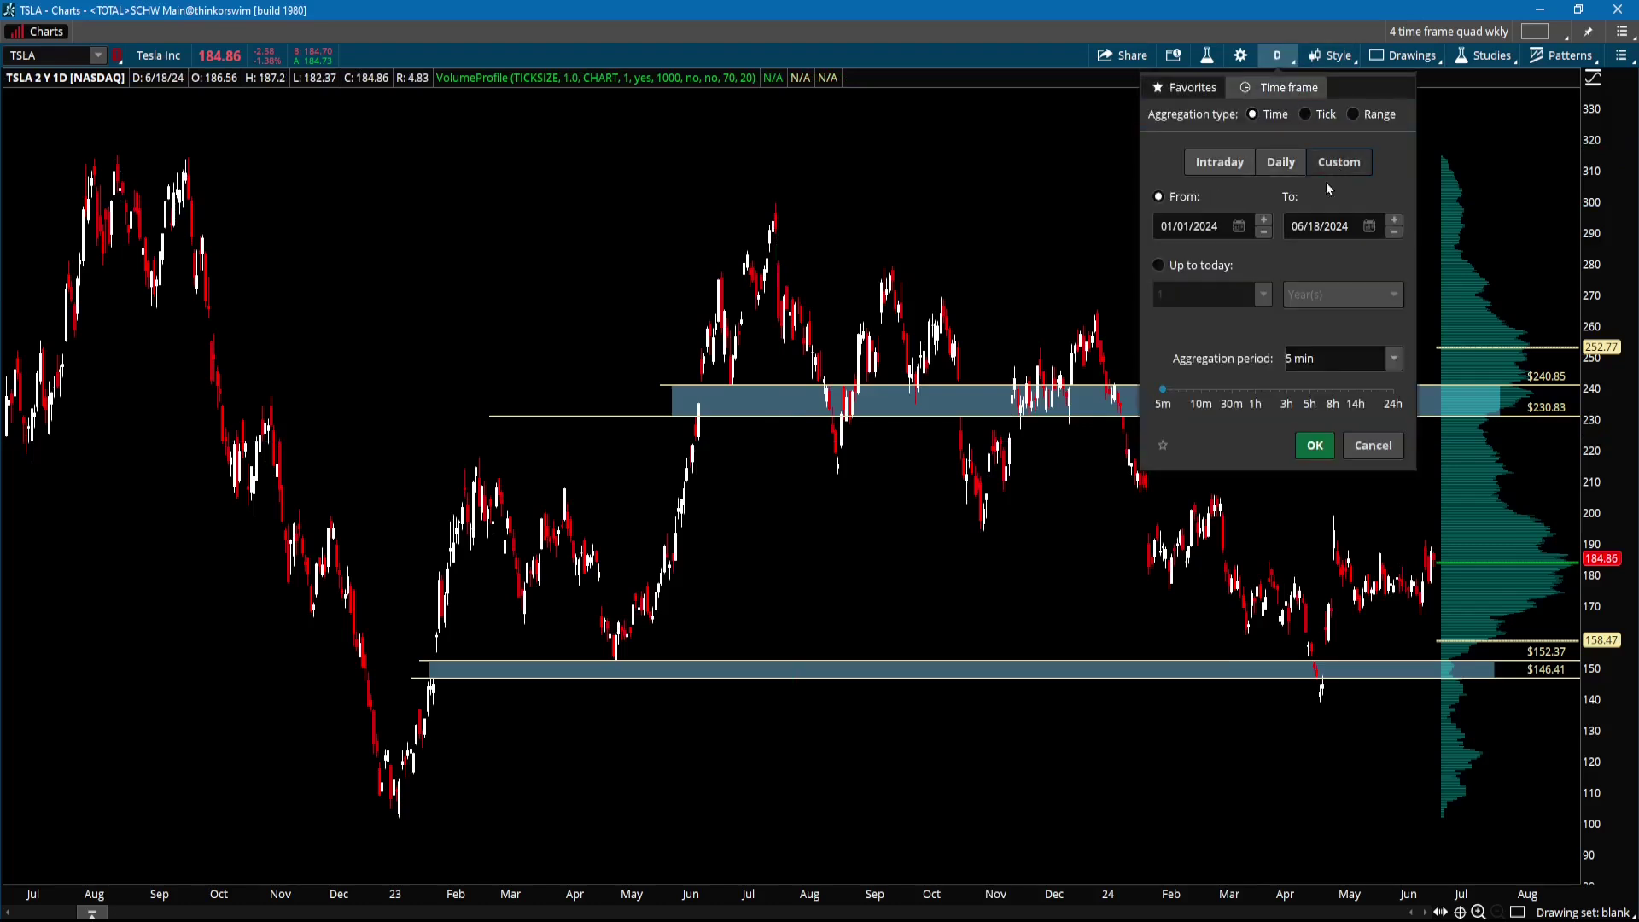
click(1239, 227)
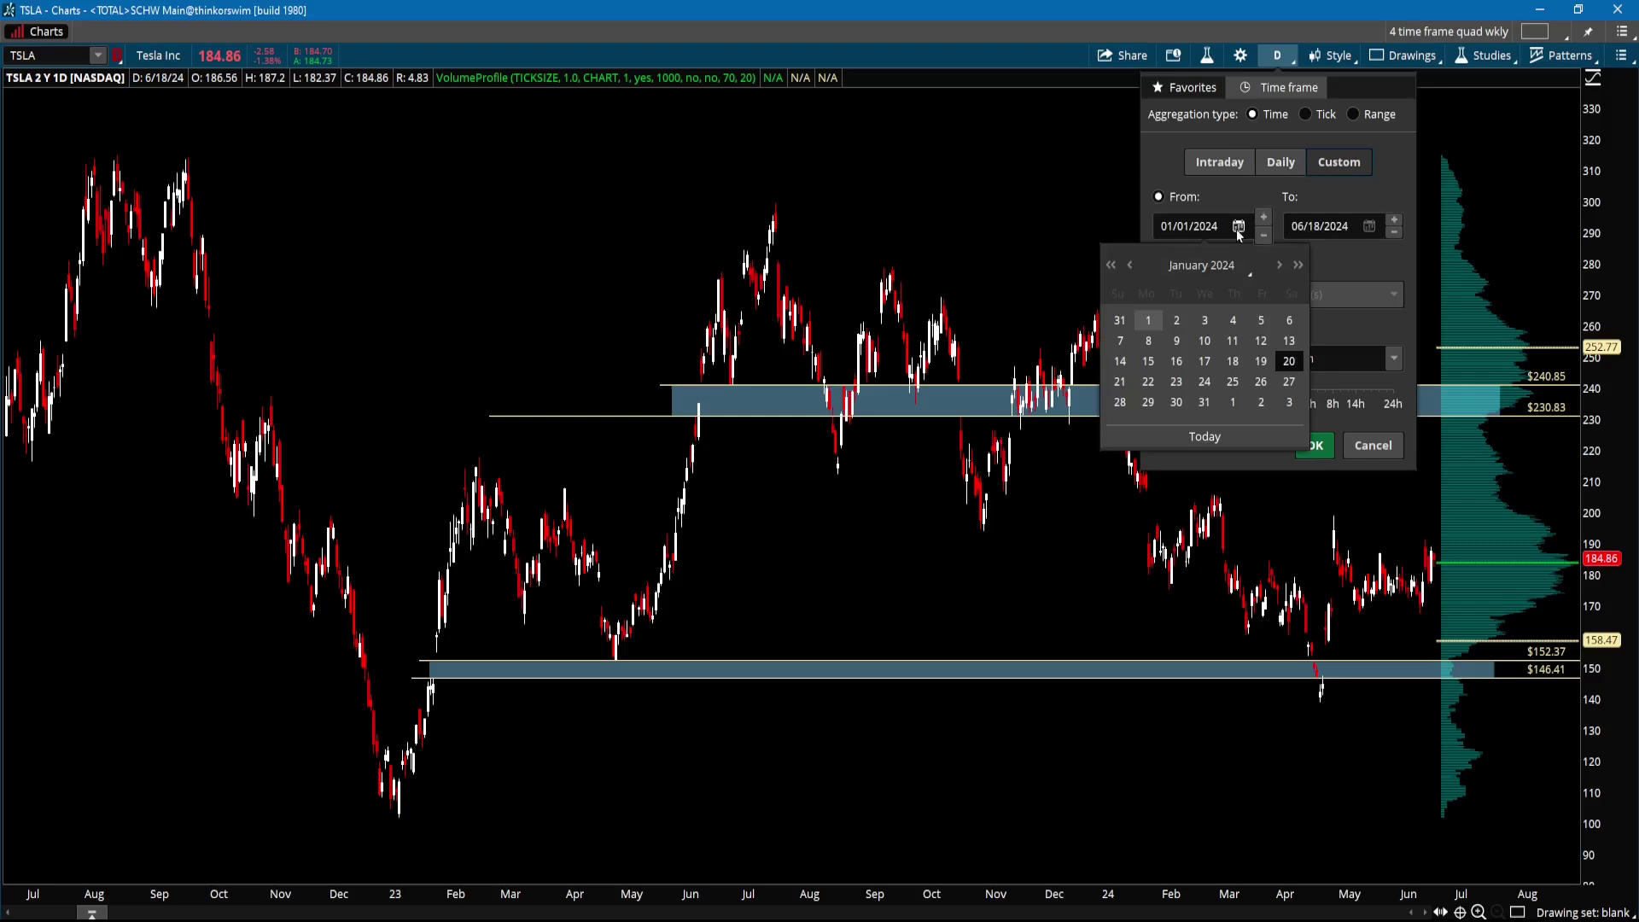
click(1111, 266)
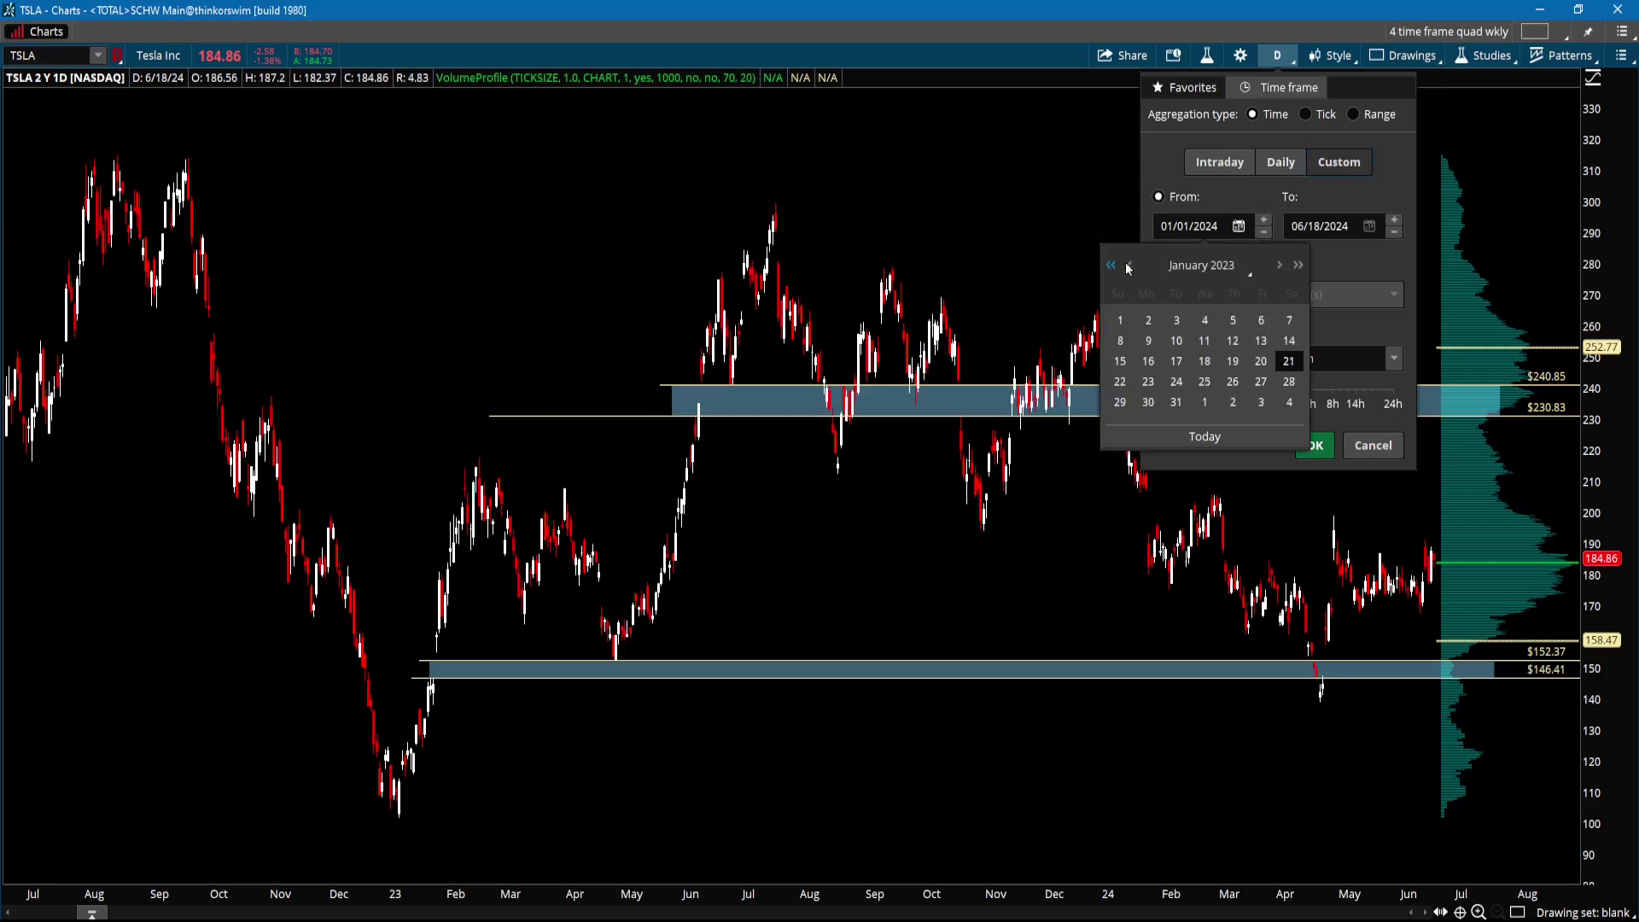
click(1277, 266)
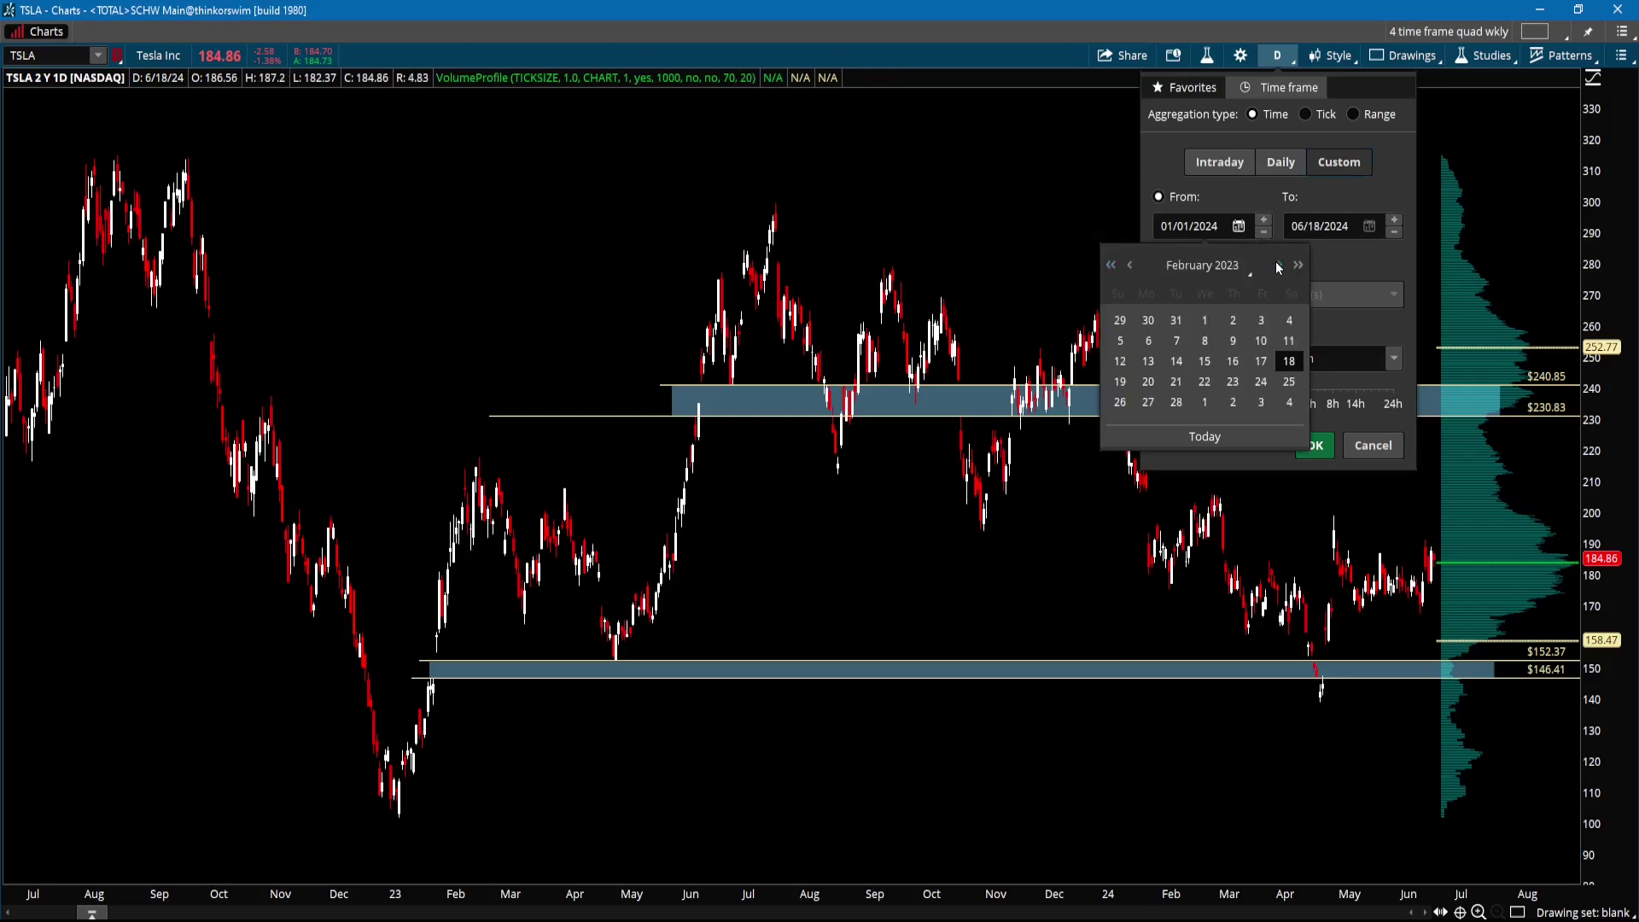
click(1277, 266)
click(1277, 266)
click(1277, 265)
click(1277, 266)
click(1277, 265)
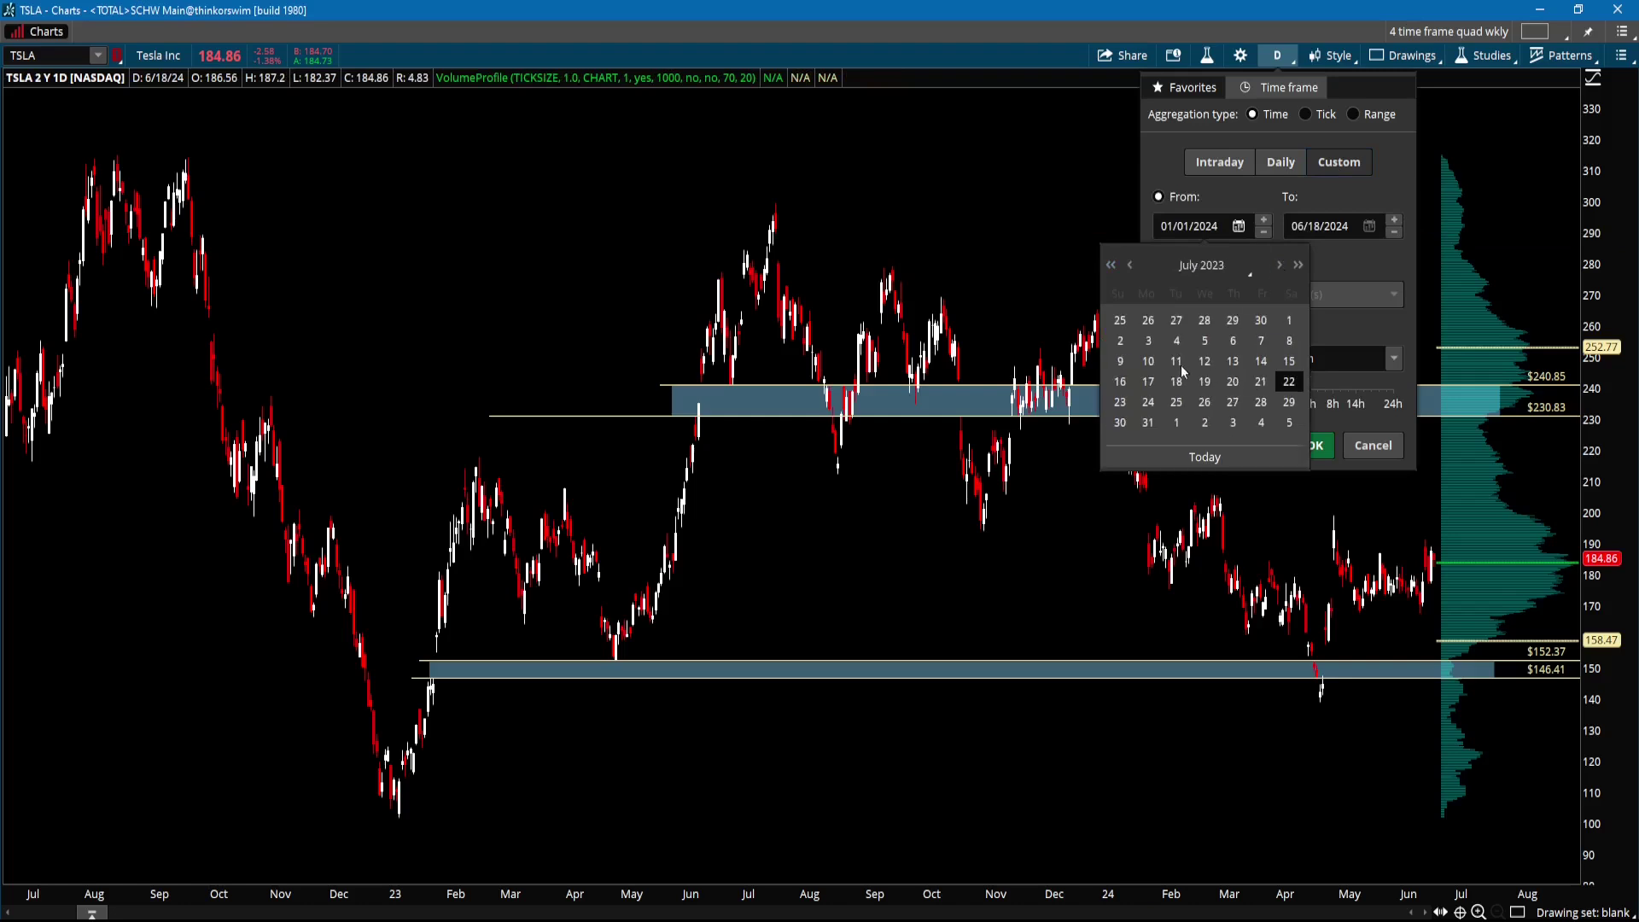
click(1204, 382)
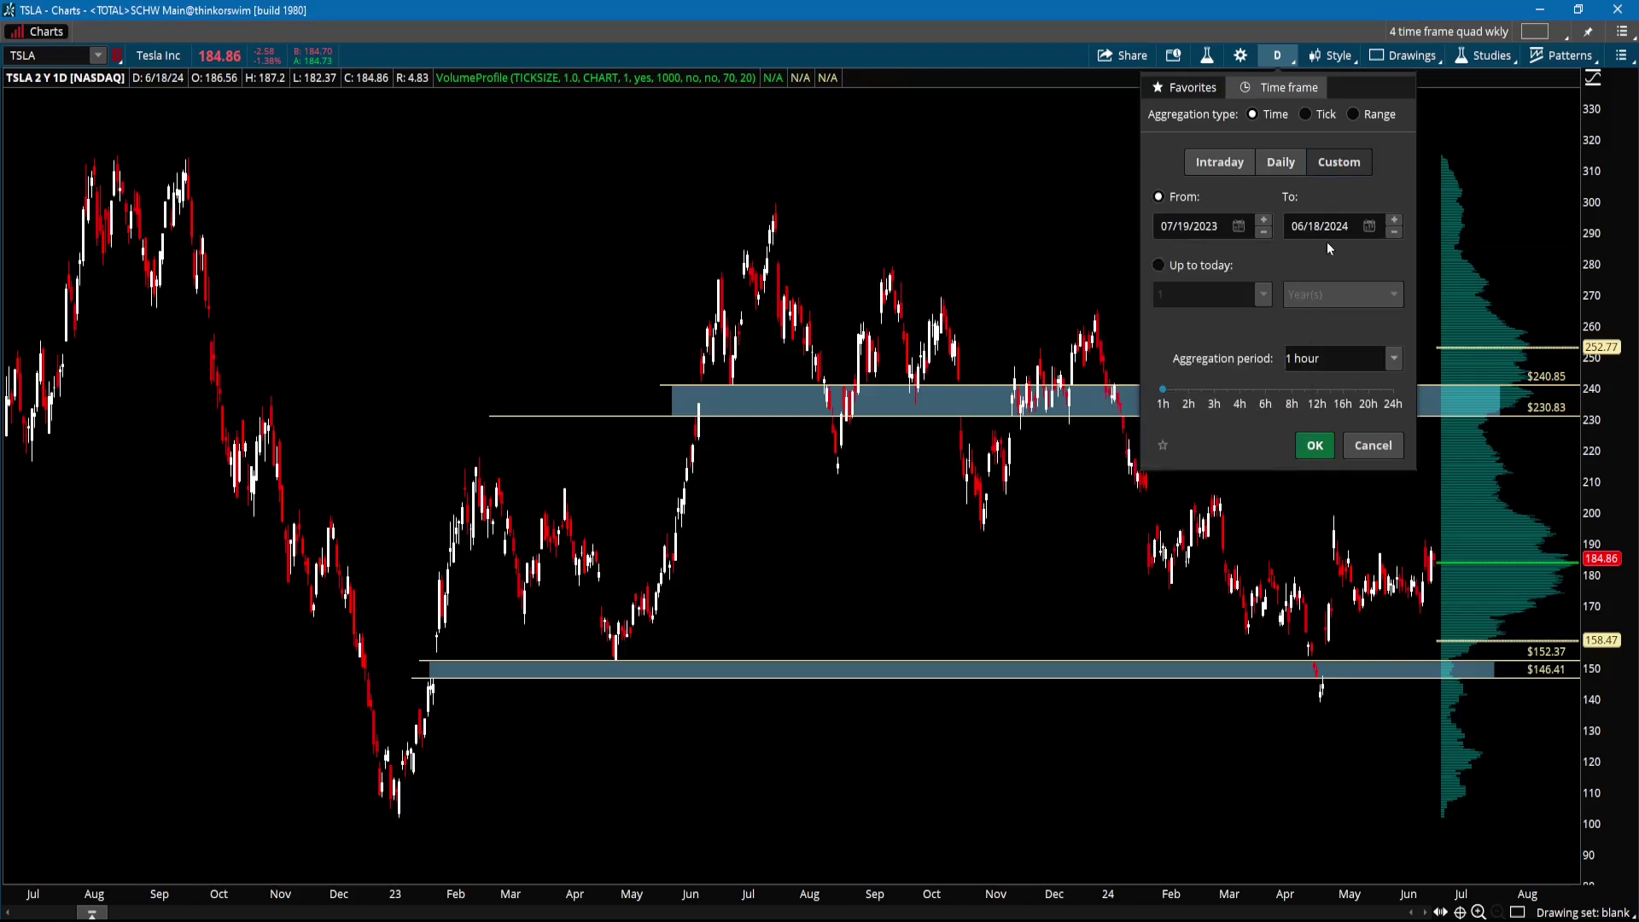
Set the custom range's end date to 06/21/2024 with a Day aggregation period and apply it to the chart.
click(1370, 227)
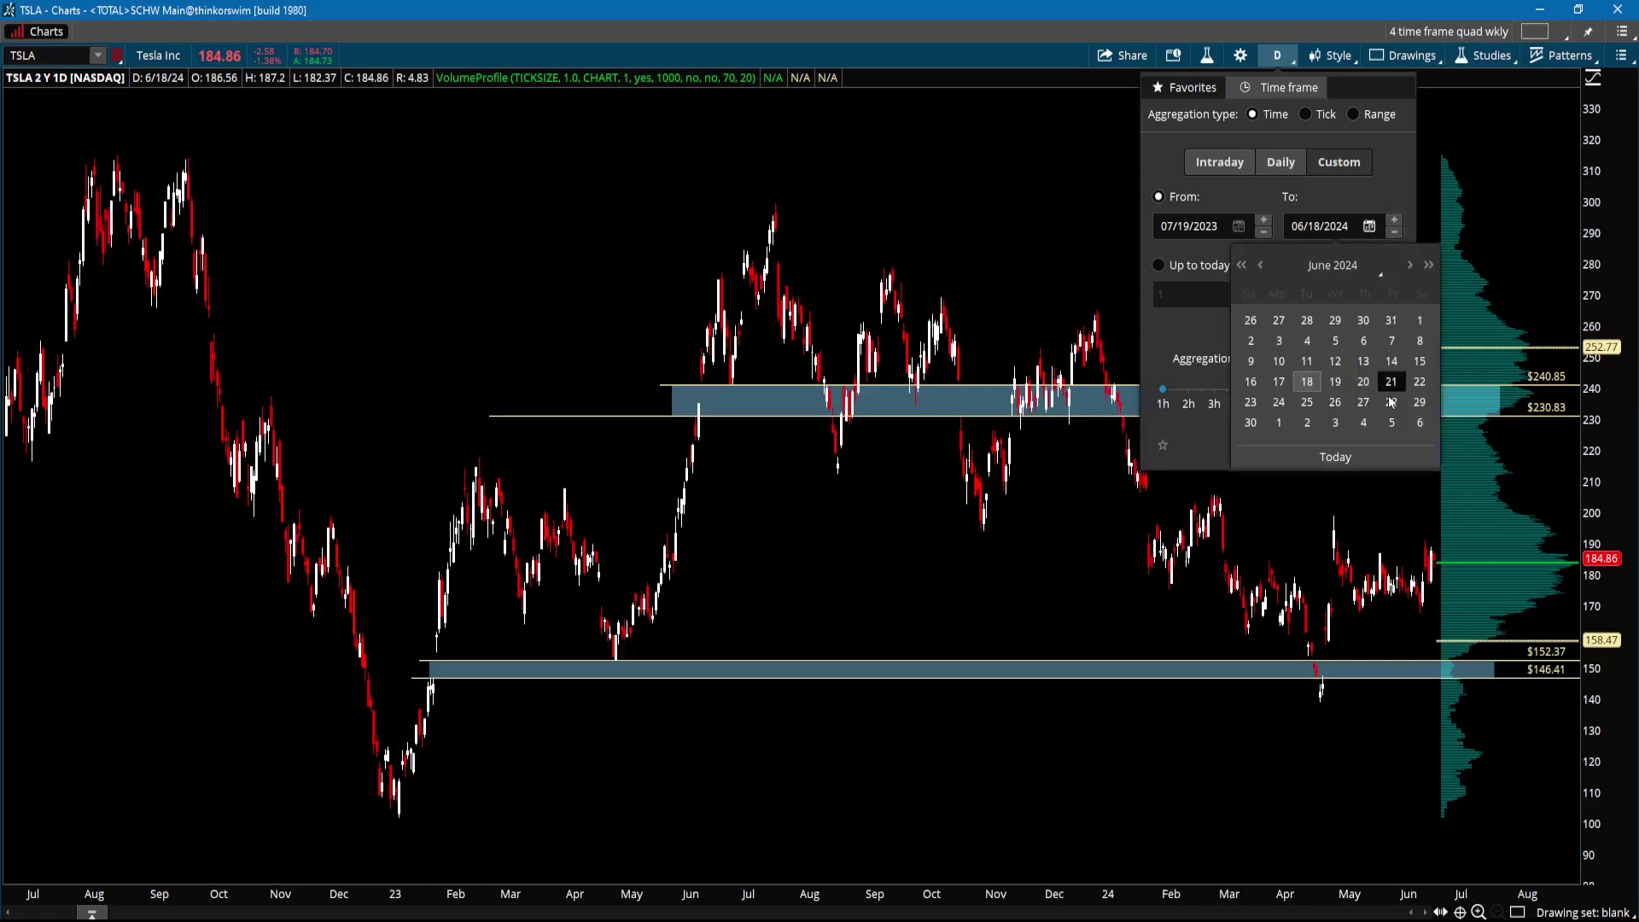
click(1391, 380)
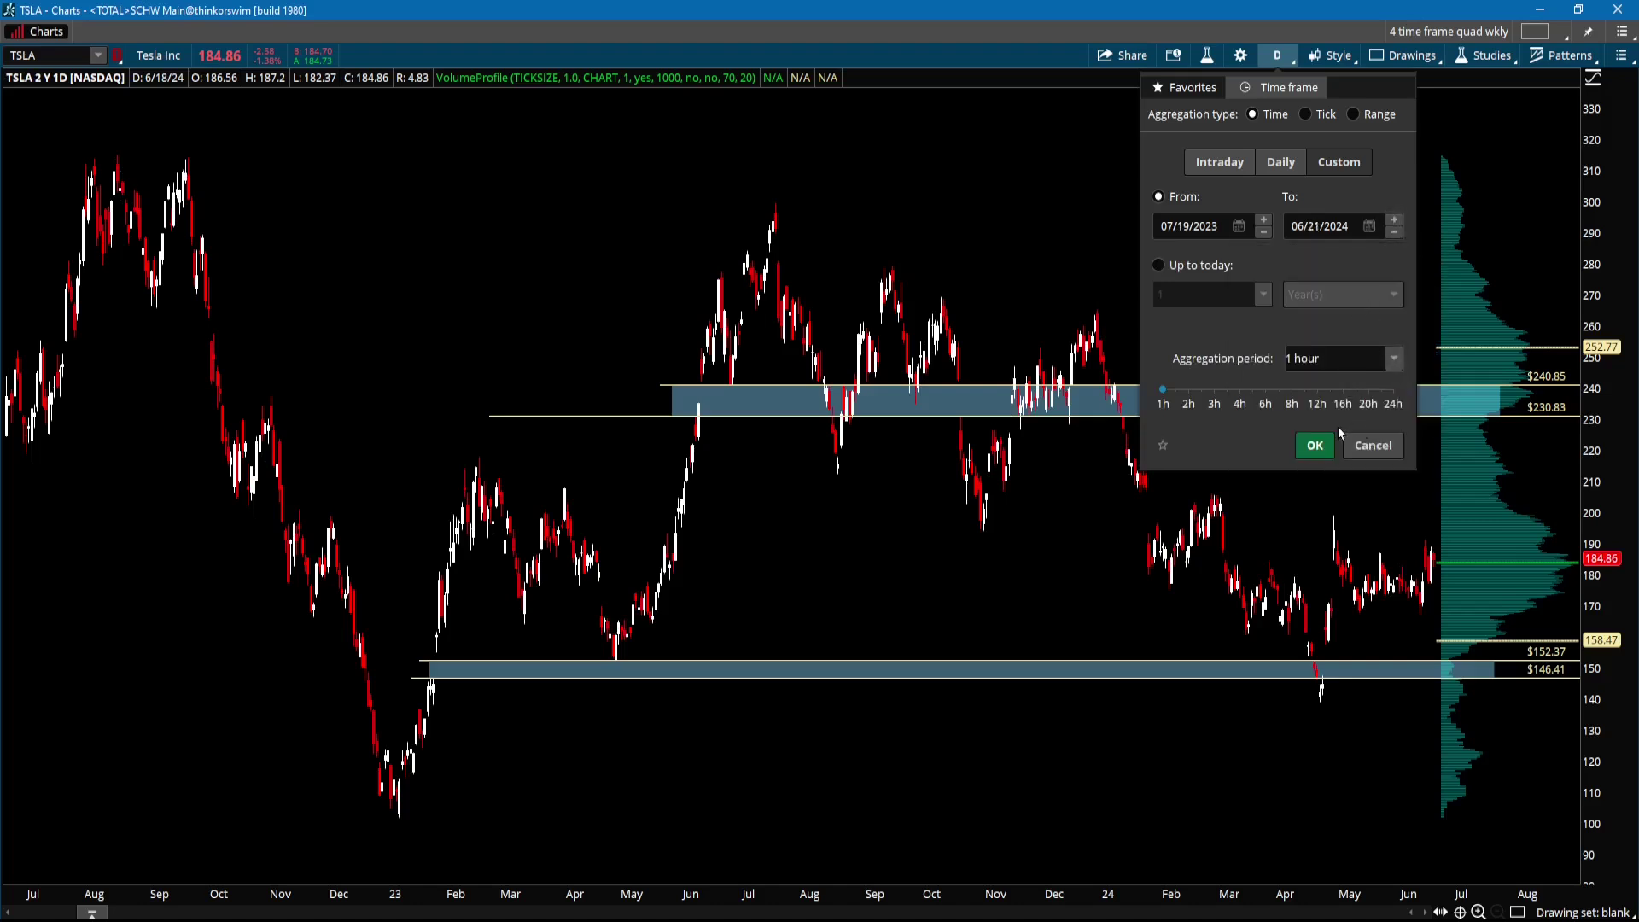
click(1393, 359)
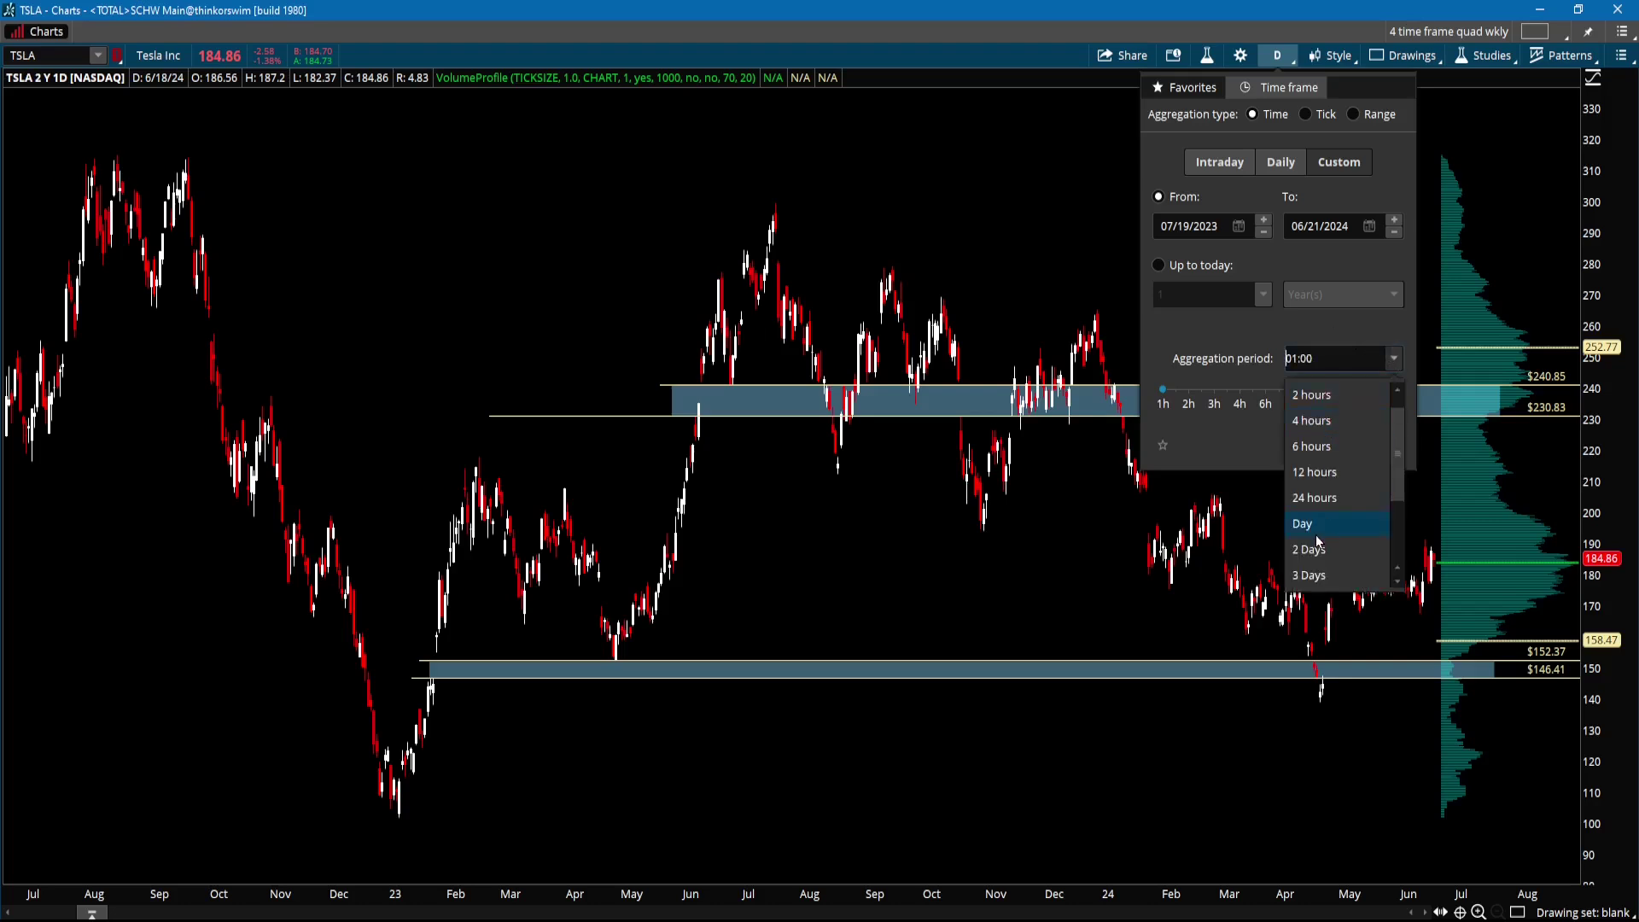
click(1303, 523)
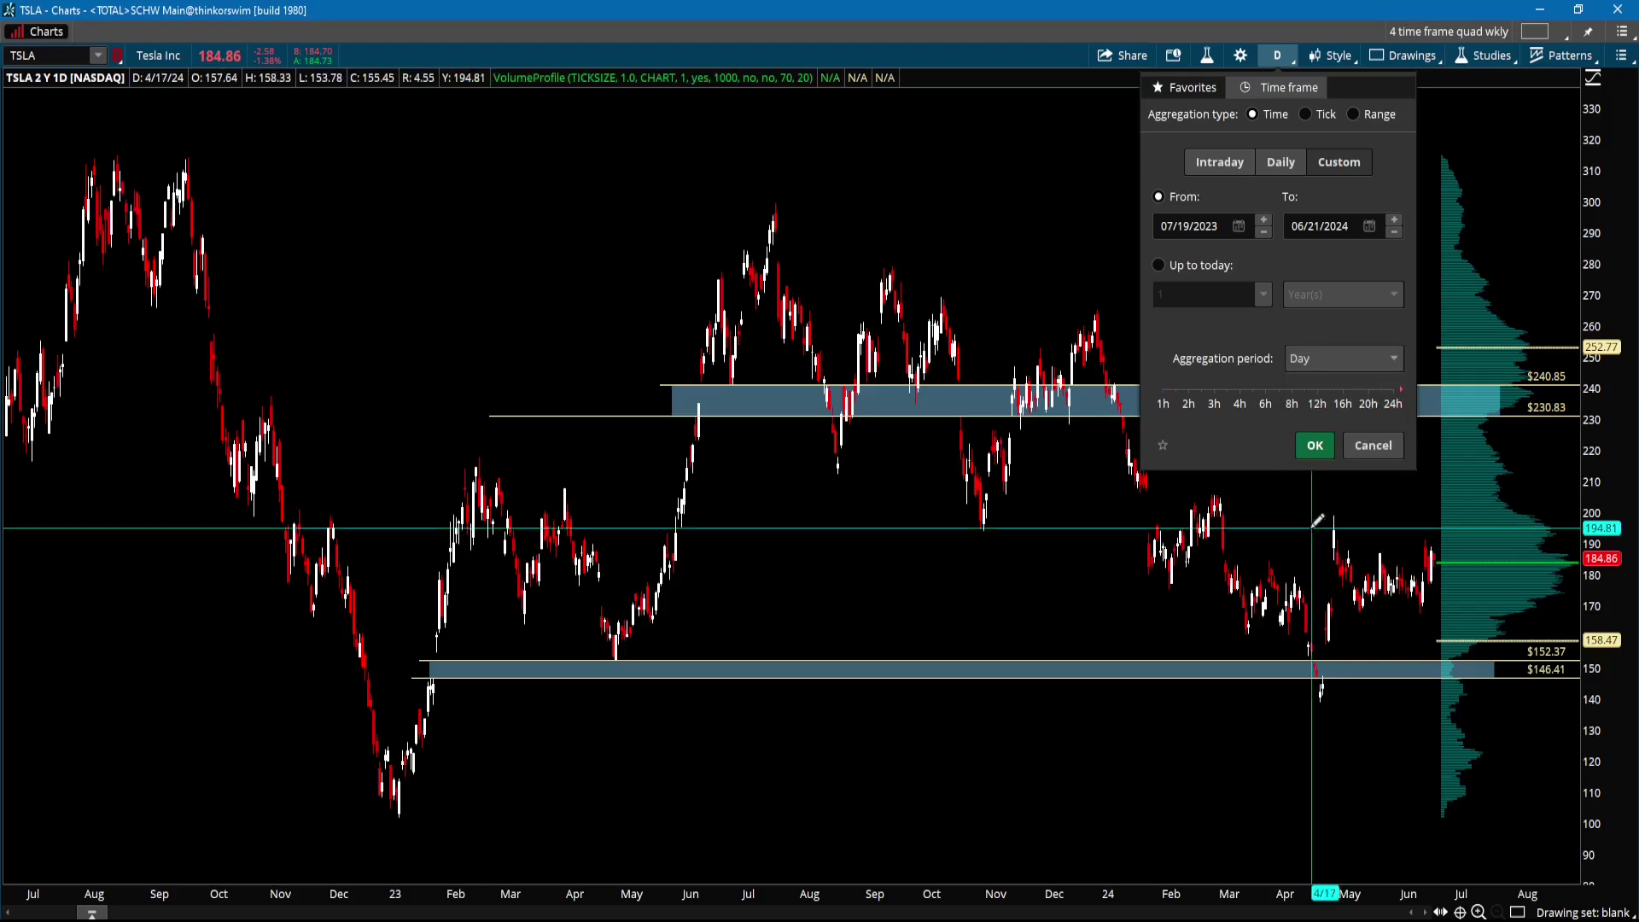
click(1315, 447)
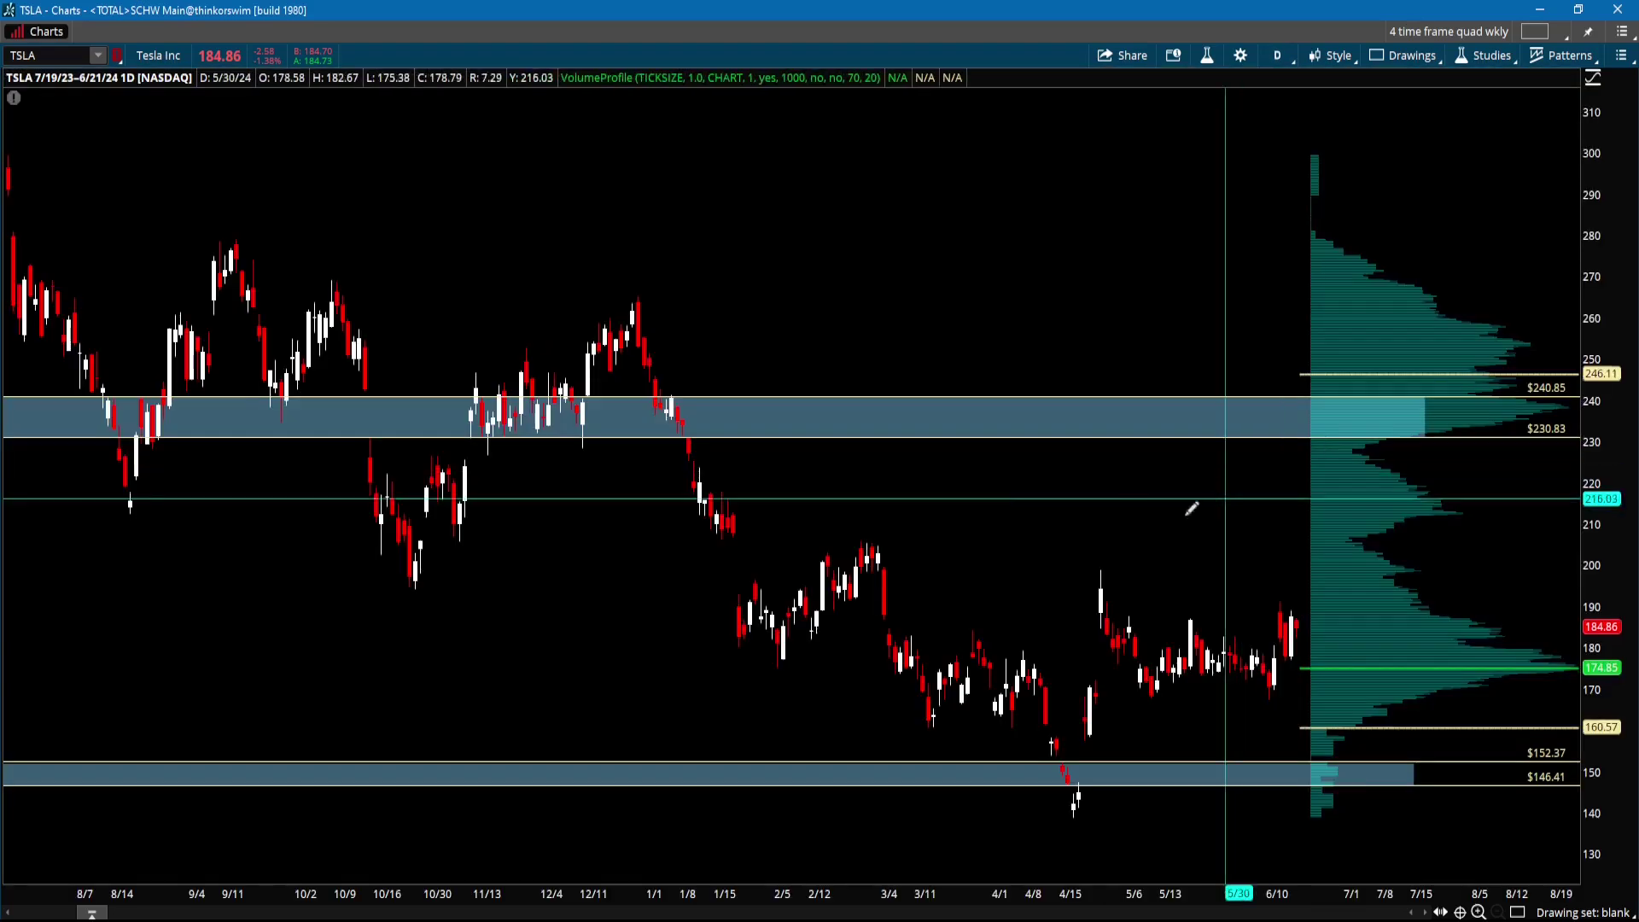
Draw a rectangle over the low-volume gap between about 202.25 and 206.77, from 07/15/2024 back to 09/27/2023.
right_click(755, 175)
click(862, 52)
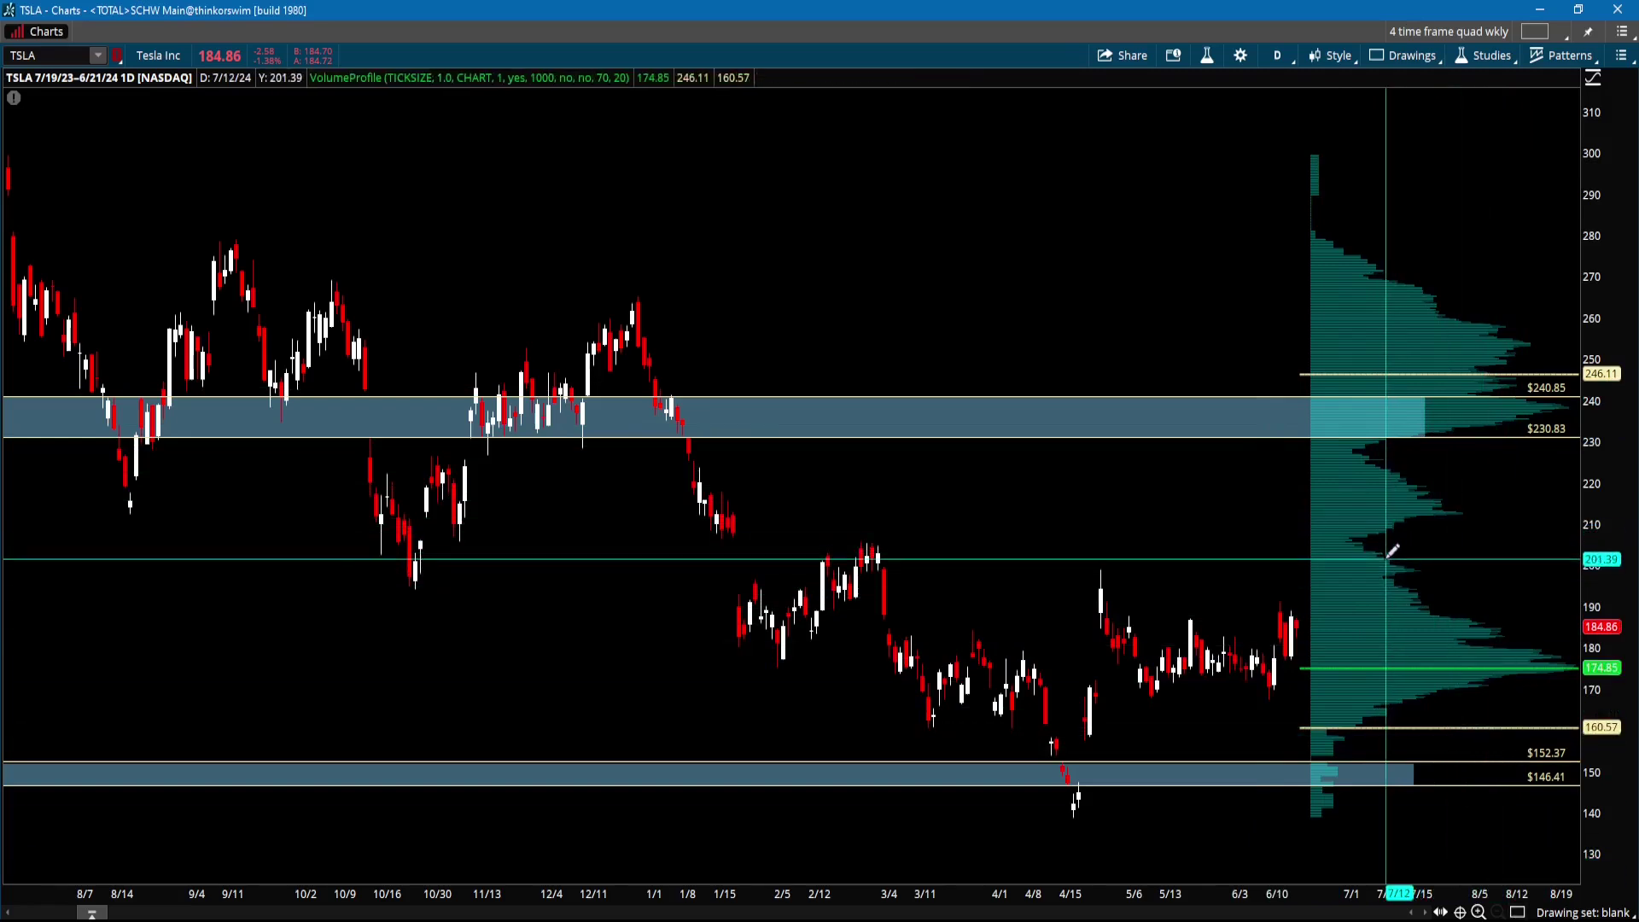
drag(1390, 555, 282, 536)
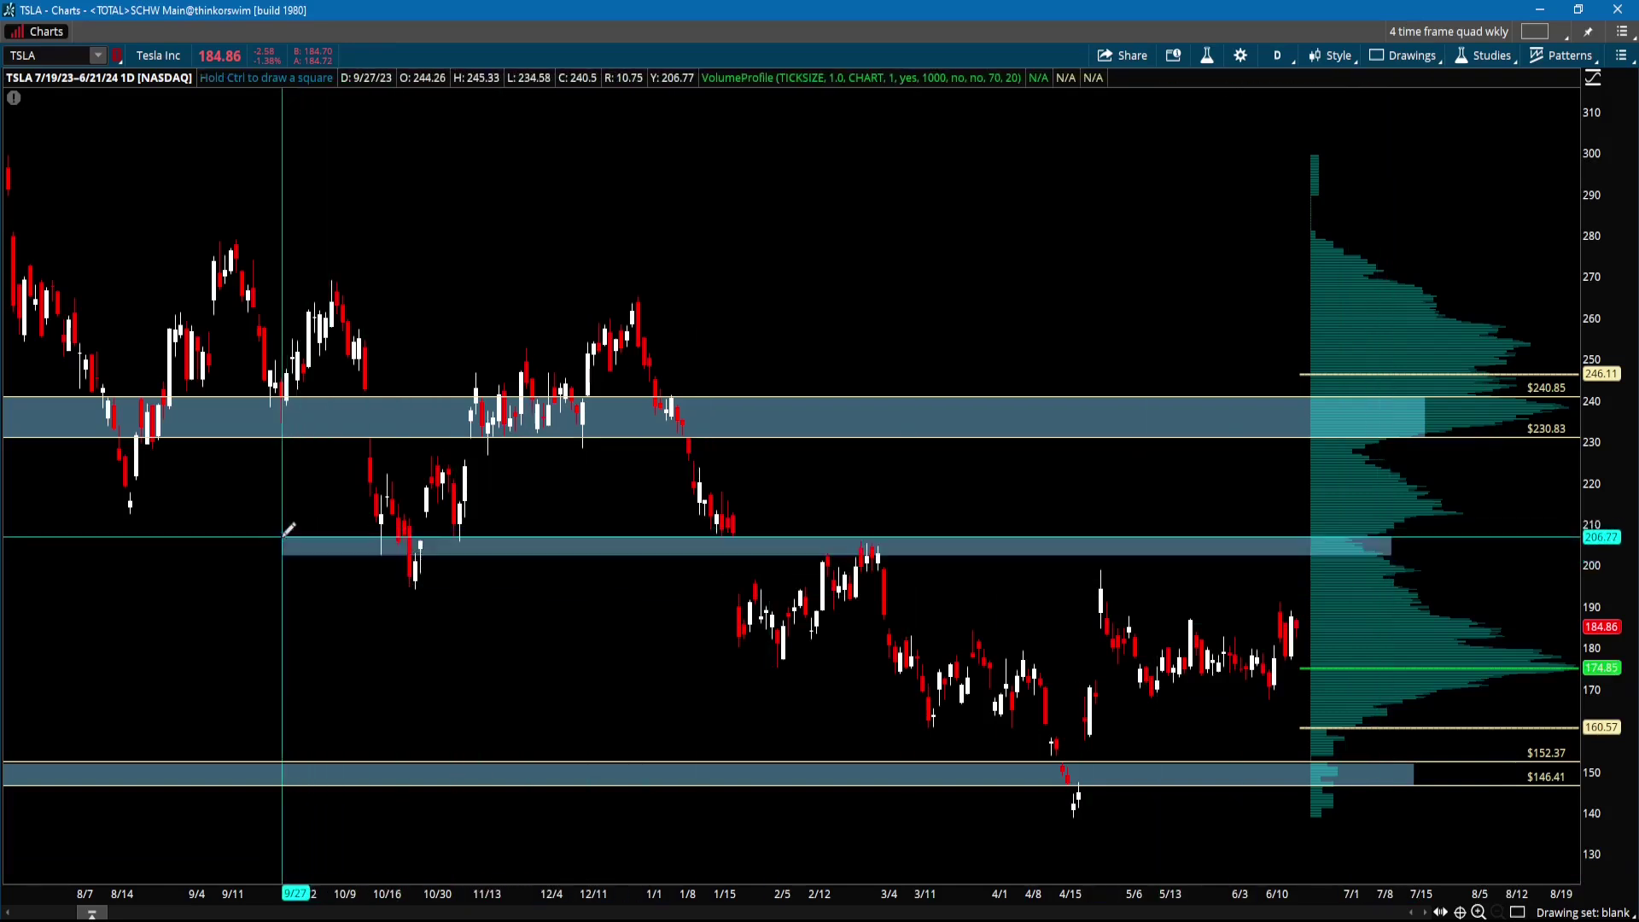
Change the color of the rectangle at the 202.25–206.77 gap to light purple.
right_click(287, 536)
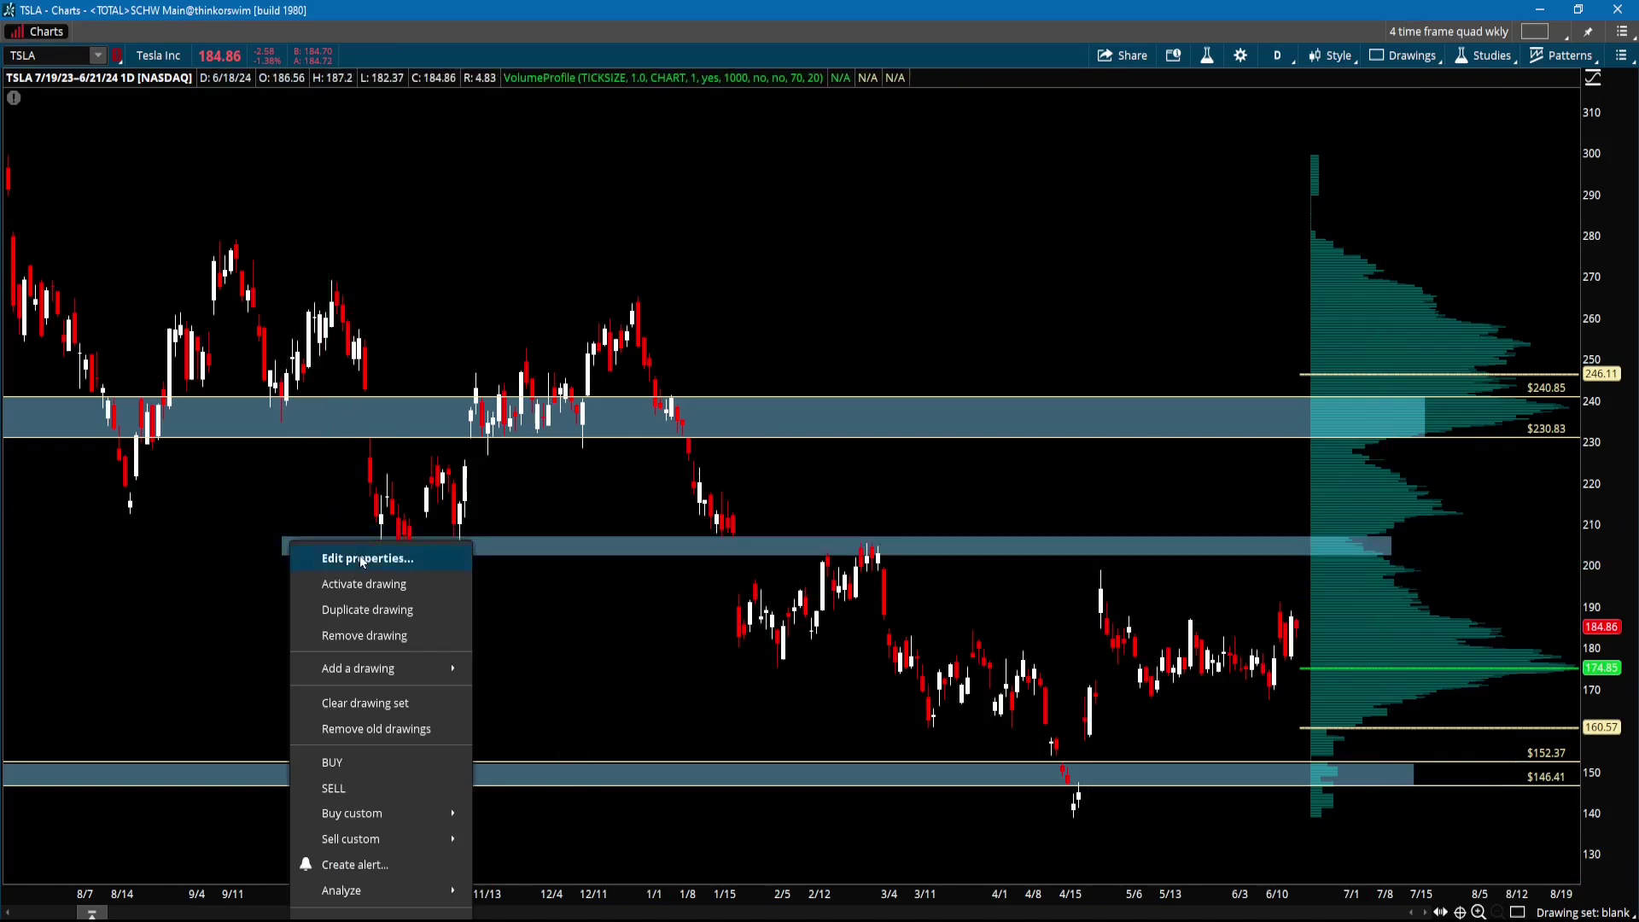
click(365, 551)
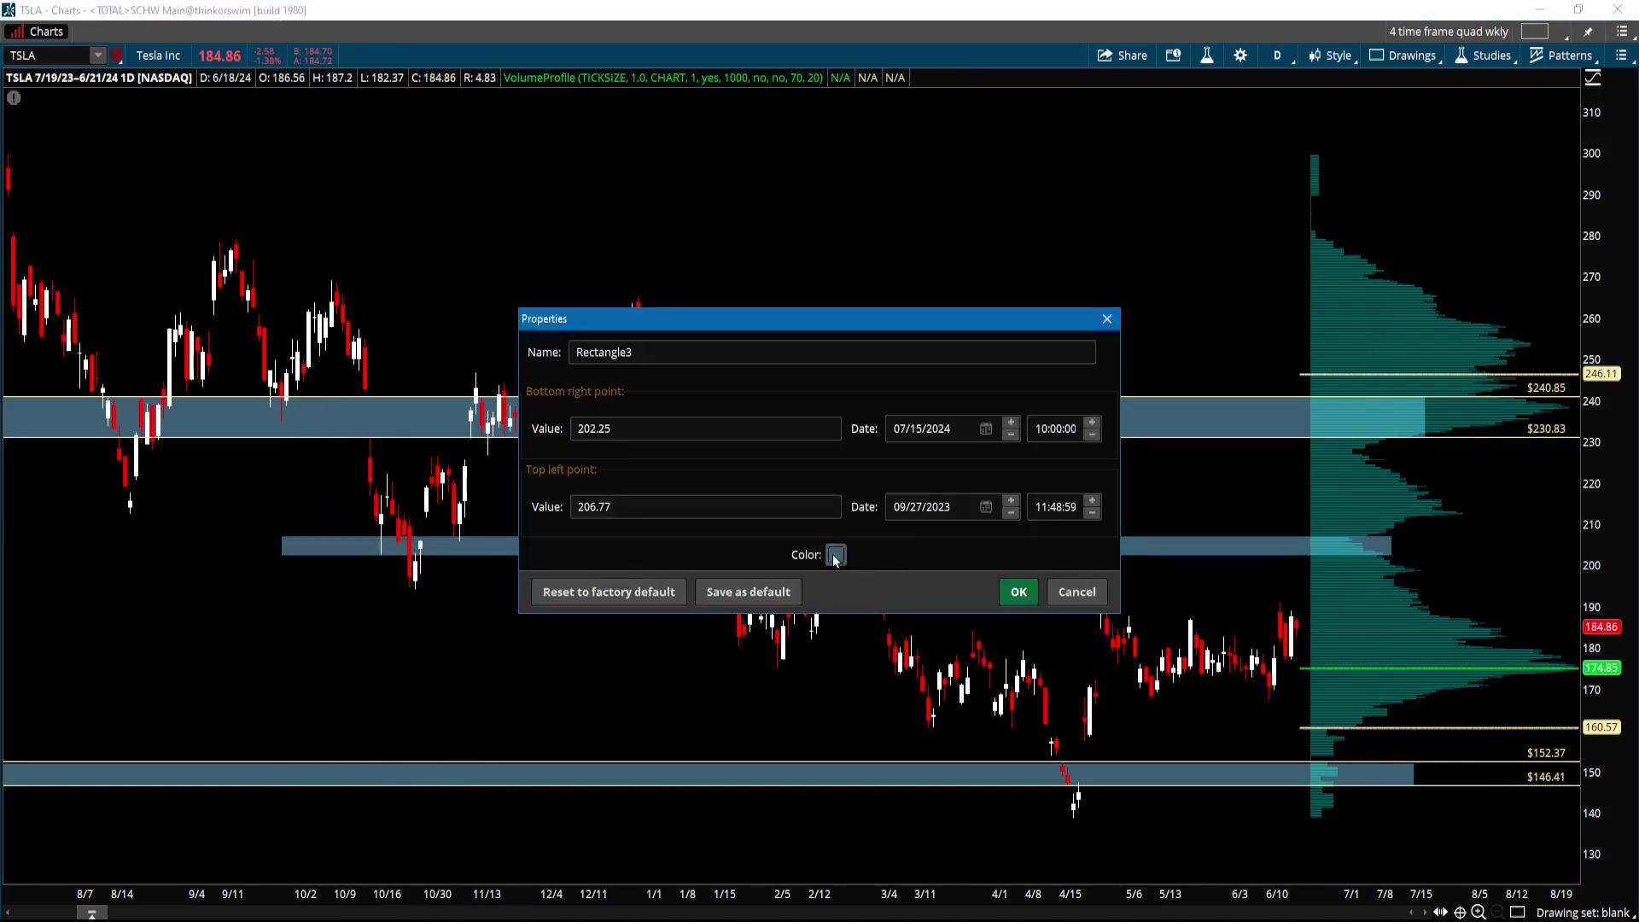
click(837, 555)
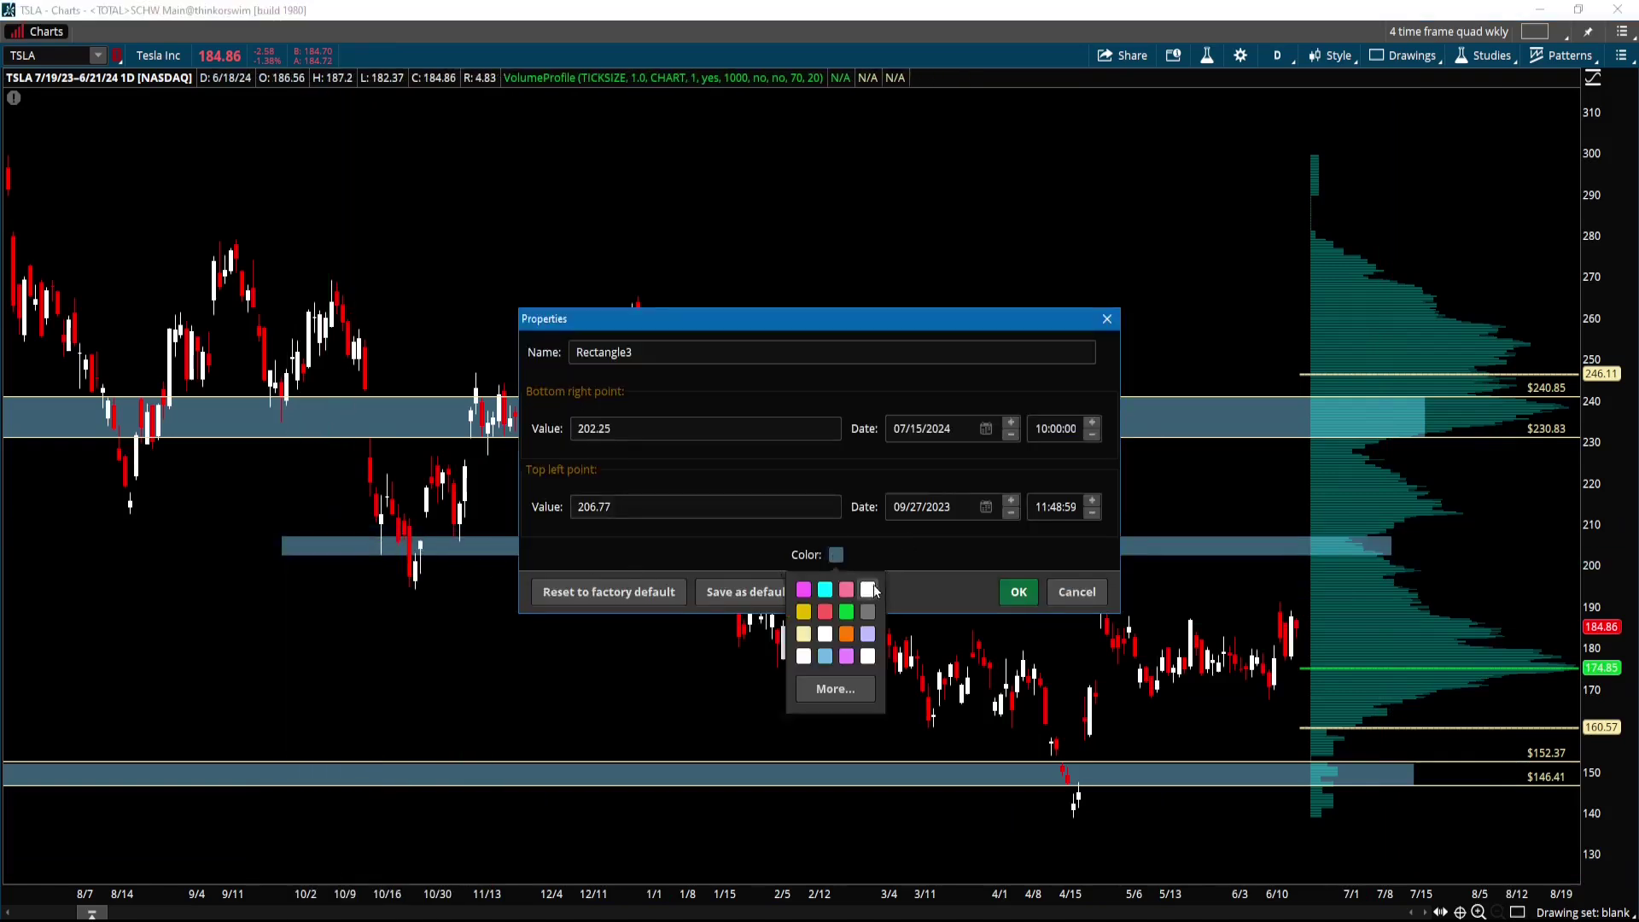
click(846, 657)
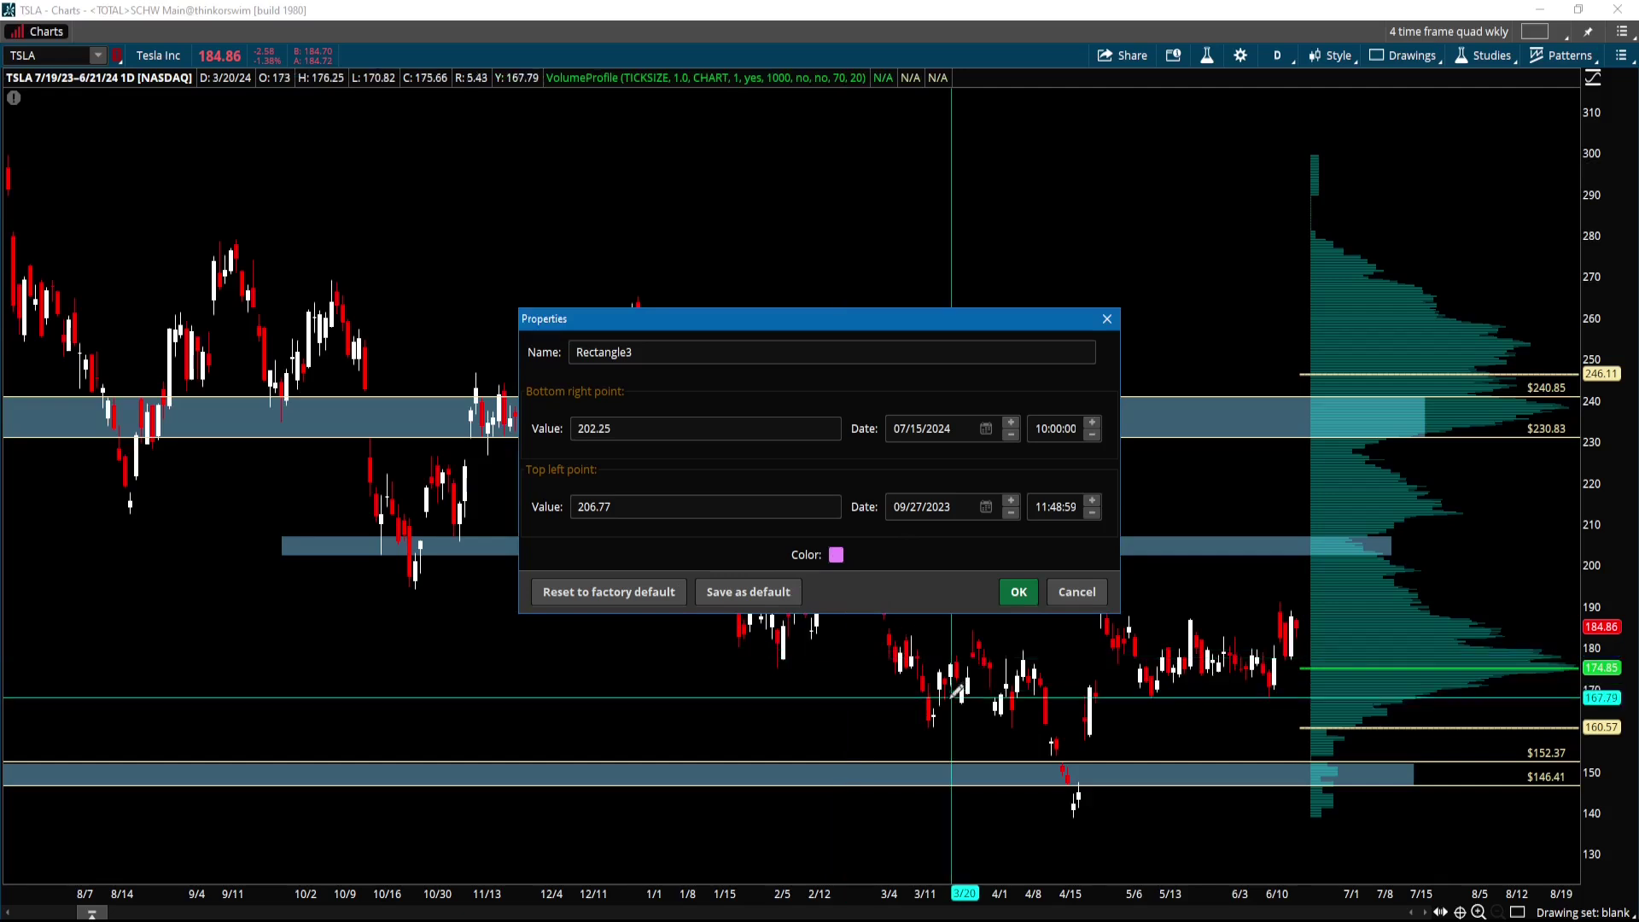
Make the rectangle's light purple color semi-transparent and apply its properties.
click(838, 556)
click(843, 686)
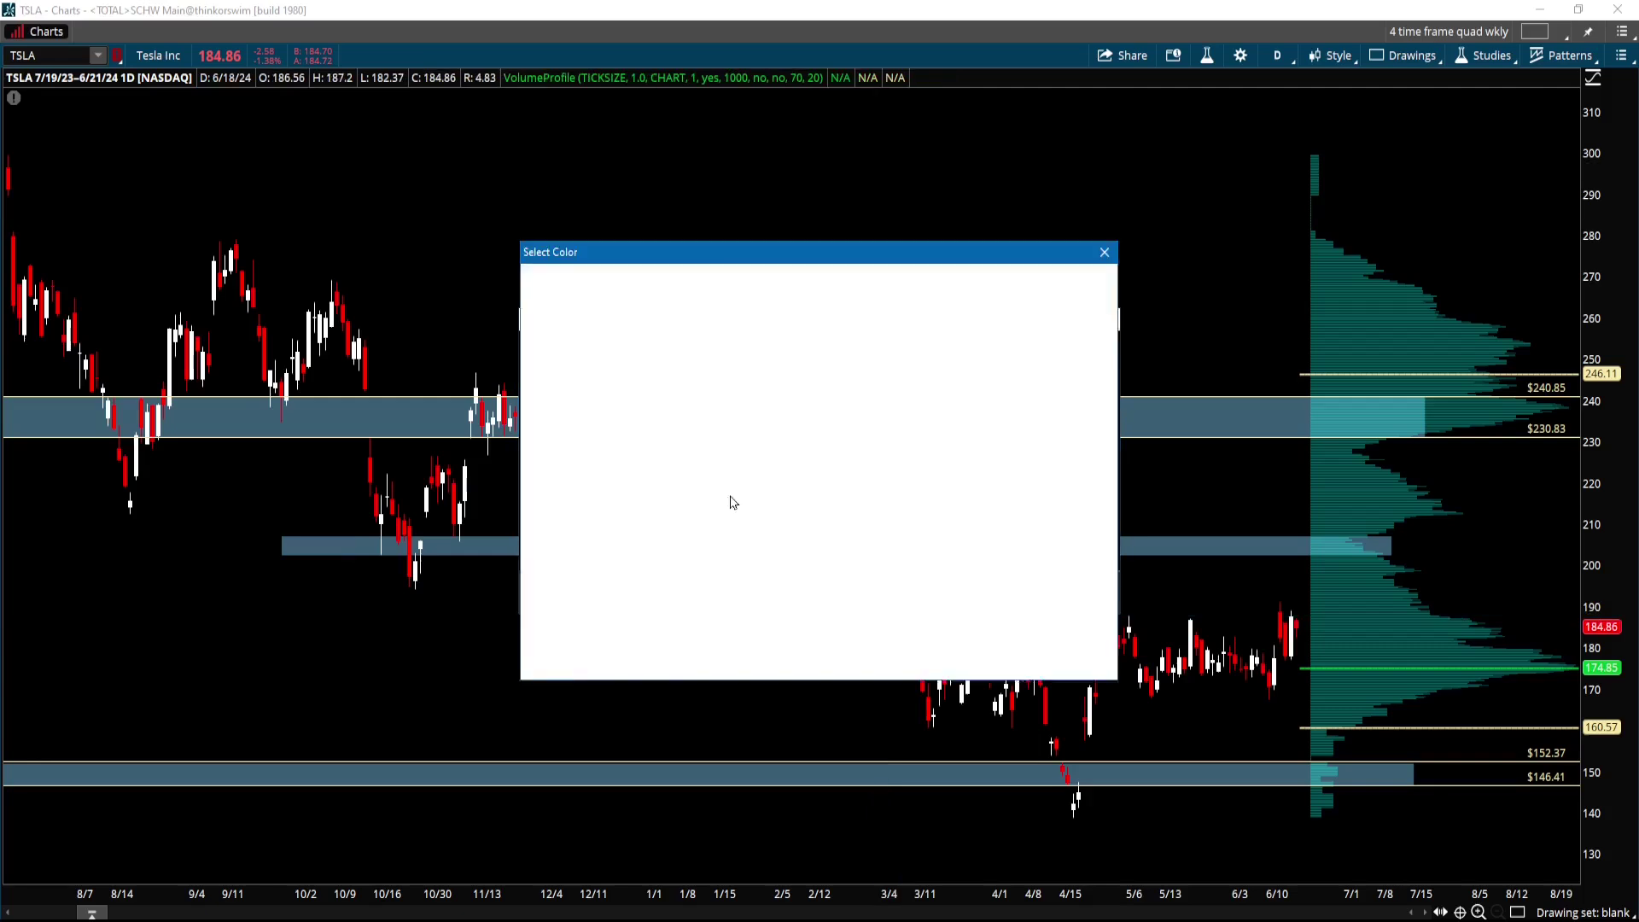
click(615, 279)
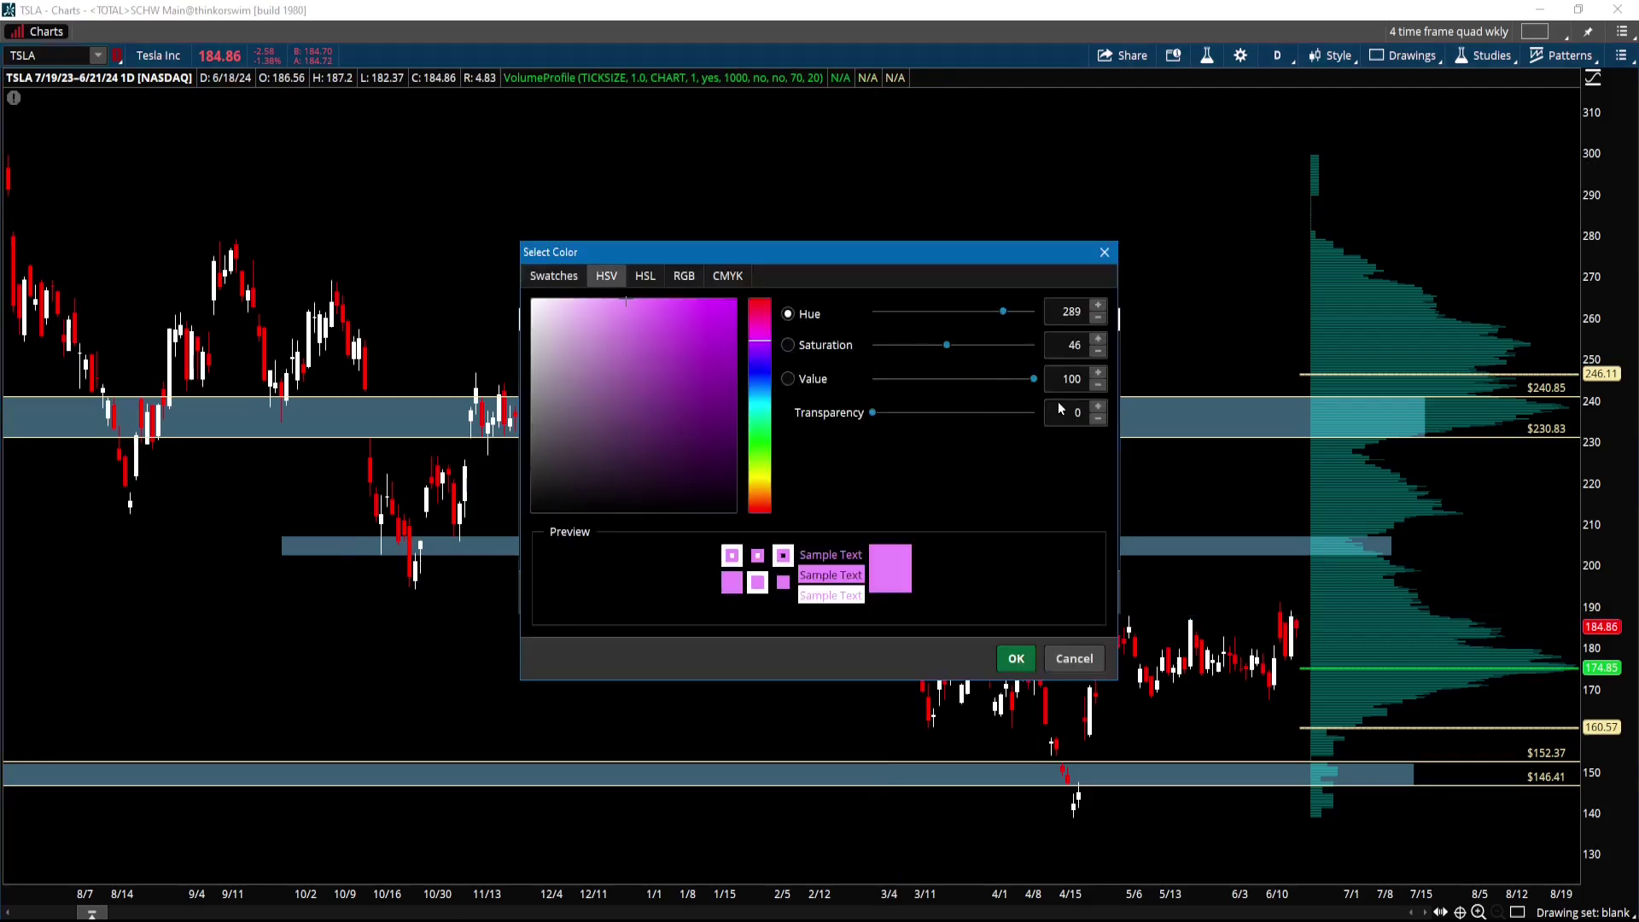
click(1069, 411)
text(5)
key(Tab)
click(1016, 658)
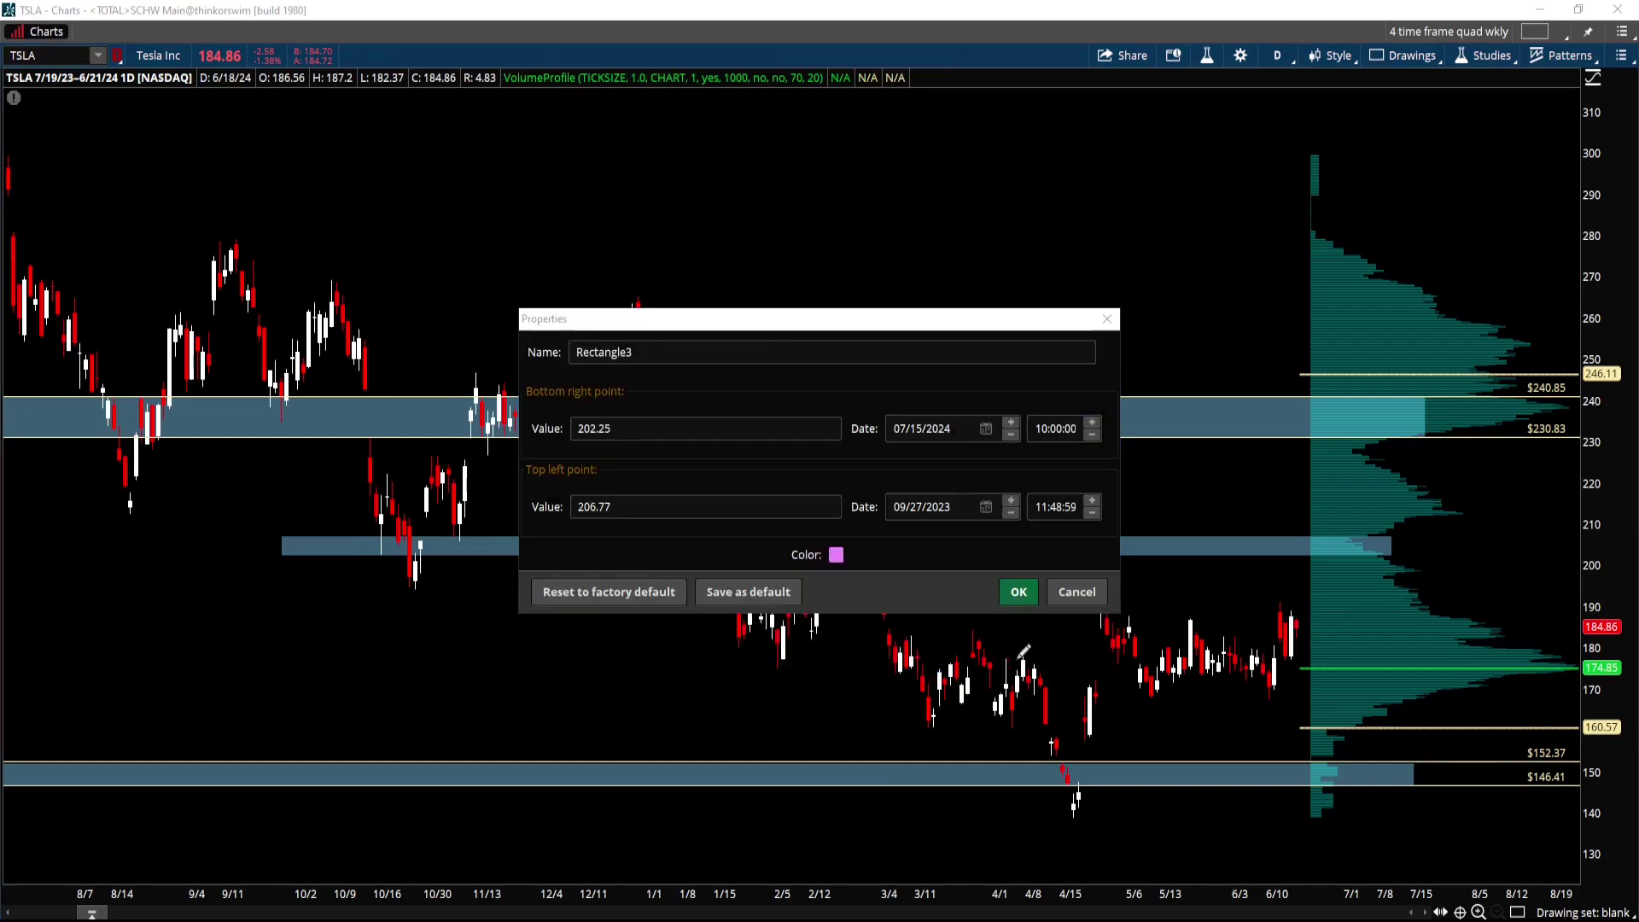
click(1016, 593)
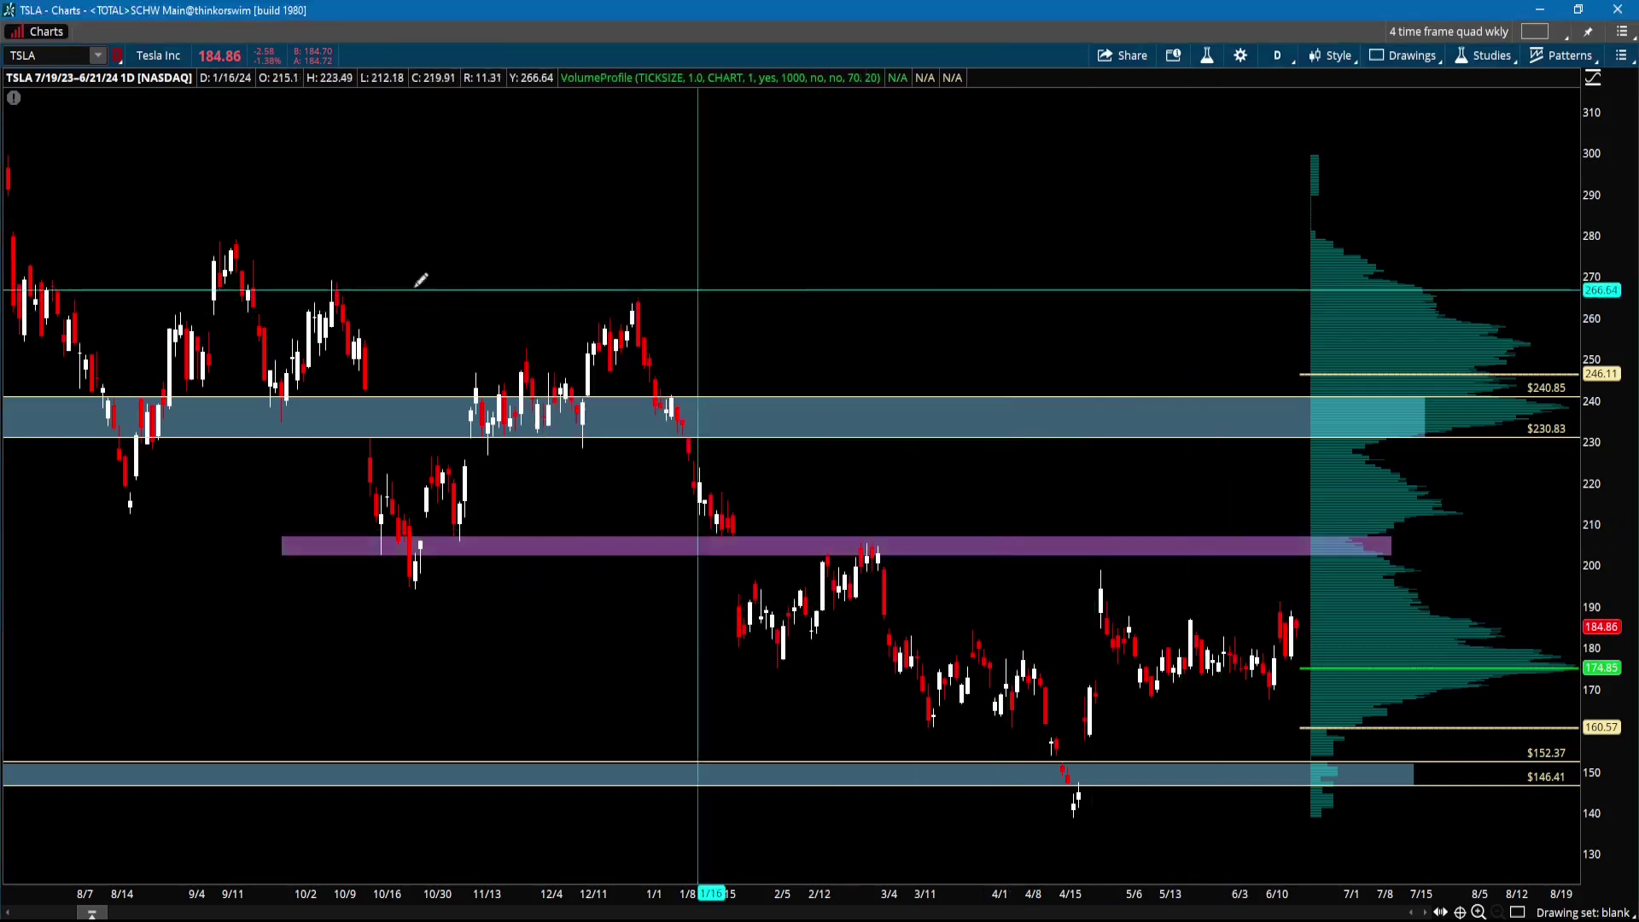
Draw two more rectangles: about 280 to 290 from late July 2023 to July 2024, and about 161 to 151 from mid-February to mid-July 2024.
click(16, 236)
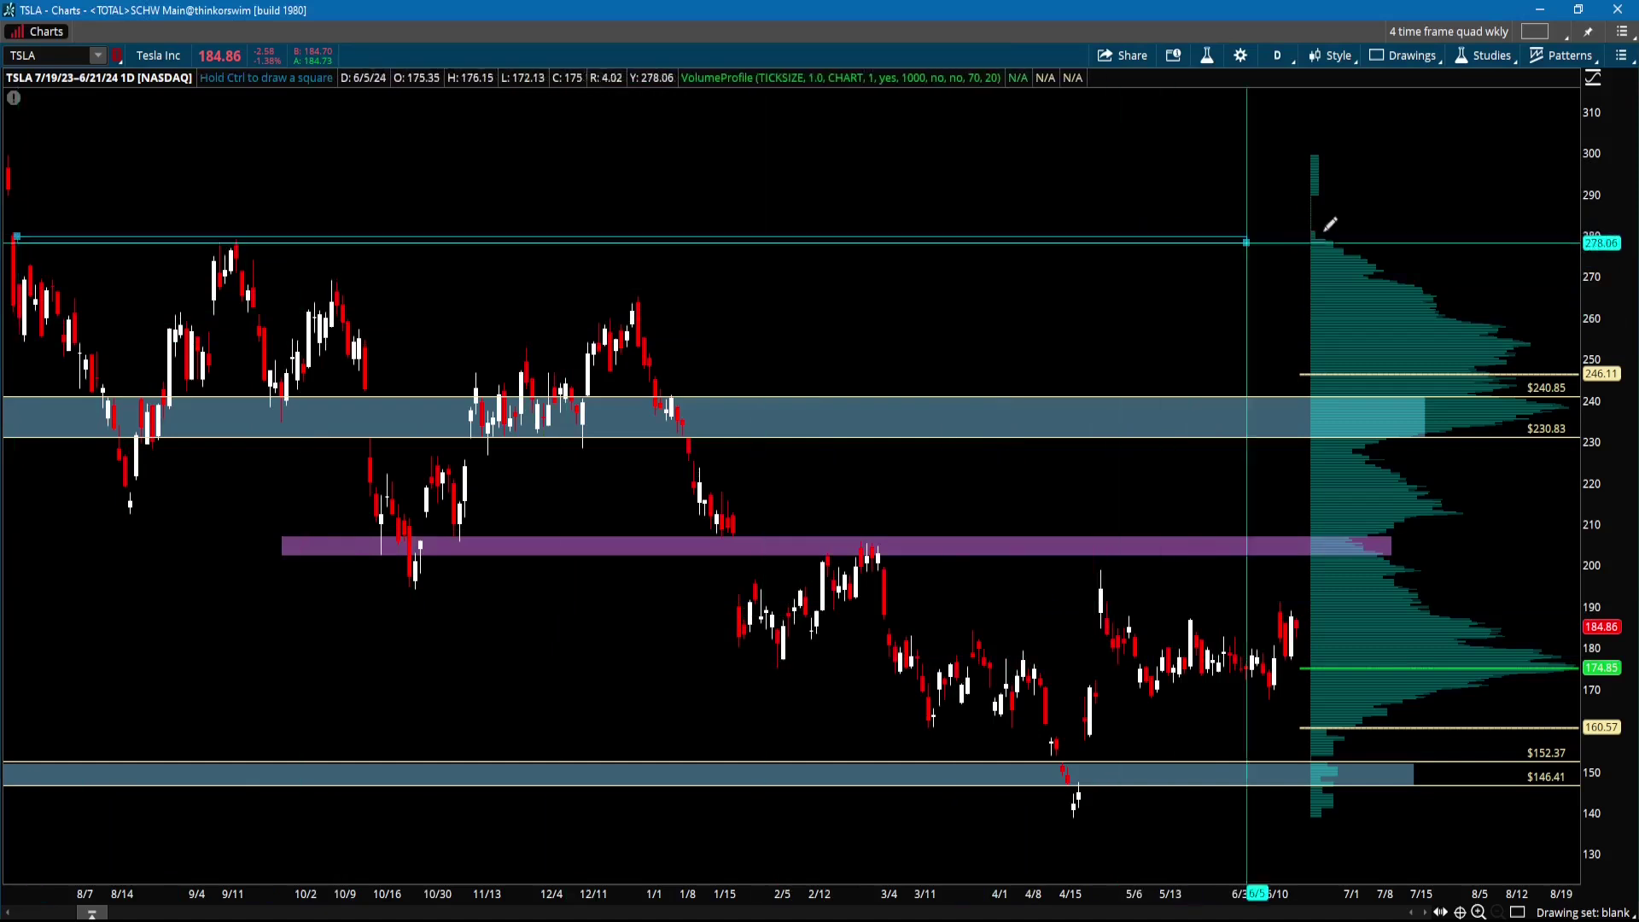
click(1351, 196)
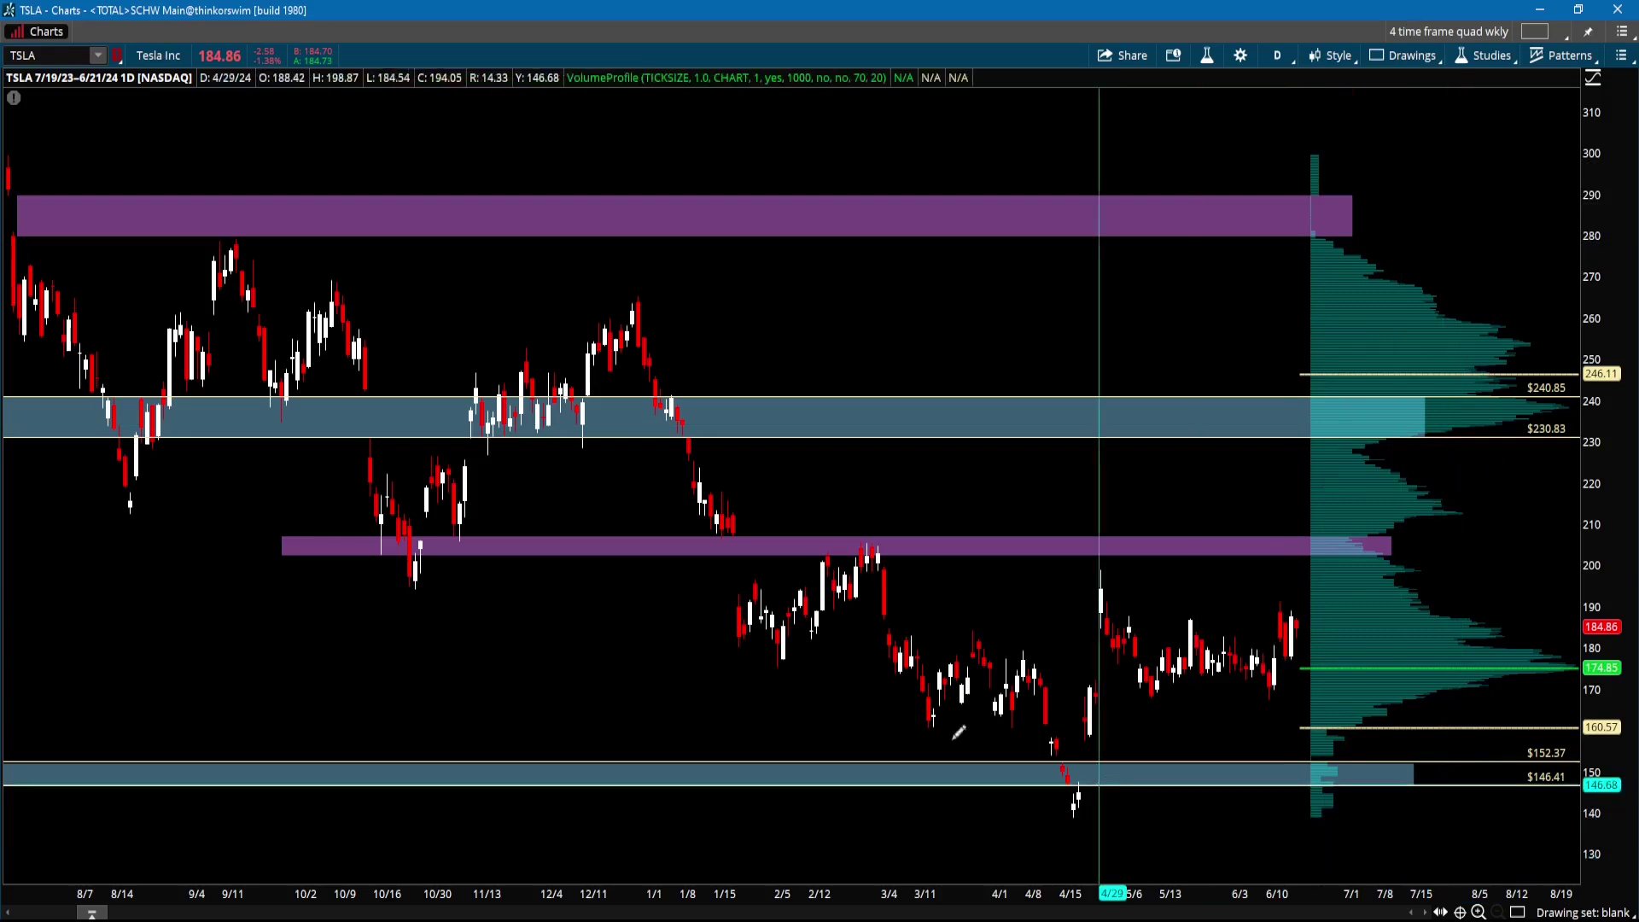
click(814, 725)
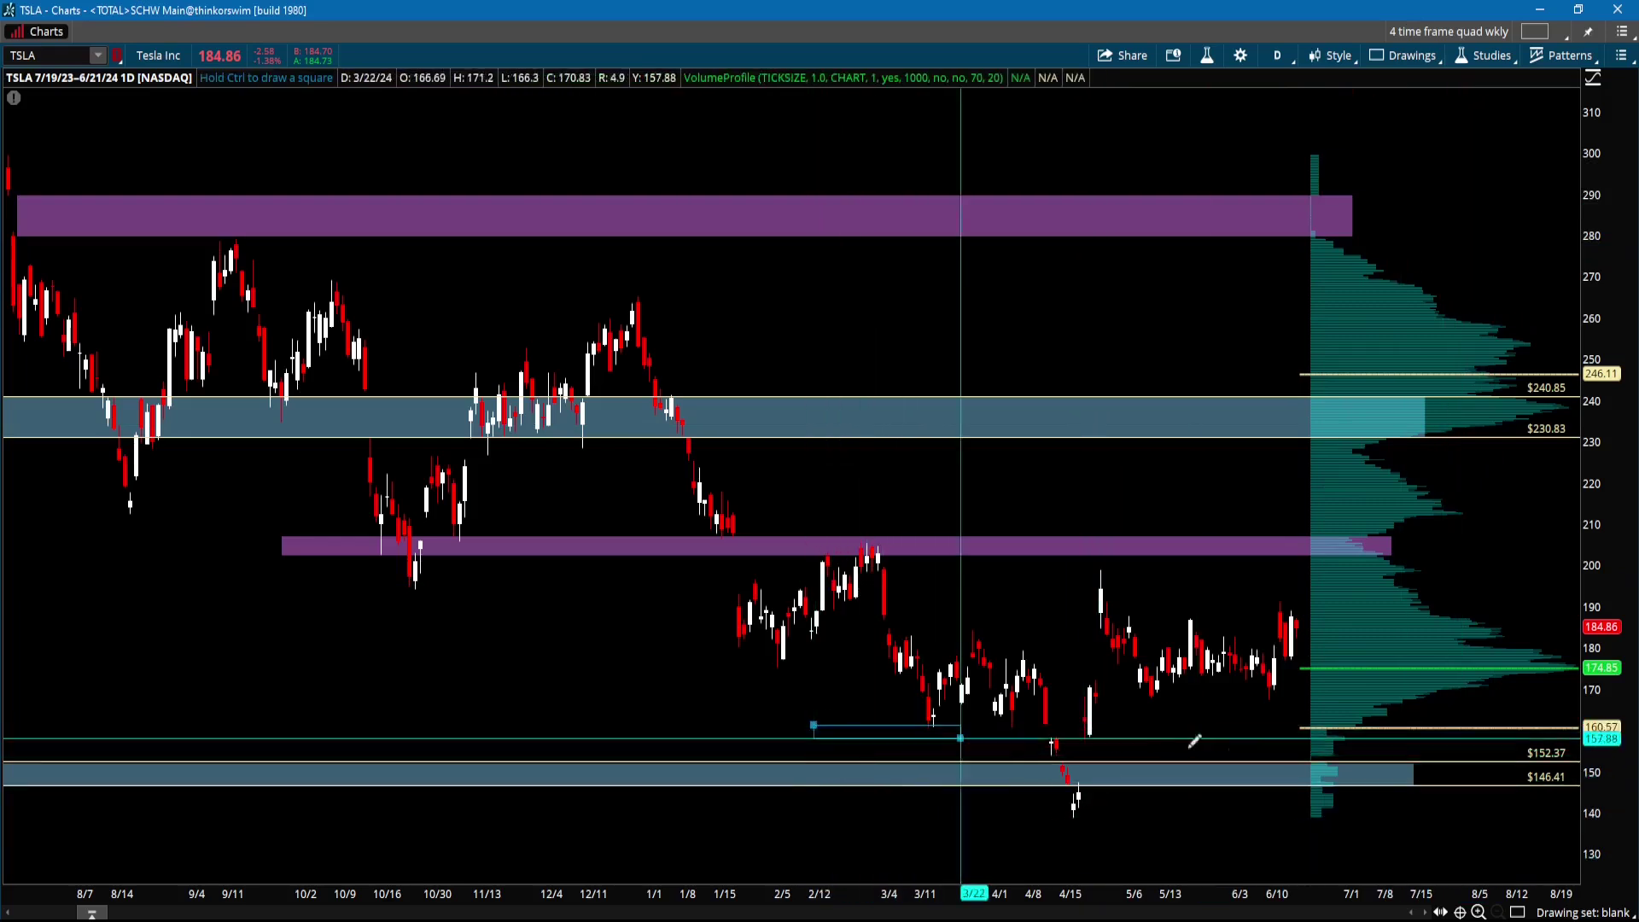
click(1416, 768)
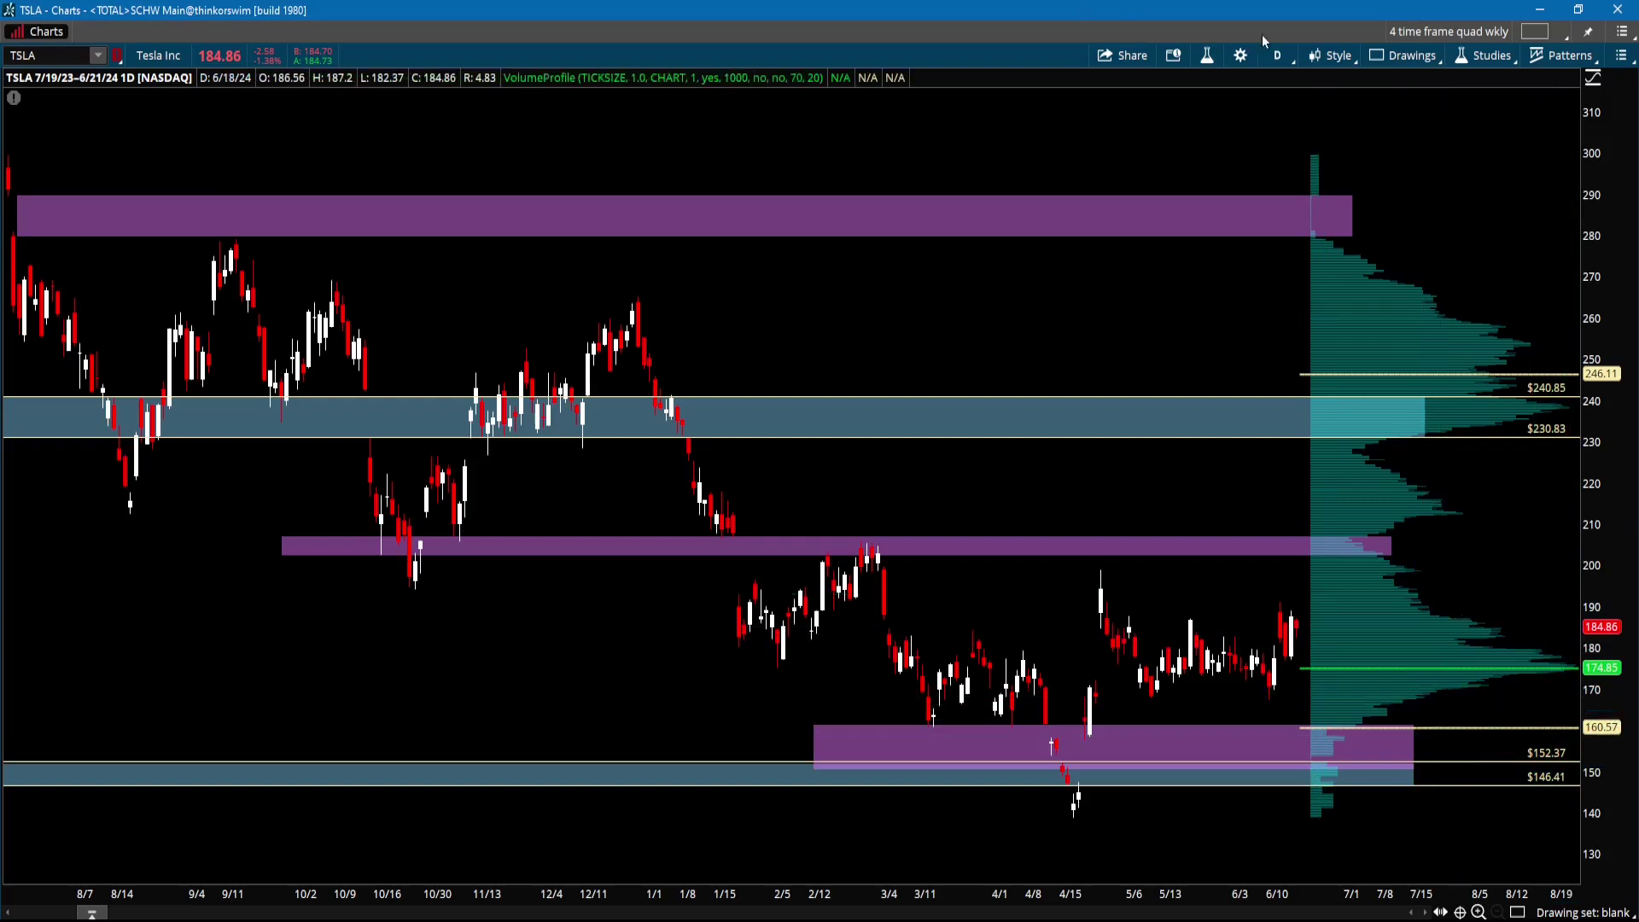
Change the aggregation period of the 07/19/2023–06/21/2024 range to 1 hour and apply it.
click(1278, 56)
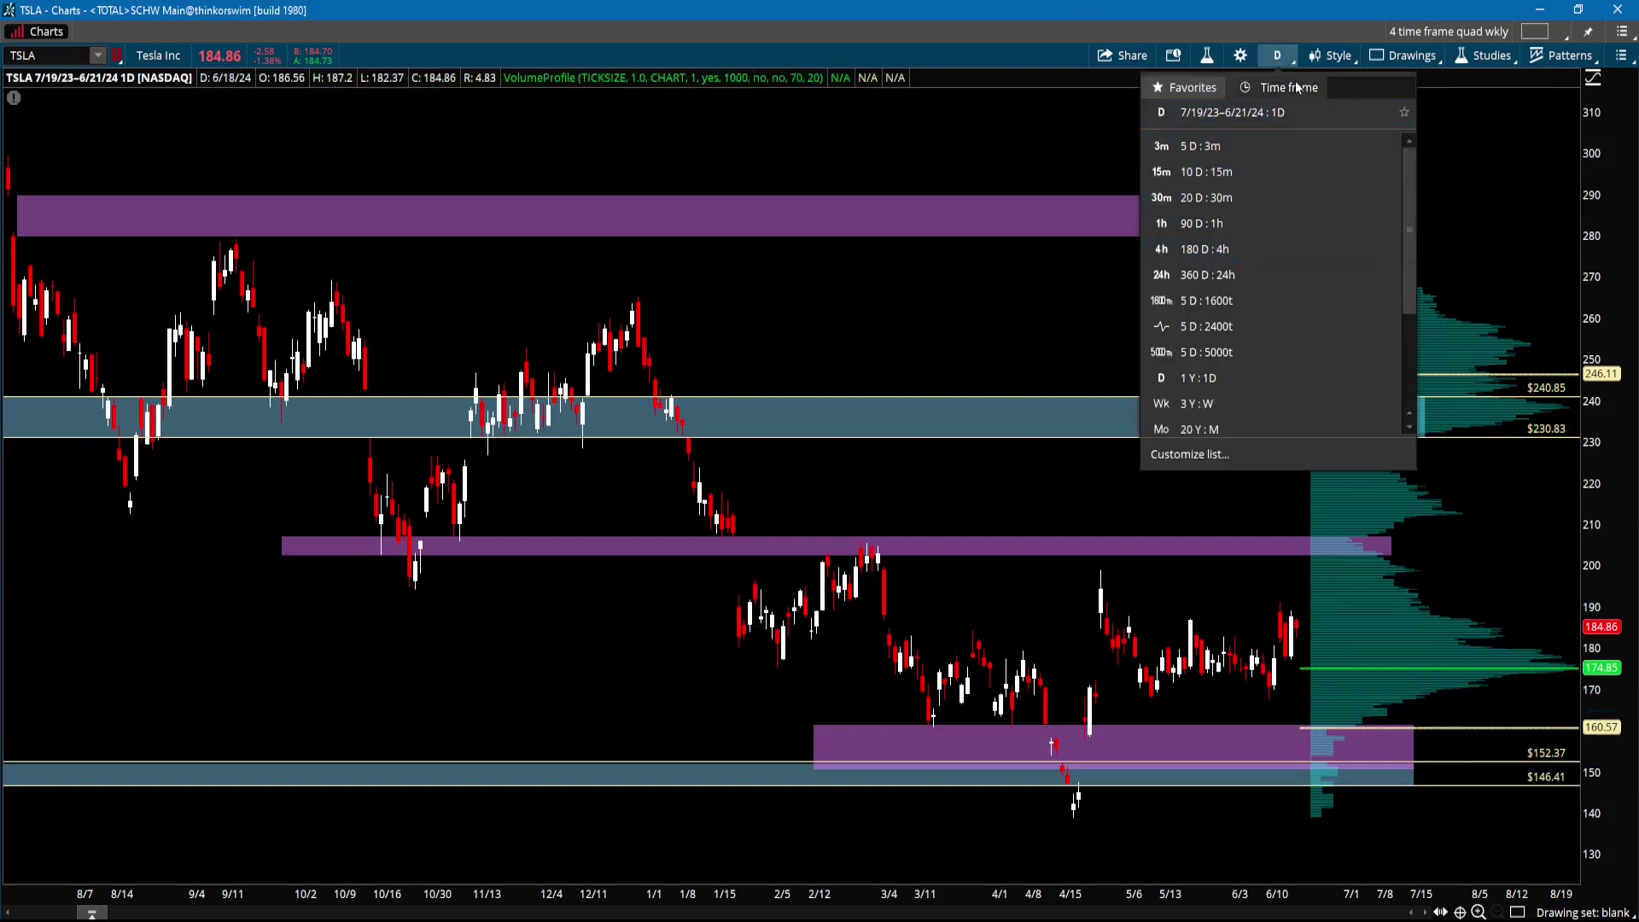
click(1297, 87)
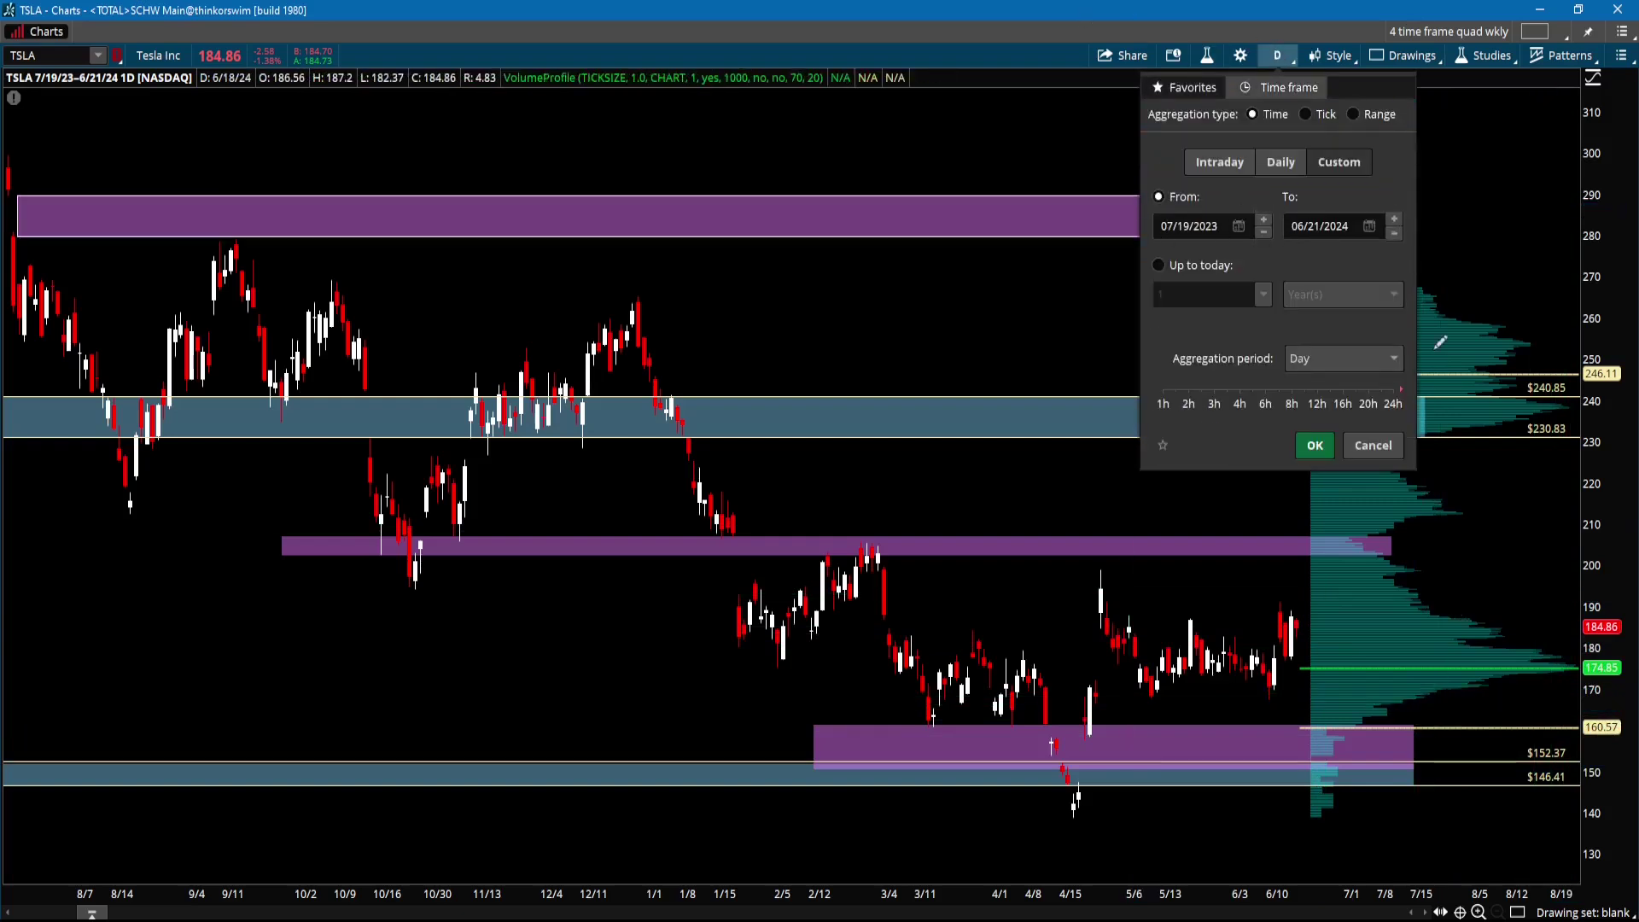
click(1395, 360)
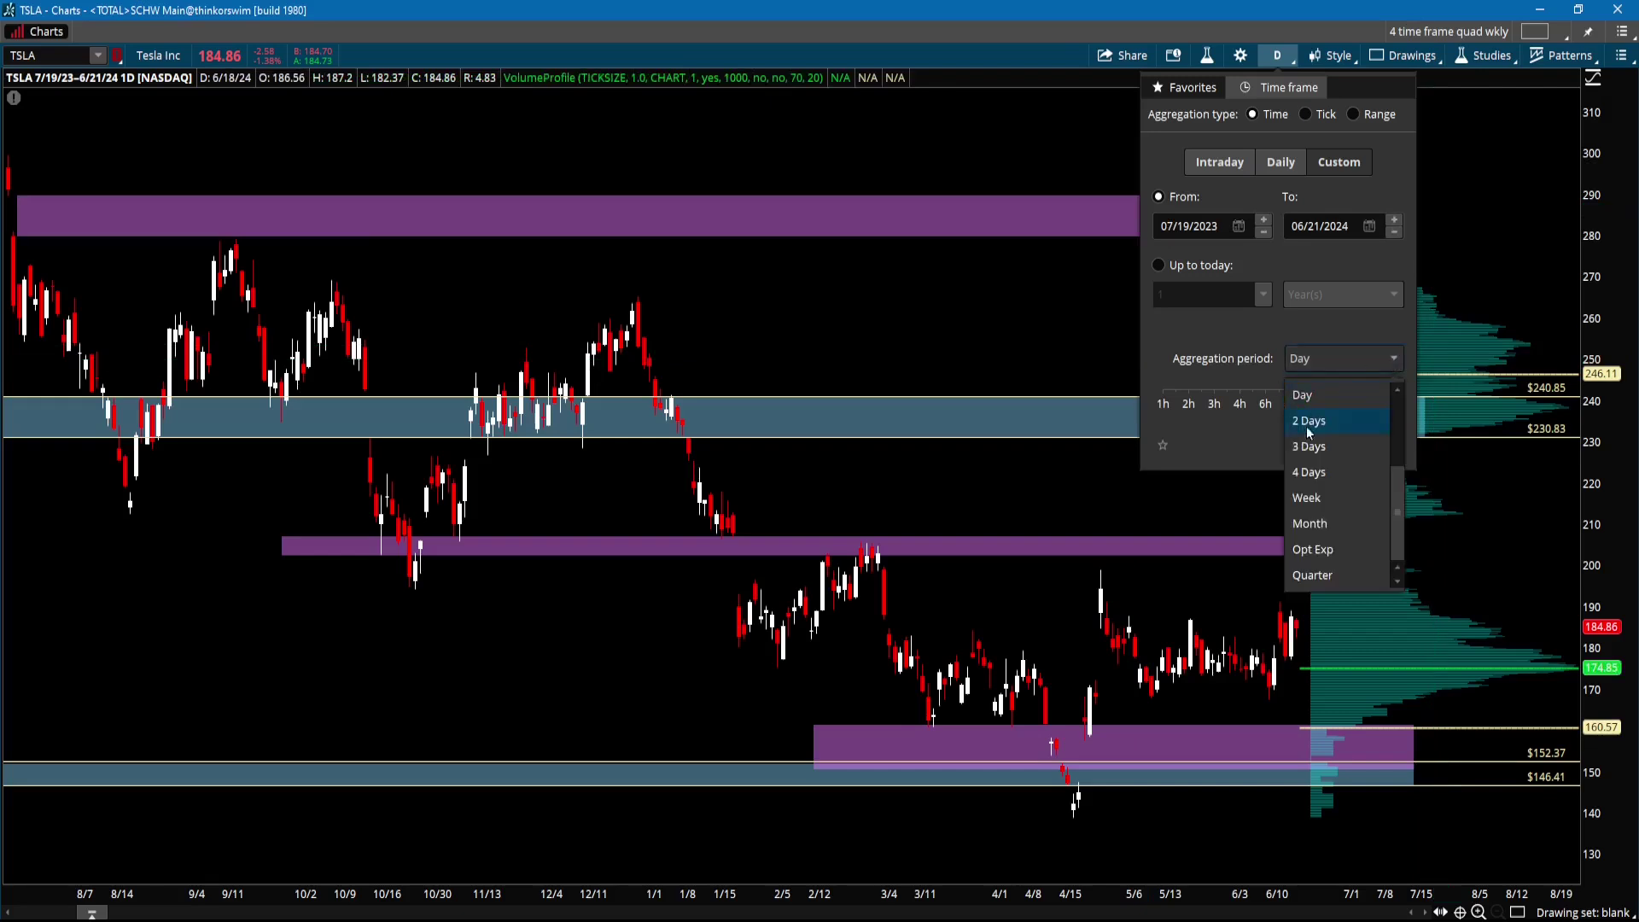
scroll(1328, 458, up, 1)
scroll(1320, 410, up, 1)
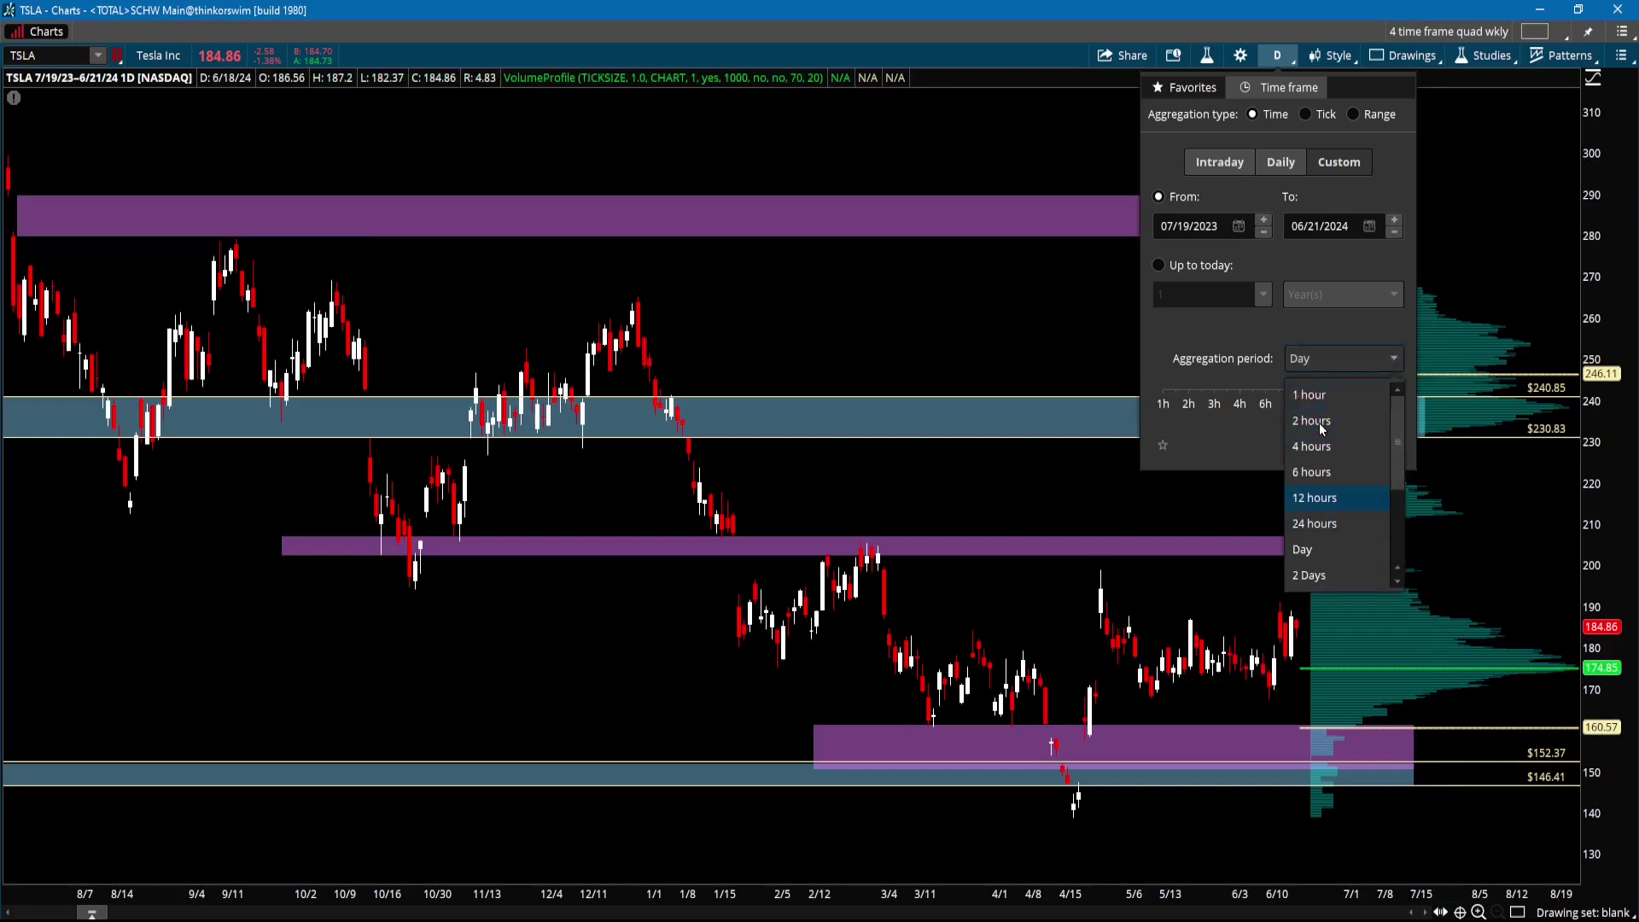
click(1311, 403)
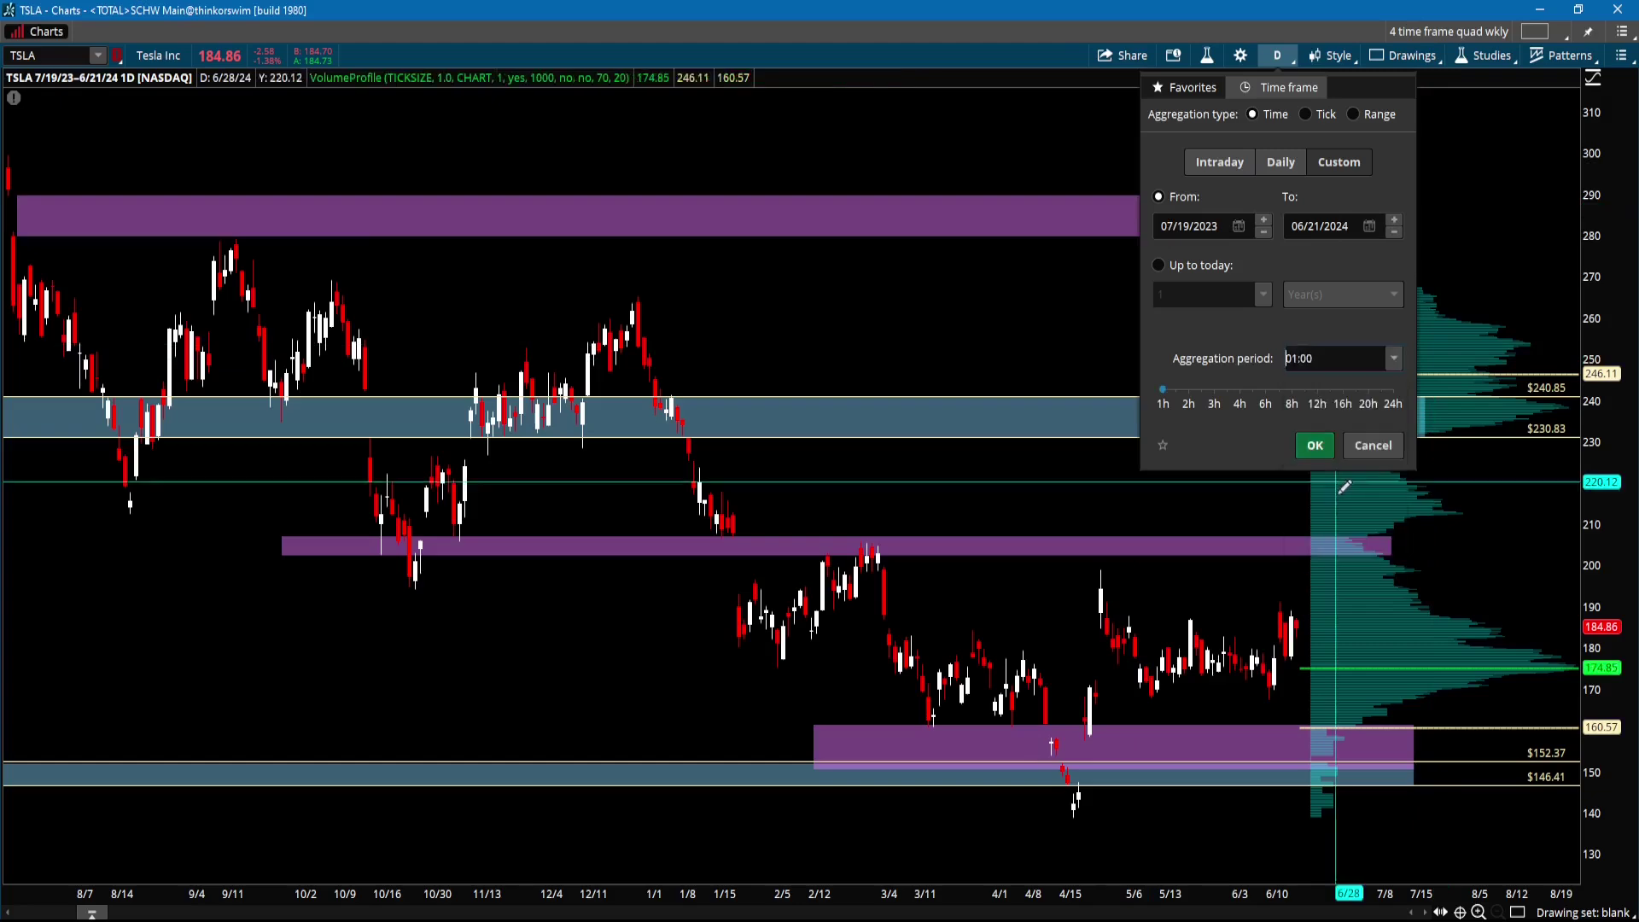
click(1314, 446)
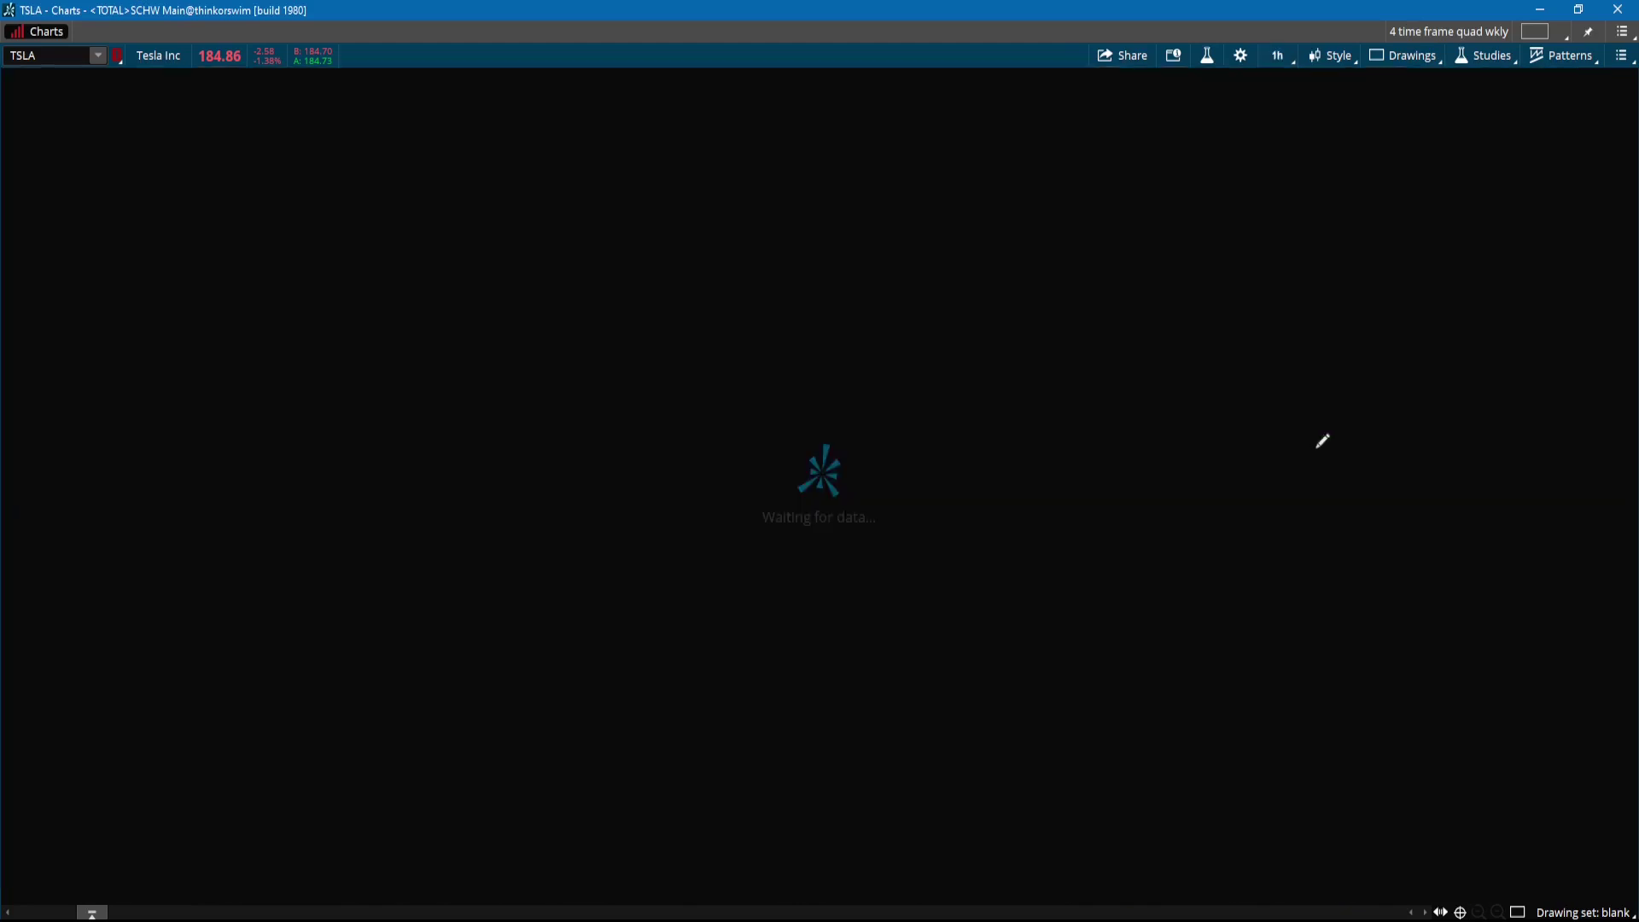